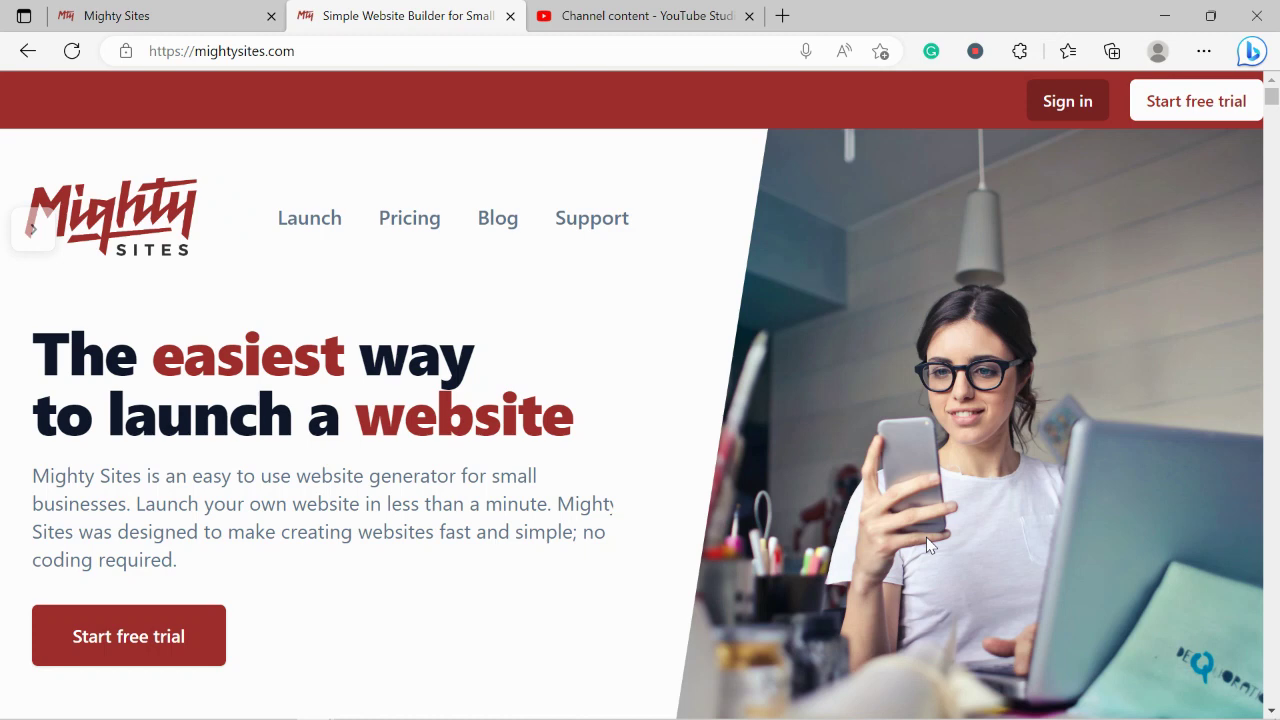
# Scroll through the mightysites.com homepage features and highlight the 'Instant templates for hundreds of markets' heading.
pyautogui.scroll(-2, 926, 537)
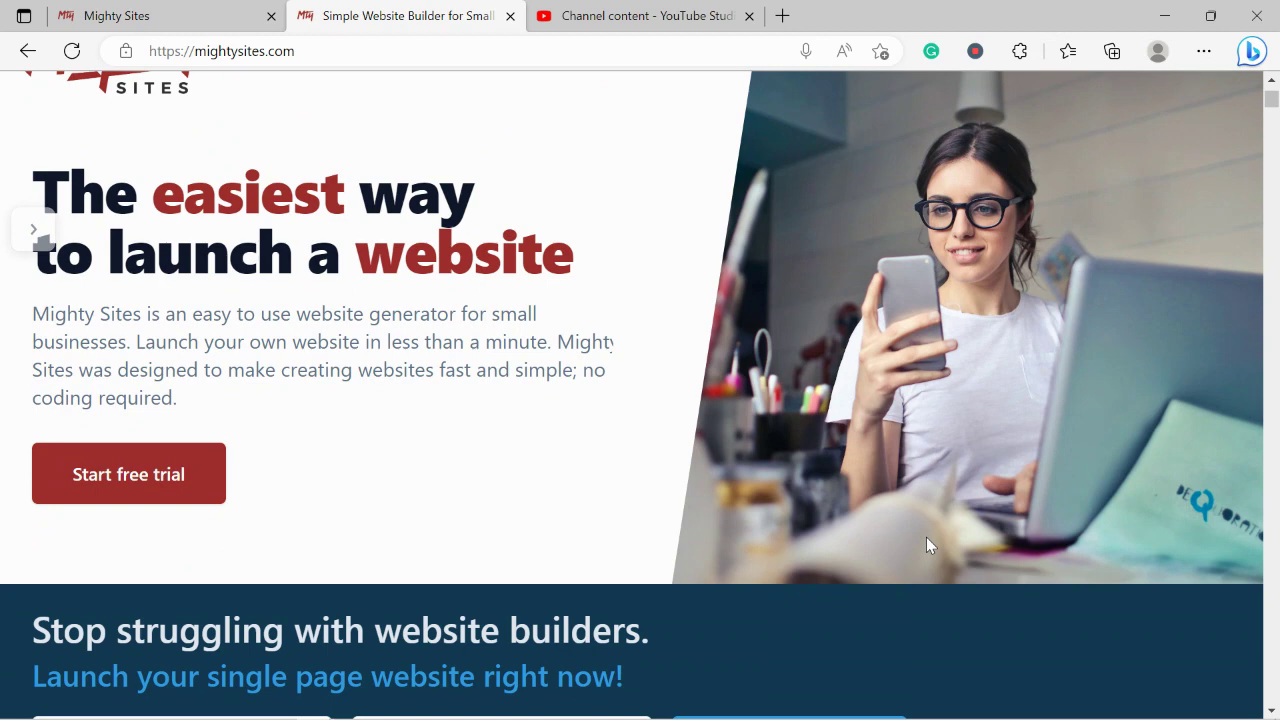
pyautogui.scroll(-2, 926, 538)
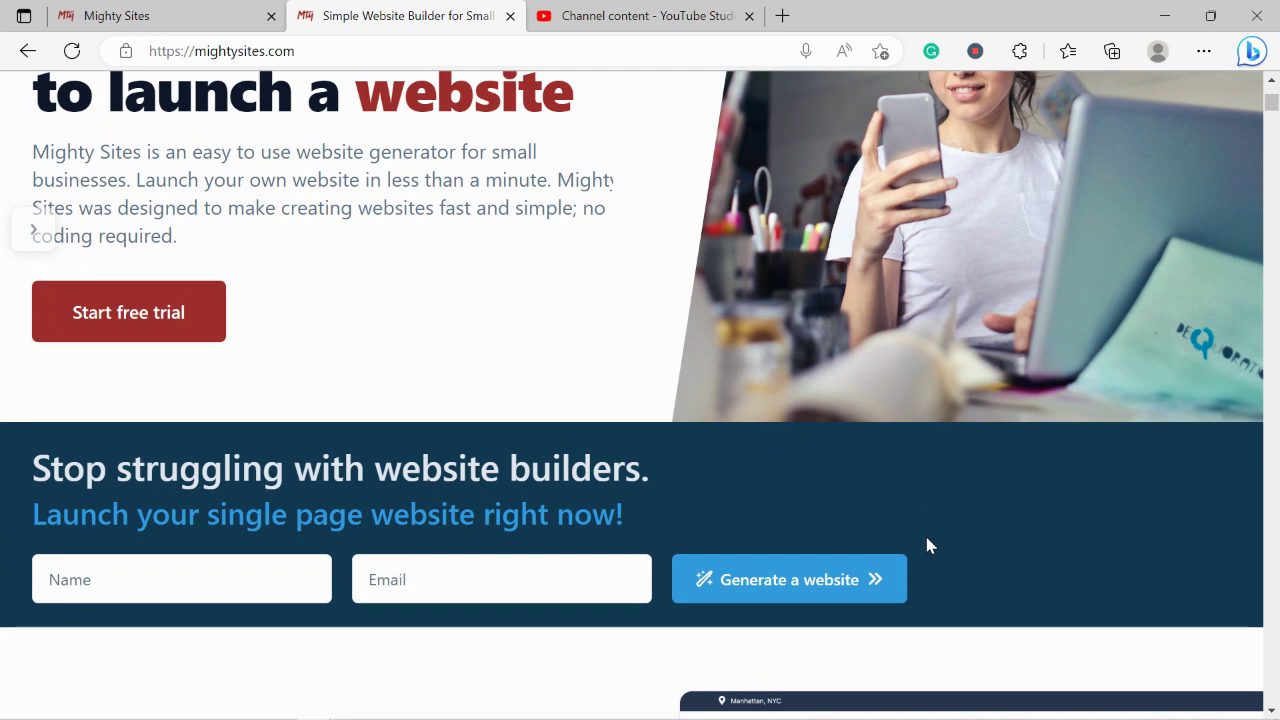
pyautogui.scroll(-1, 927, 545)
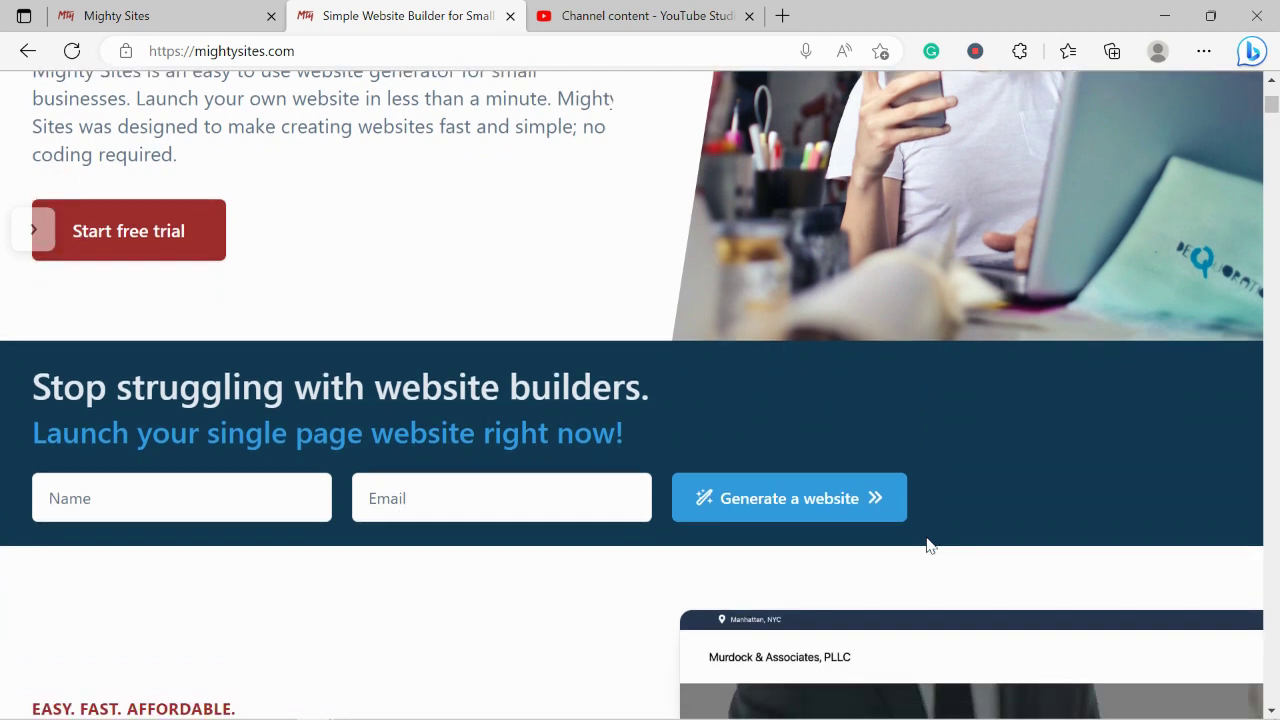
pyautogui.scroll(-4, 927, 545)
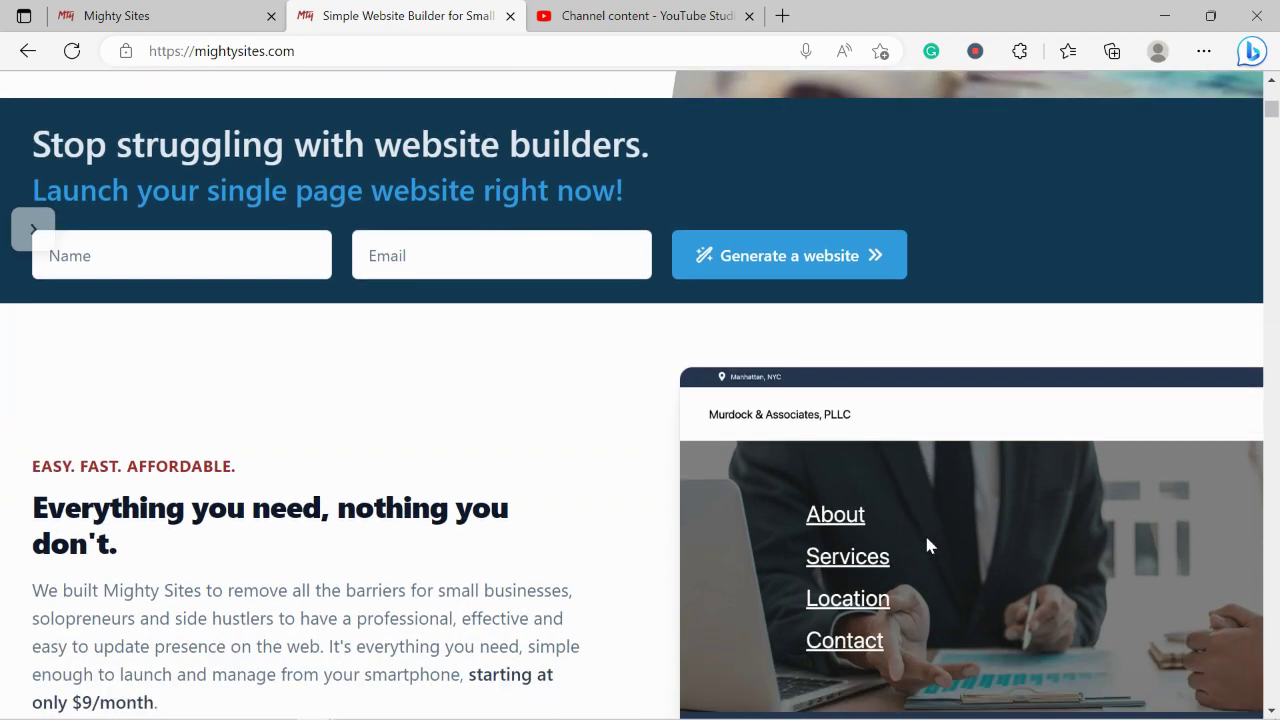
pyautogui.scroll(-4, 927, 545)
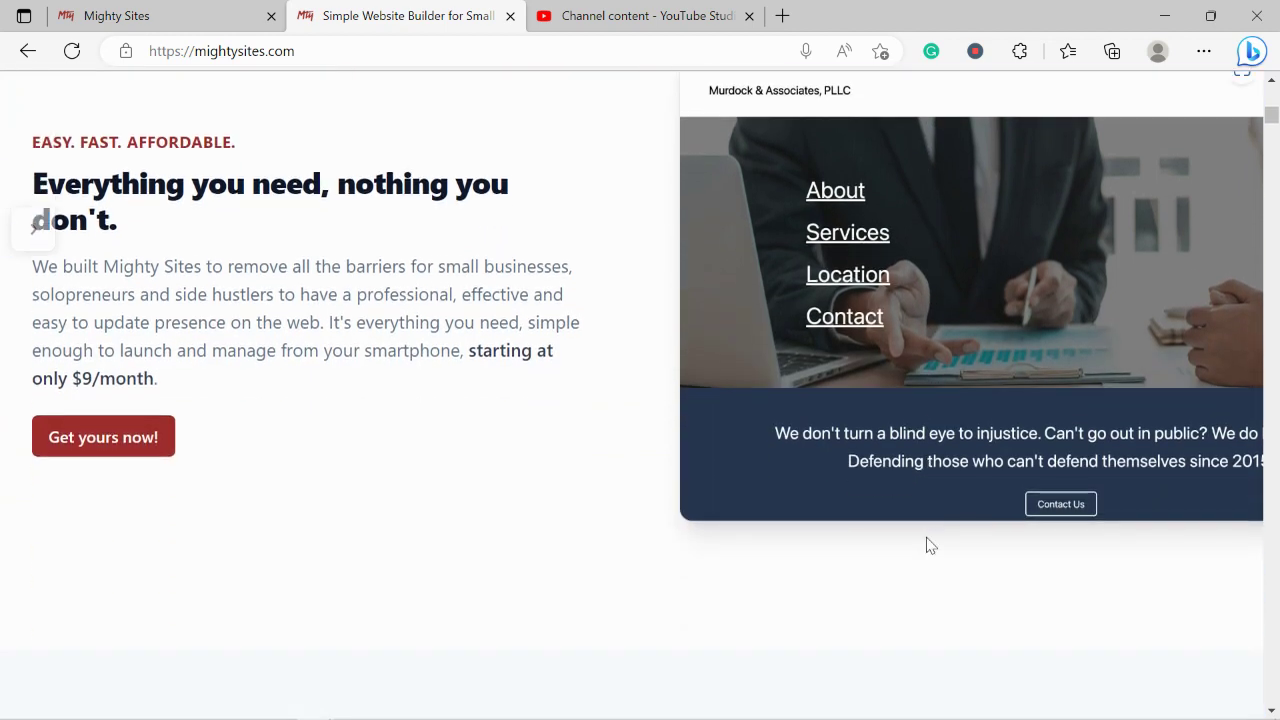
pyautogui.scroll(-4, 928, 545)
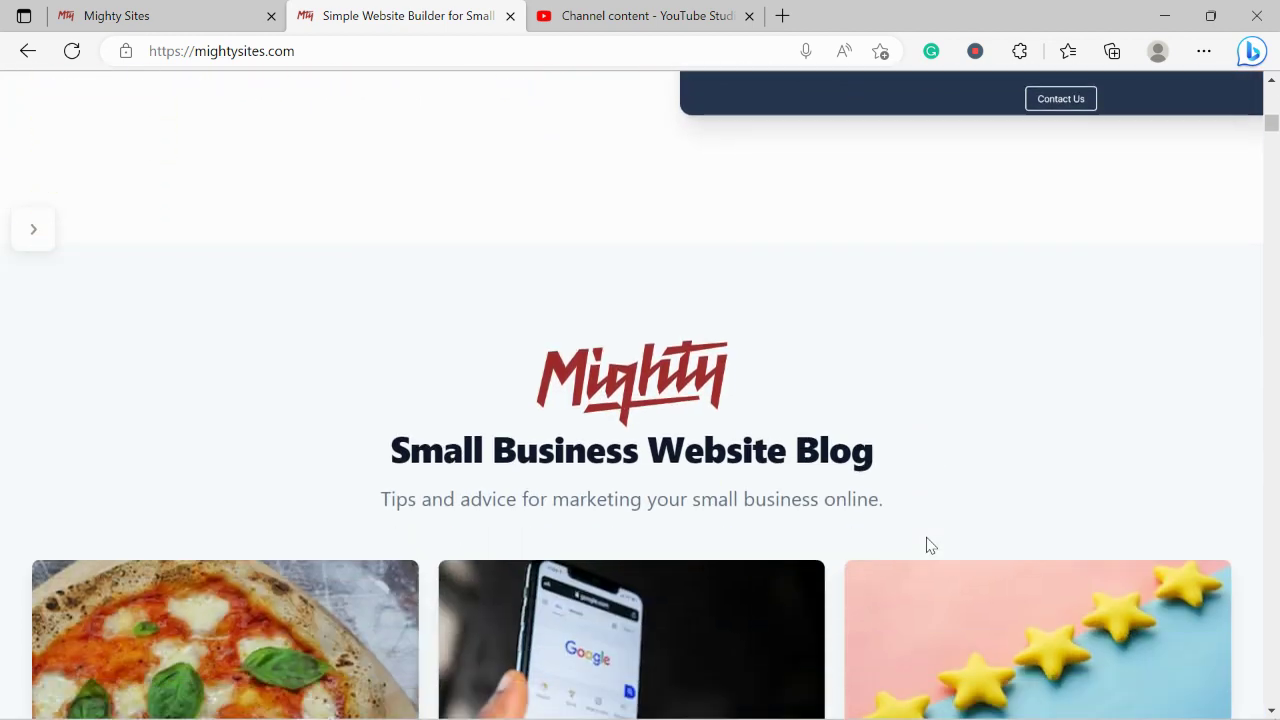
pyautogui.scroll(-5, 926, 545)
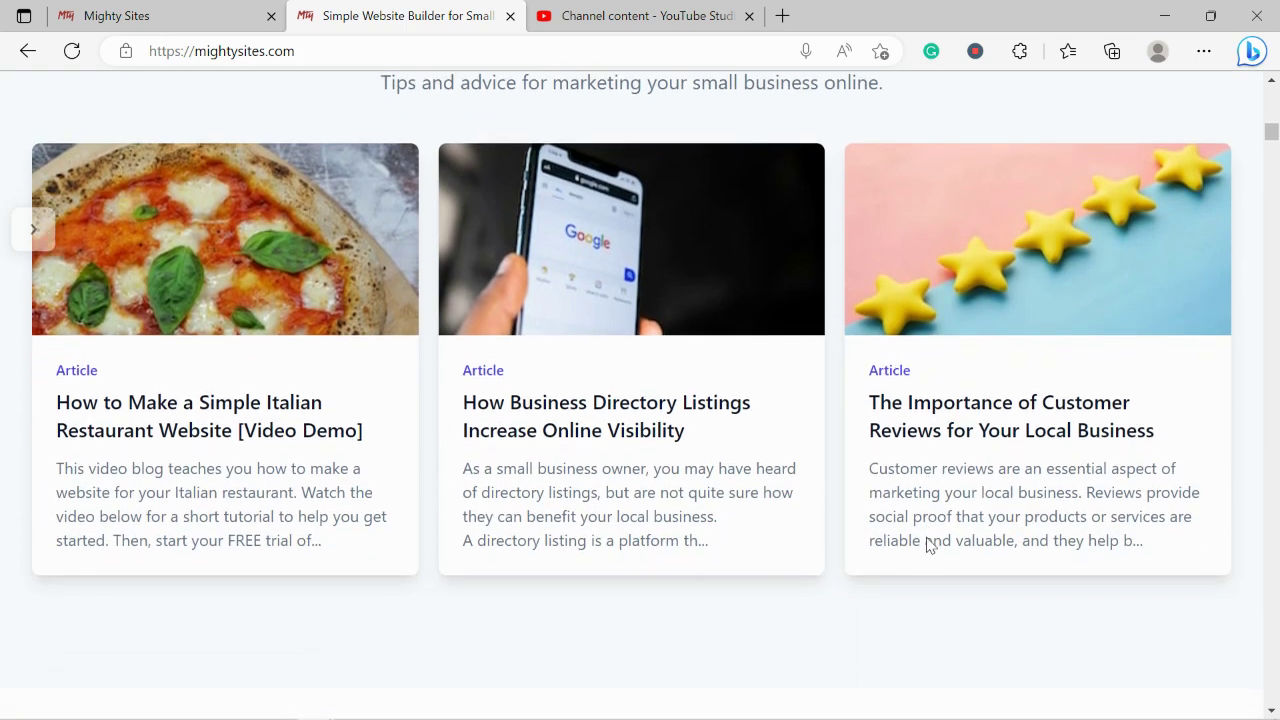
pyautogui.scroll(-3, 927, 545)
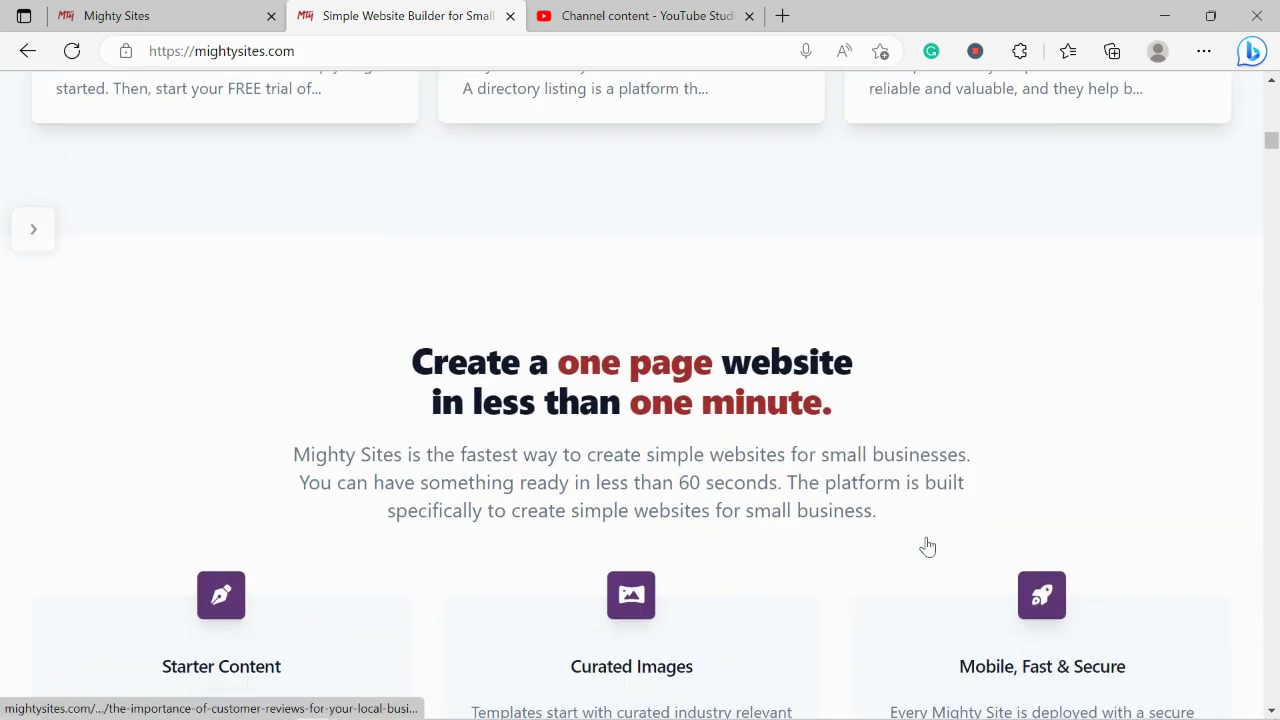
pyautogui.scroll(-1, 928, 545)
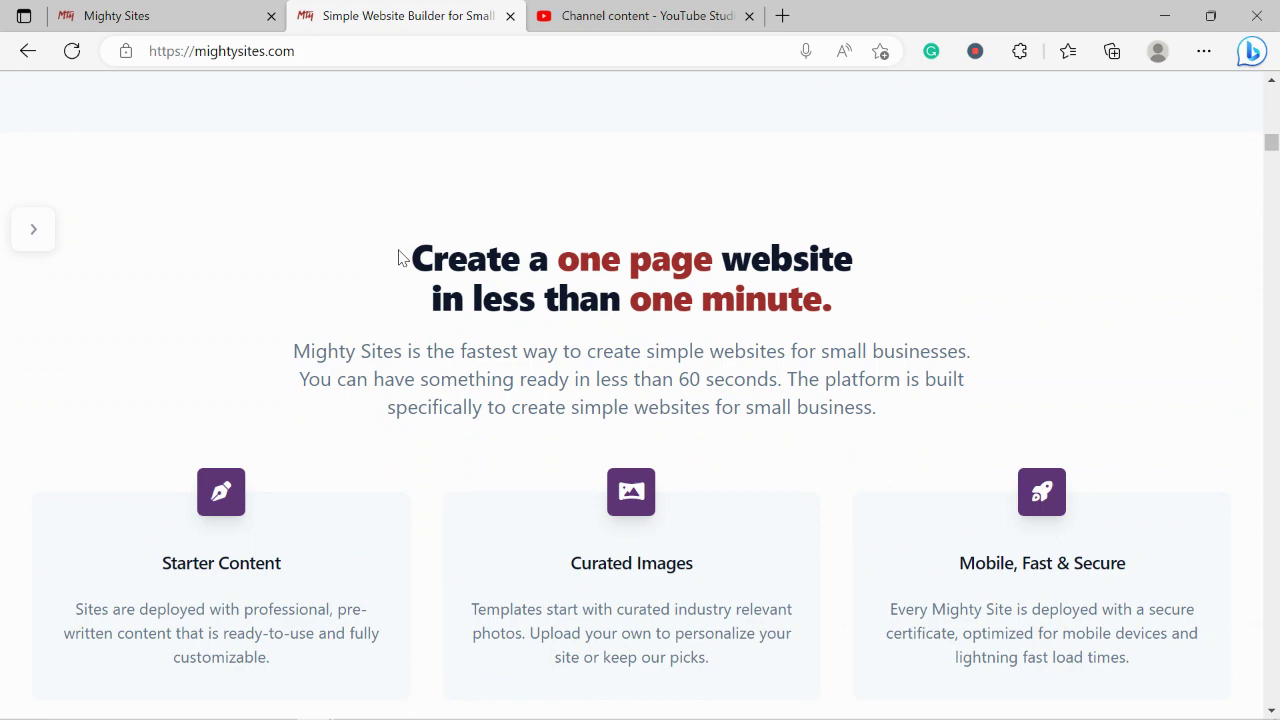
pyautogui.moveTo(400, 254); pyautogui.dragTo(840, 320)
pyautogui.scroll(-3, 525, 320)
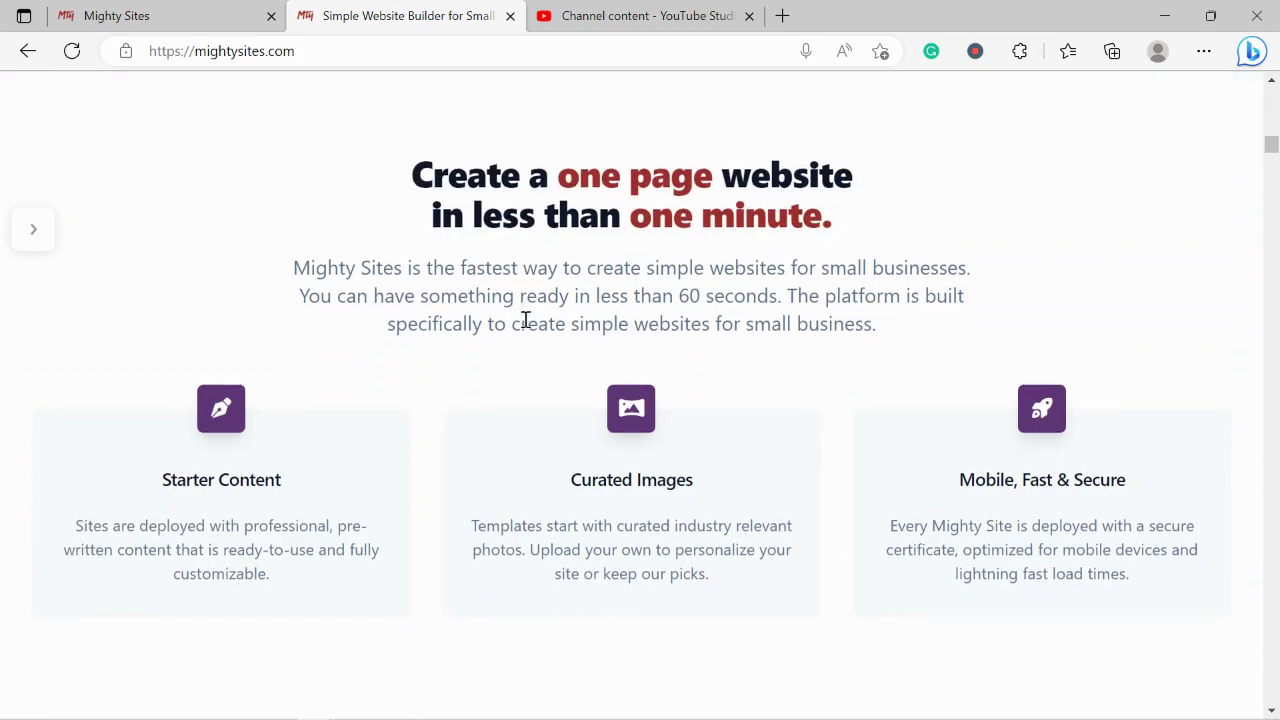
pyautogui.tripleClick(543, 528)
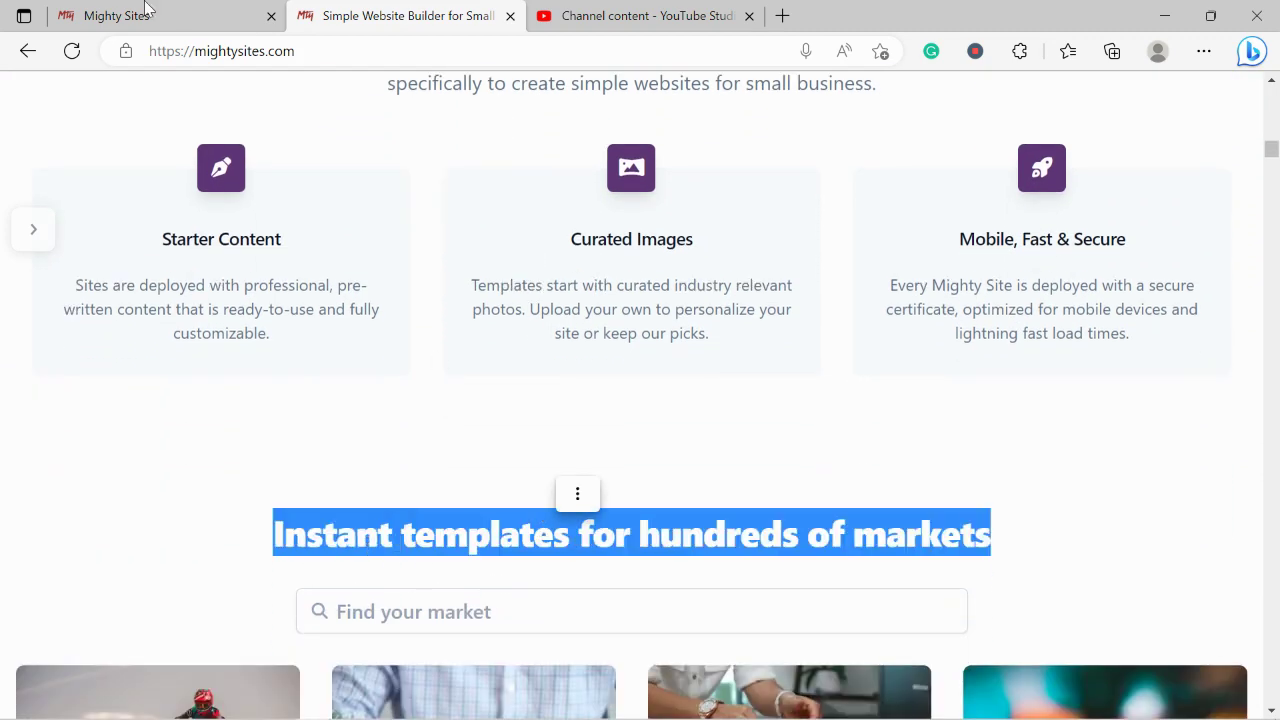
# Go to the new-site page, browse the market templates, and search the markets for 'sno'.
pyautogui.click(150, 12)
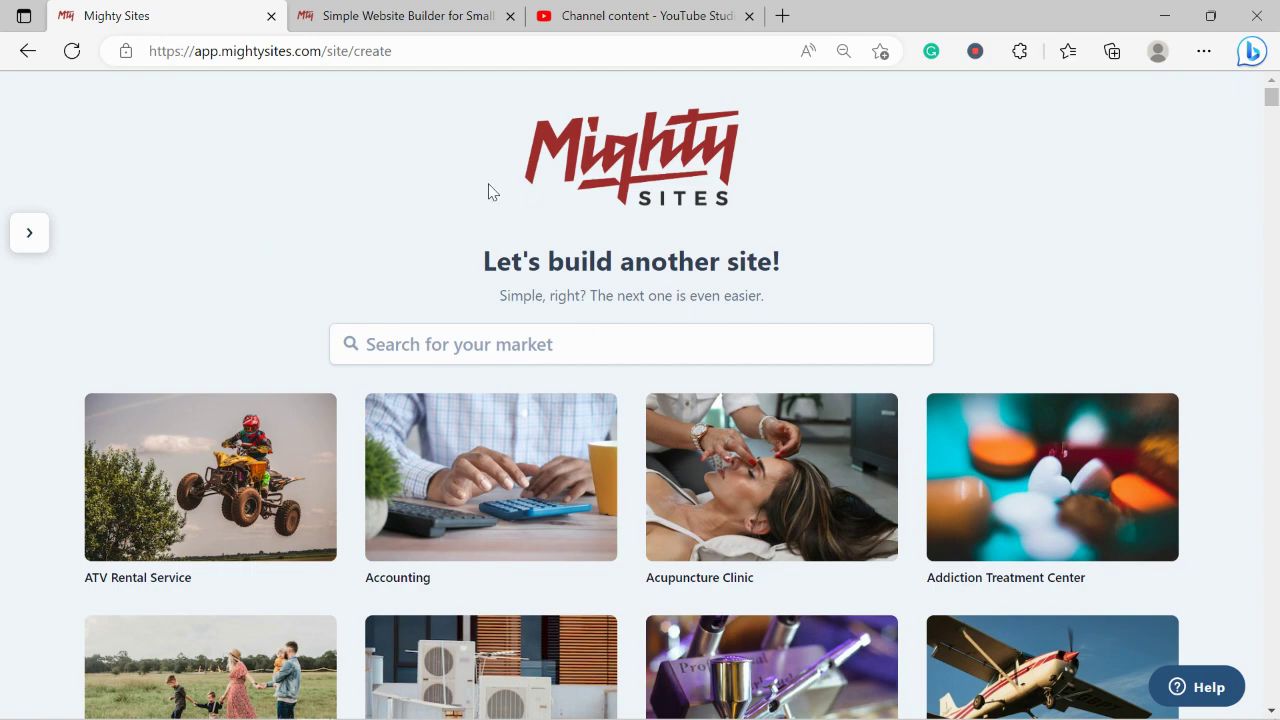
pyautogui.scroll(-3, 294, 194)
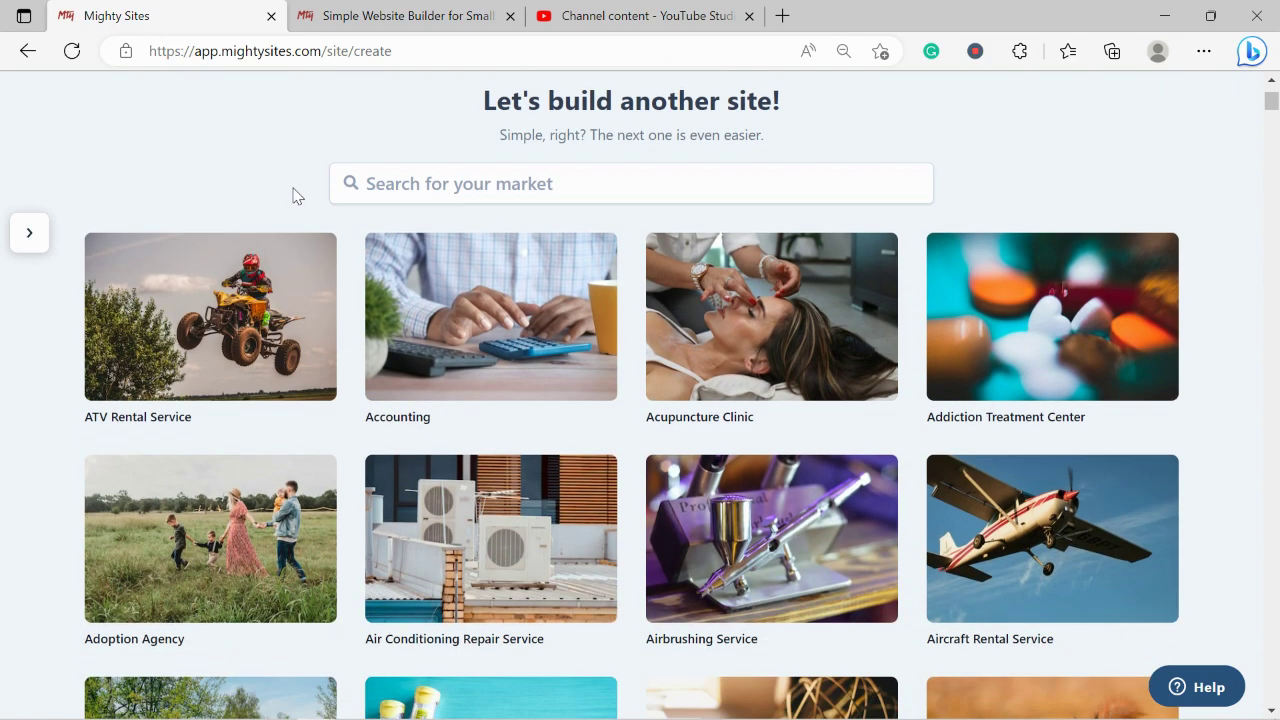
pyautogui.scroll(-5, 294, 197)
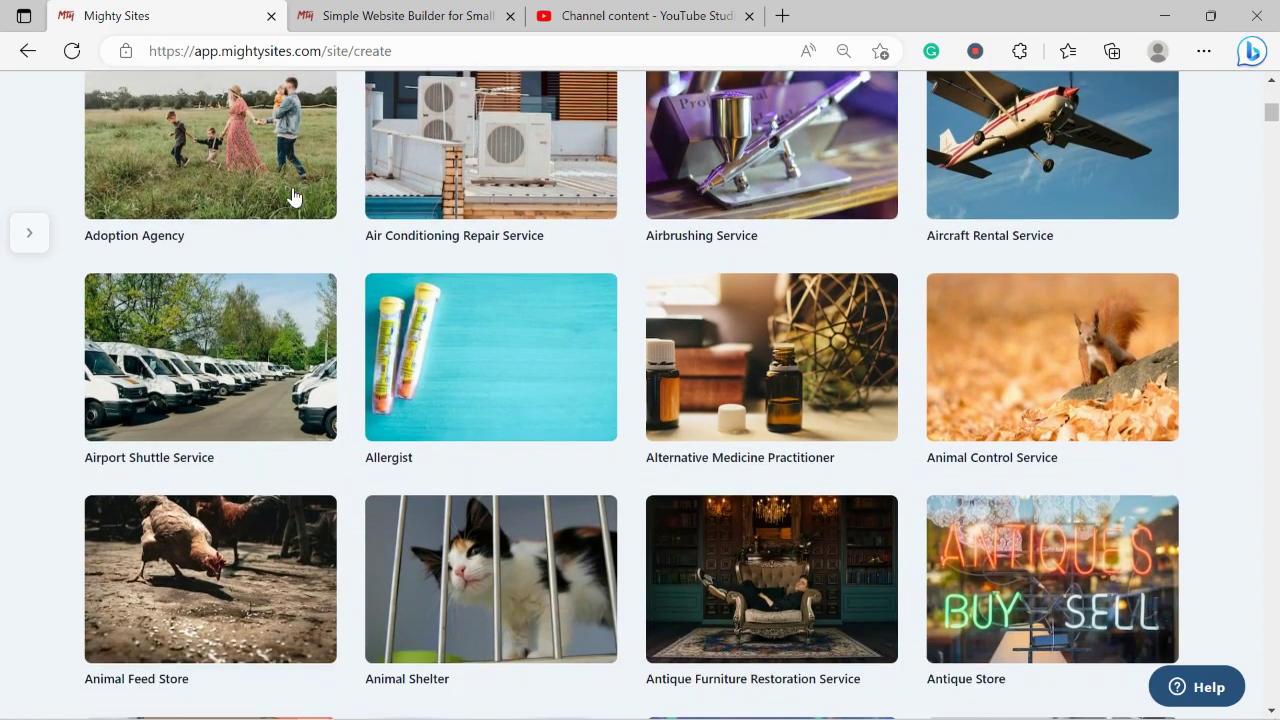
pyautogui.scroll(-7, 294, 197)
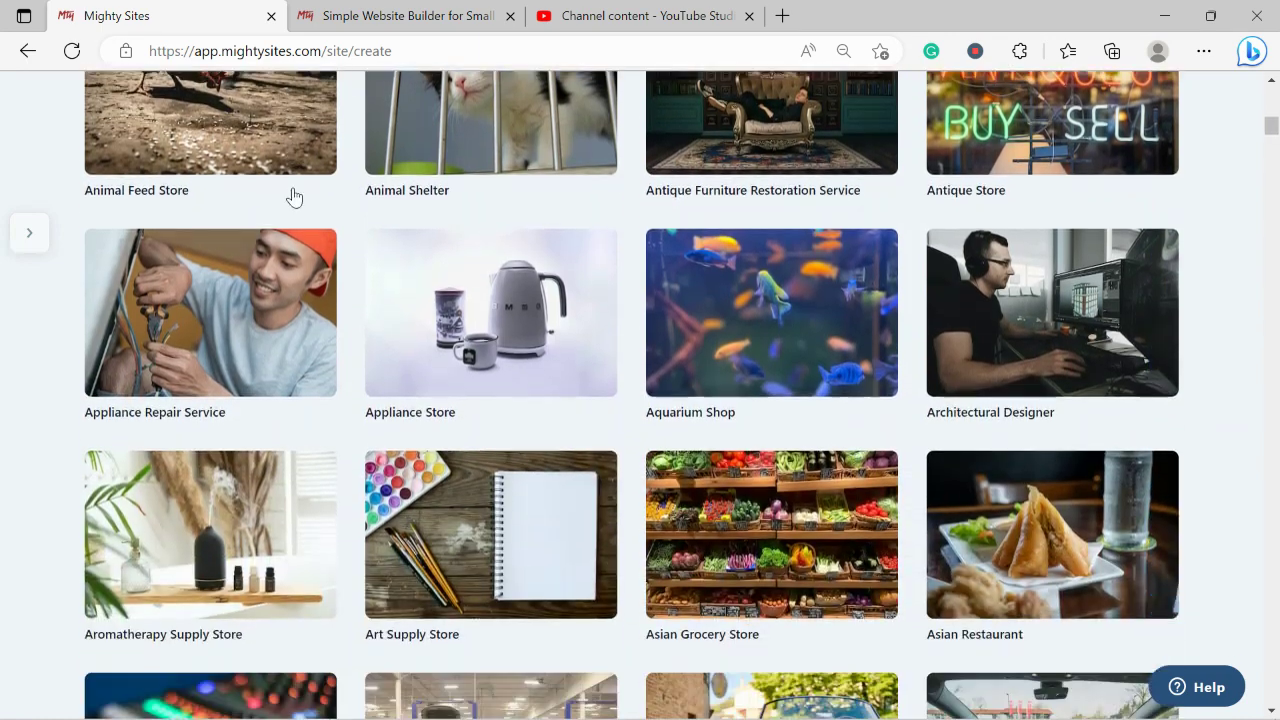
pyautogui.scroll(-4, 294, 197)
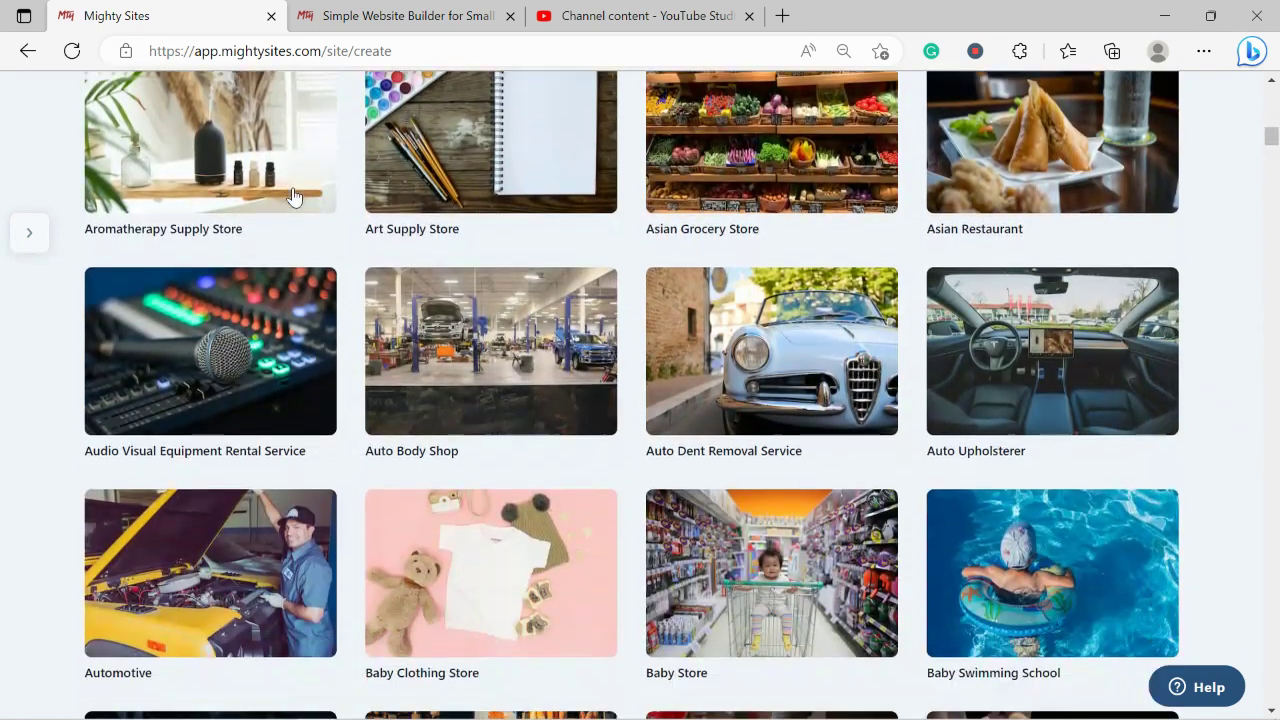
pyautogui.scroll(-2, 294, 197)
pyautogui.scroll(4, 294, 197)
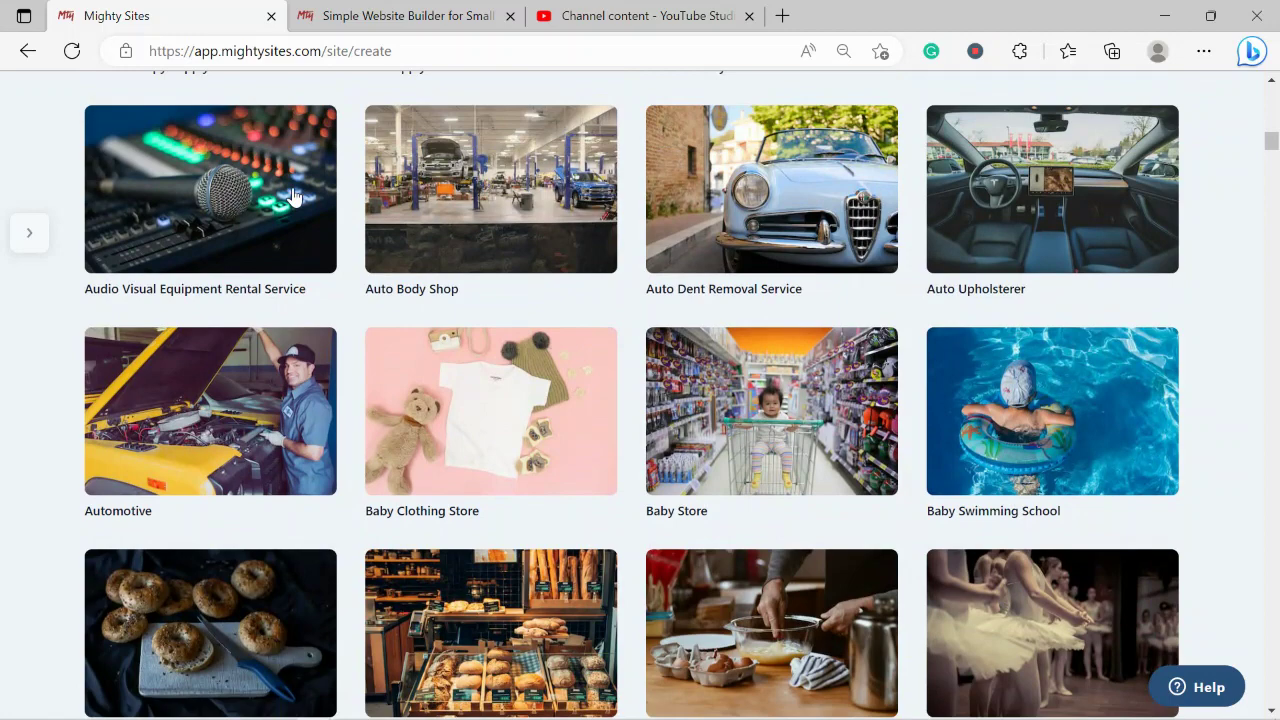
pyautogui.scroll(7, 294, 197)
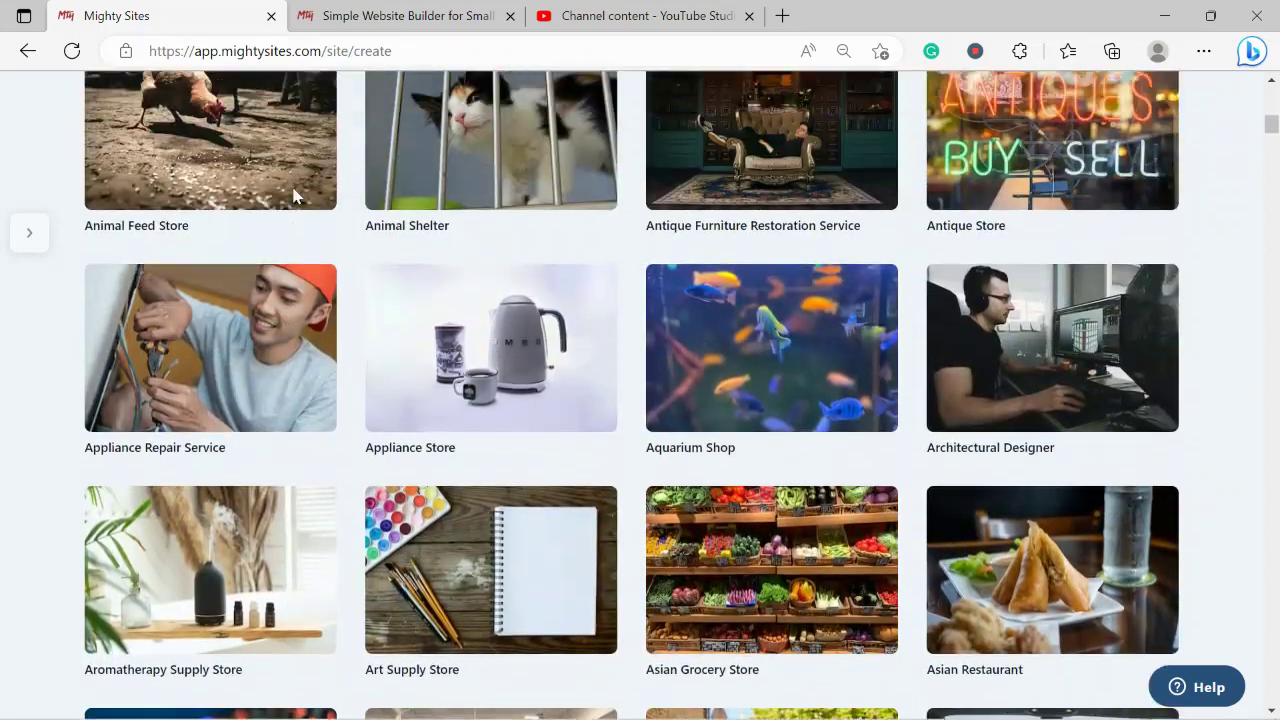
pyautogui.scroll(9, 294, 197)
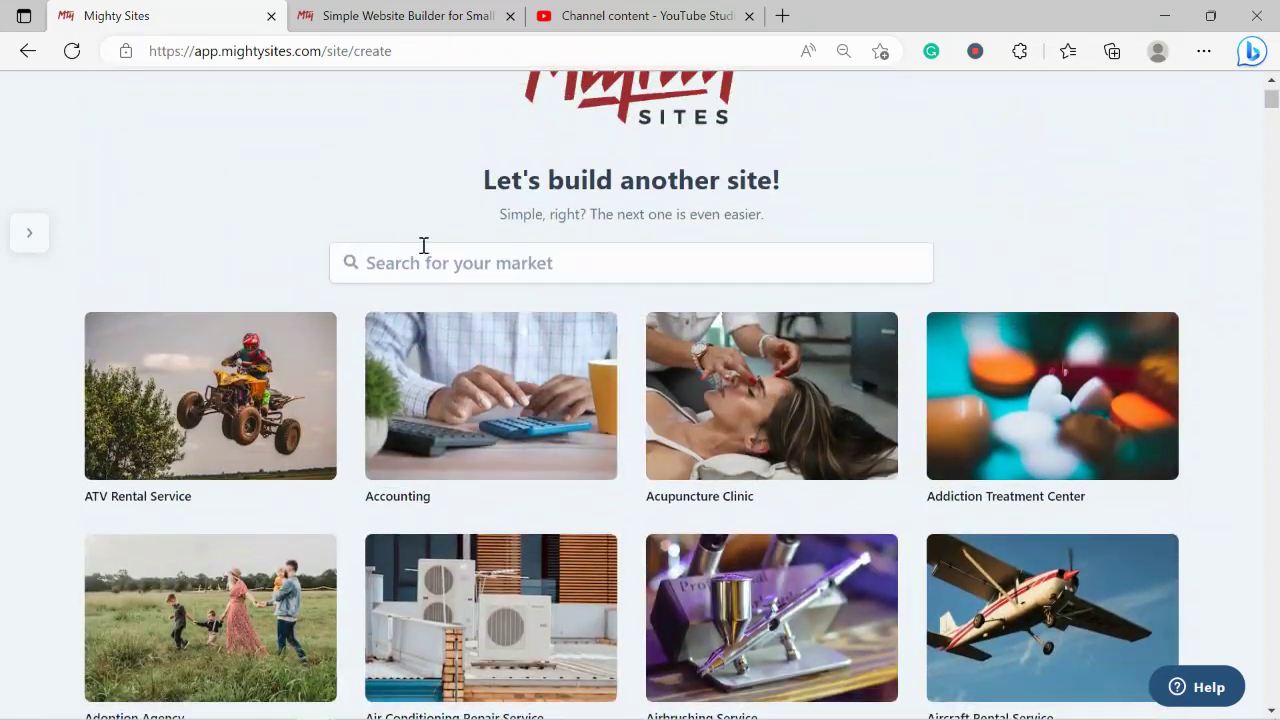
pyautogui.click(446, 263)
pyautogui.write('sno')
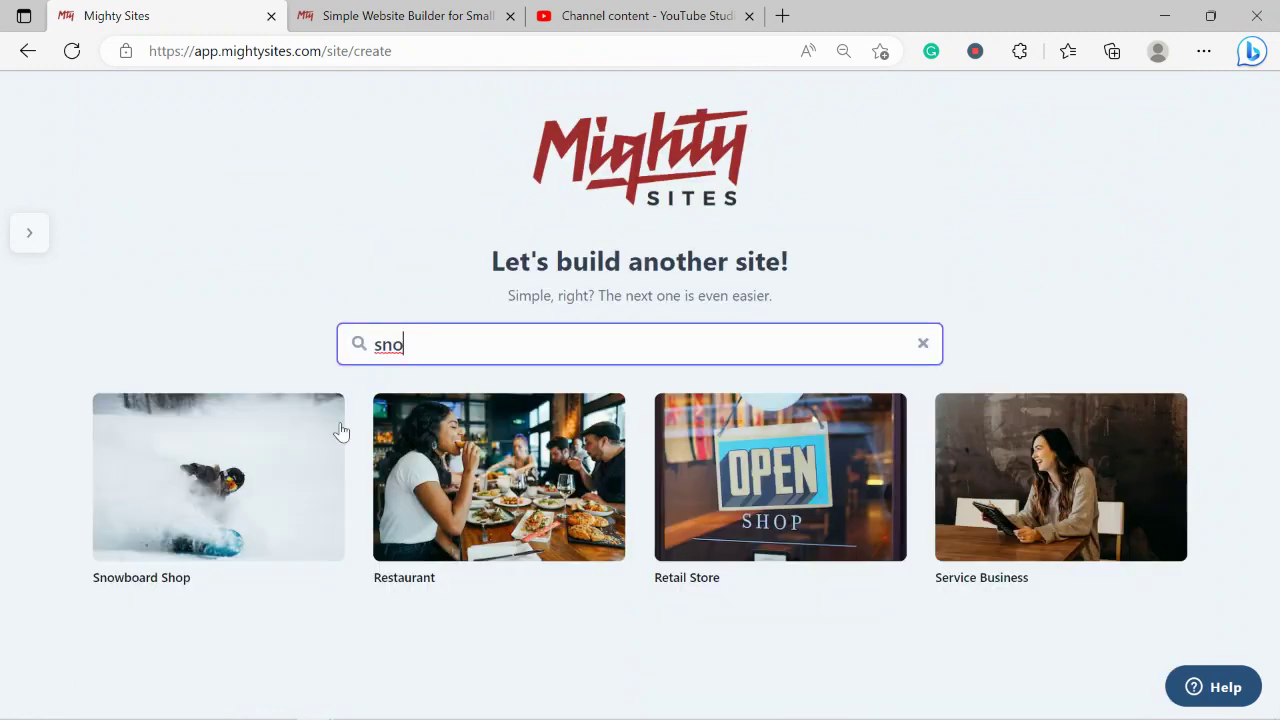
# Choose the Snowboard Shop market and name the company 'Rochelle's Slope Supplies'.
pyautogui.click(295, 530)
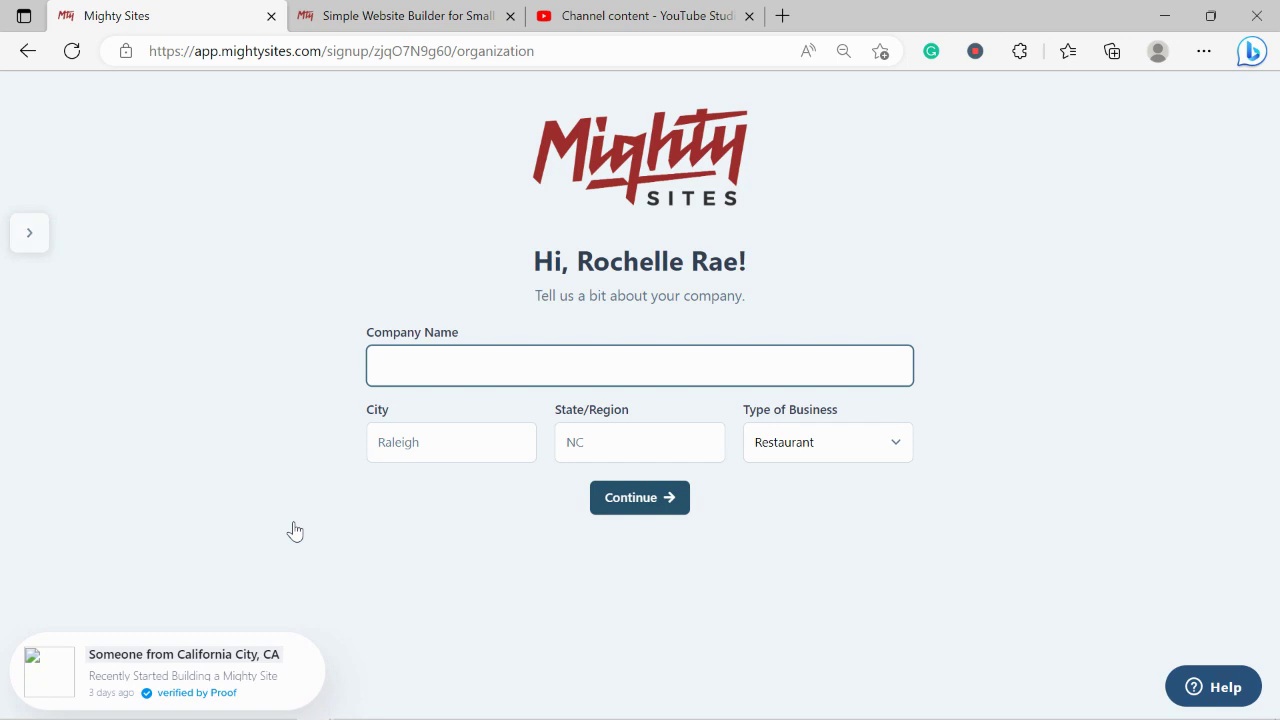
pyautogui.press('capslock')
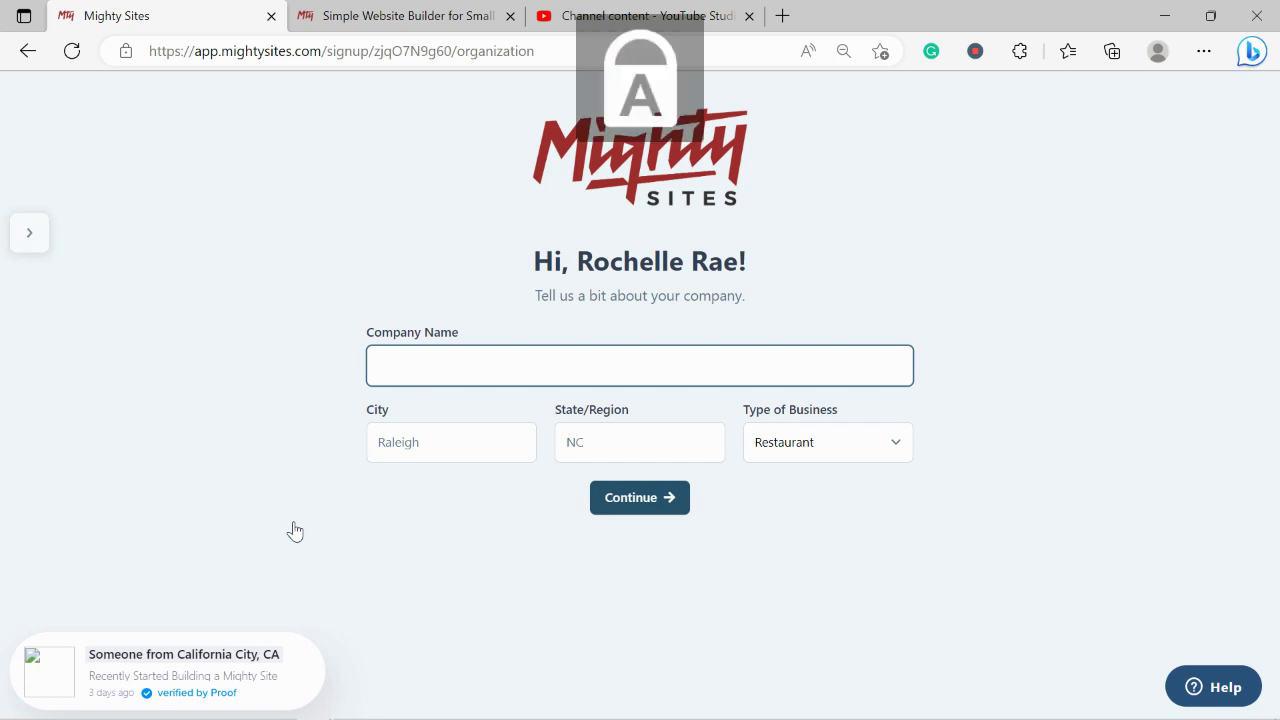
pyautogui.write('R')
pyautogui.press('capslock')
pyautogui.write("ochelle's")
pyautogui.press('capslock')
pyautogui.write('S')
pyautogui.press('capslock')
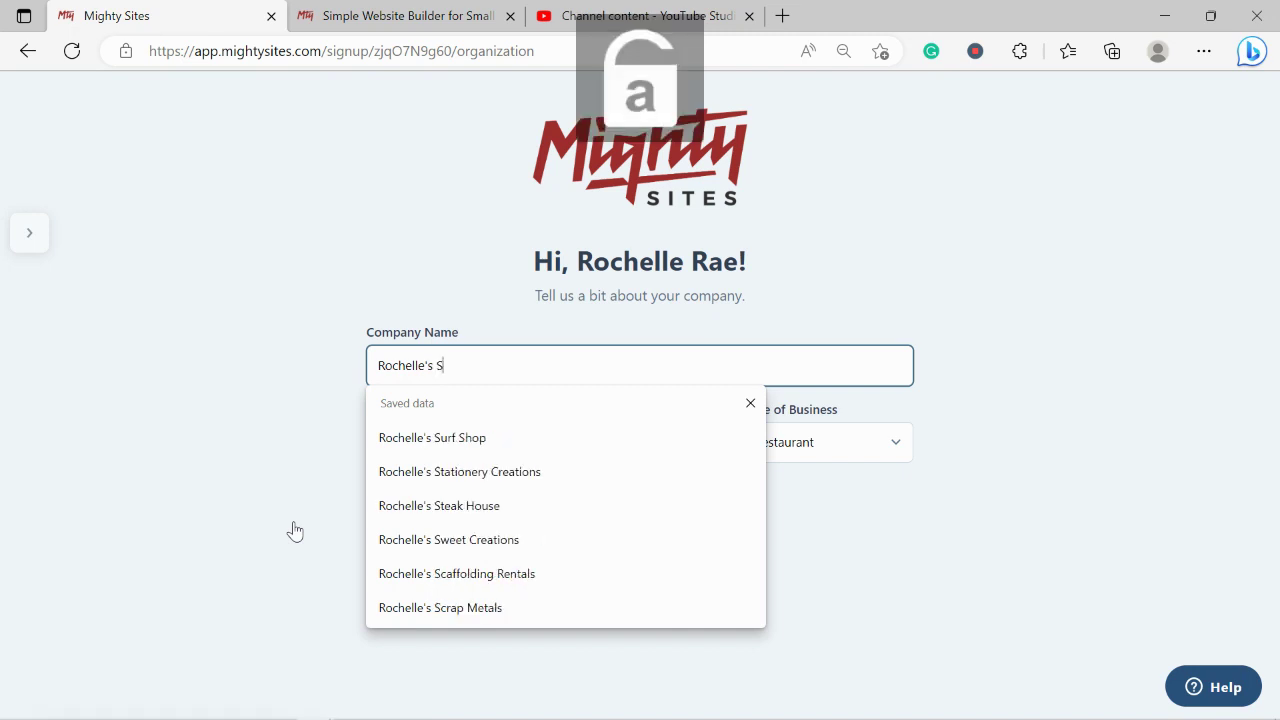
pyautogui.write('lope')
pyautogui.press('capslock')
pyautogui.write('S')
pyautogui.press('capslock')
pyautogui.write('up-pl')
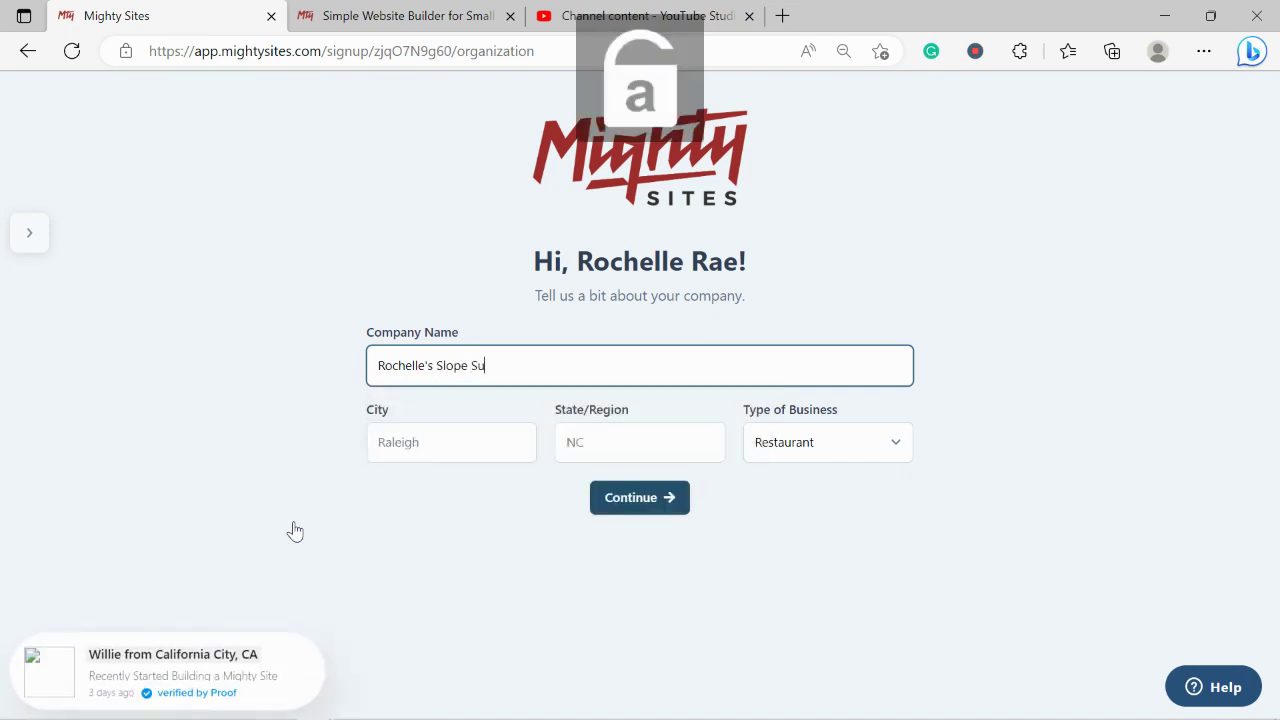
pyautogui.press('BackSpace')
pyautogui.press('BackSpace')
pyautogui.press('BackSpace')
pyautogui.write('plies')
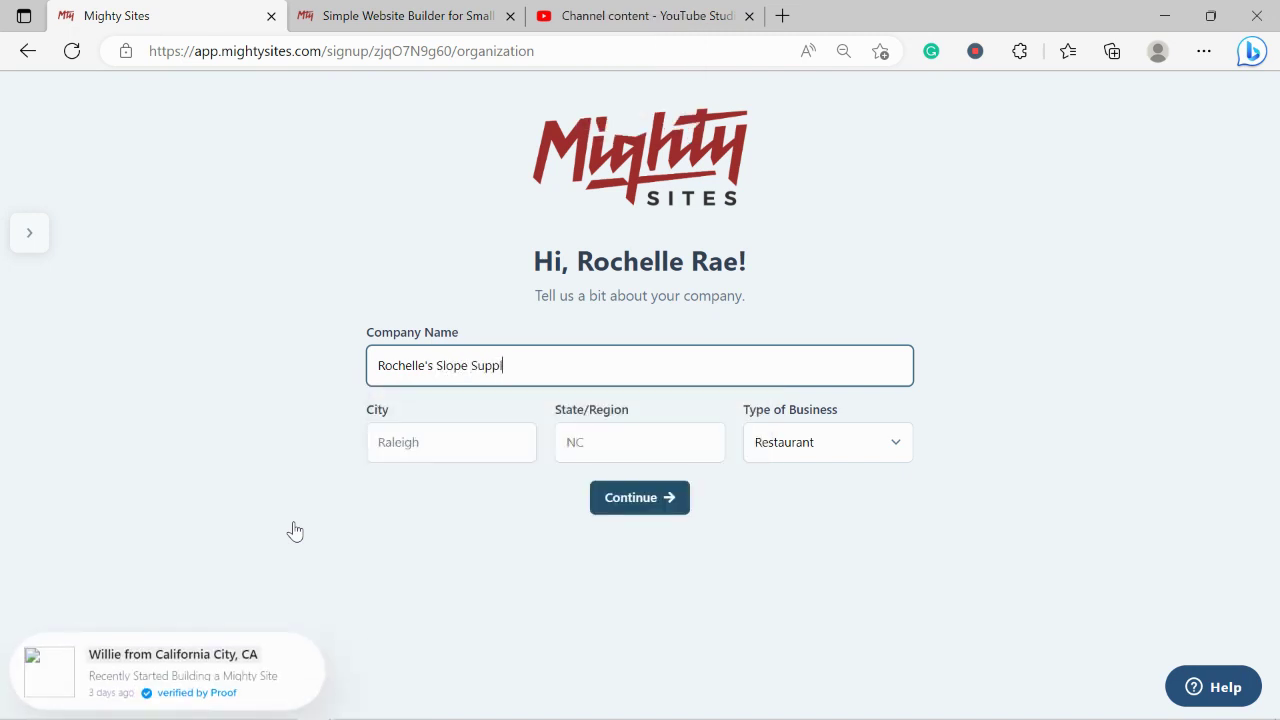
# Set the city to Denver, the state to Colorado, and the business type to Retail.
pyautogui.click(400, 450)
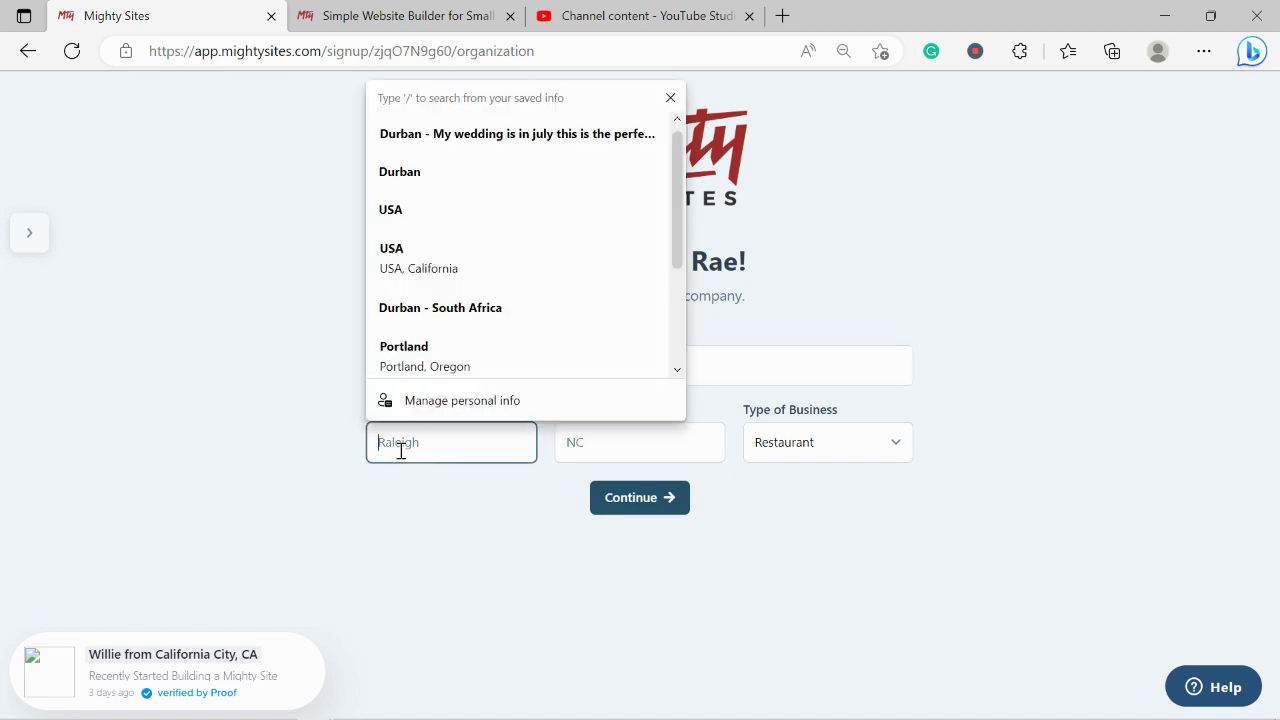
pyautogui.press('capslock')
pyautogui.write('D')
pyautogui.press('capslock')
pyautogui.write('e')
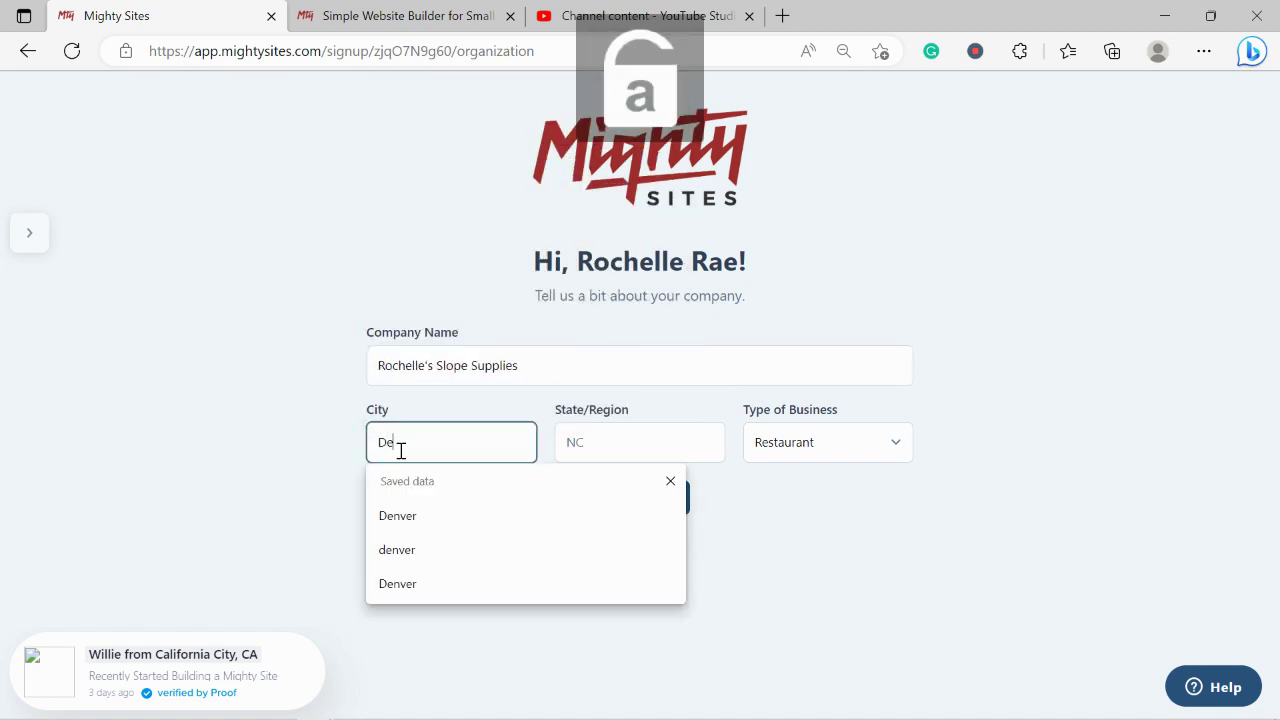
pyautogui.write('nver')
pyautogui.click(630, 441)
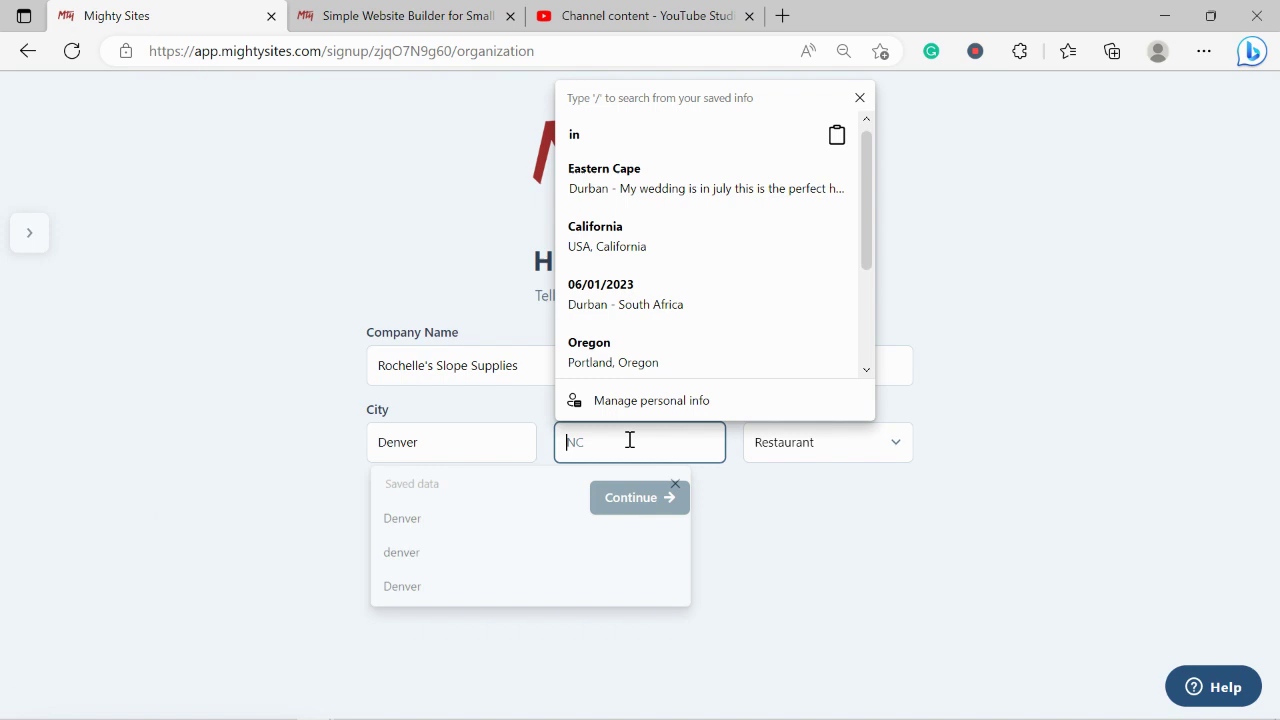
pyautogui.press('capslock')
pyautogui.write('C')
pyautogui.press('capslock')
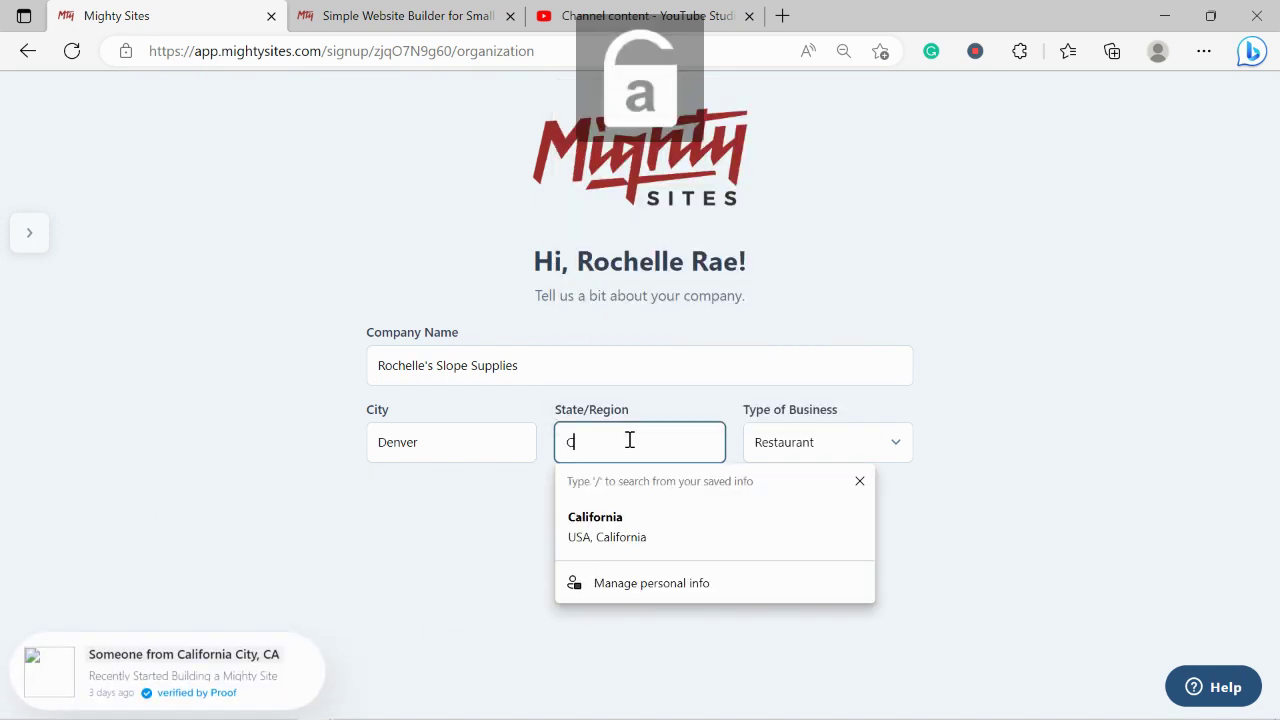
pyautogui.write('olorado')
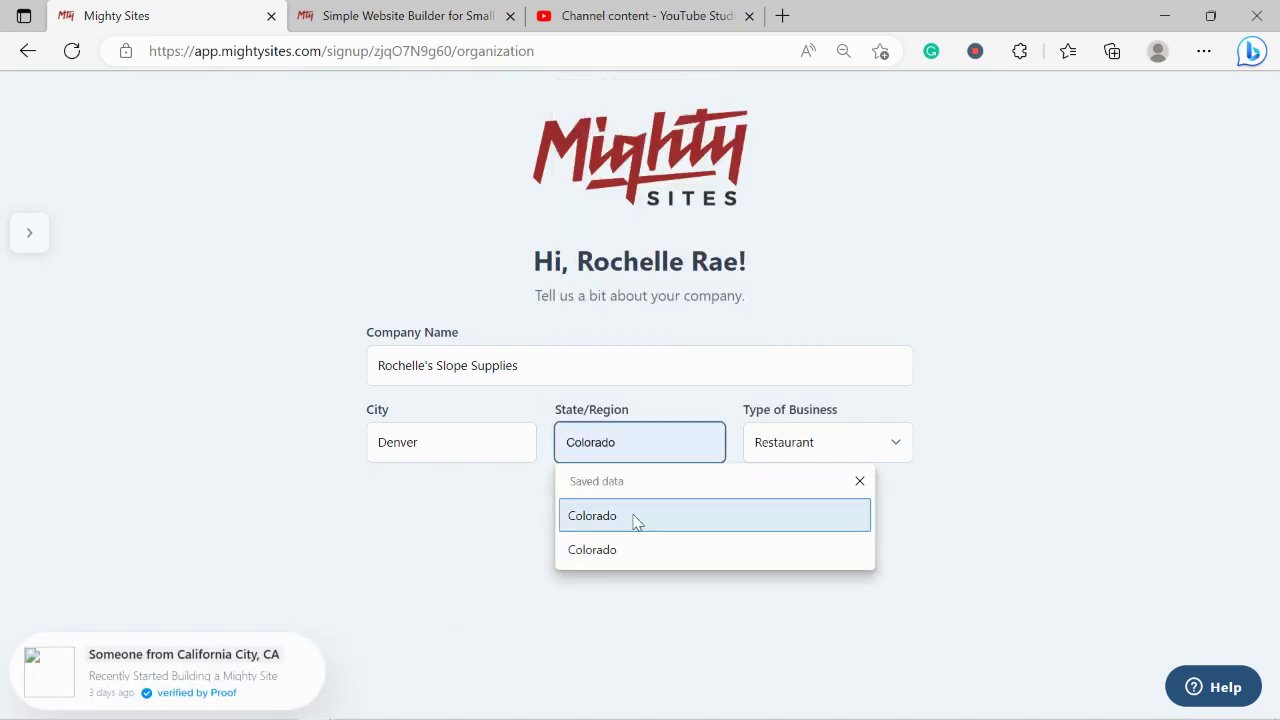
pyautogui.click(636, 516)
pyautogui.click(828, 452)
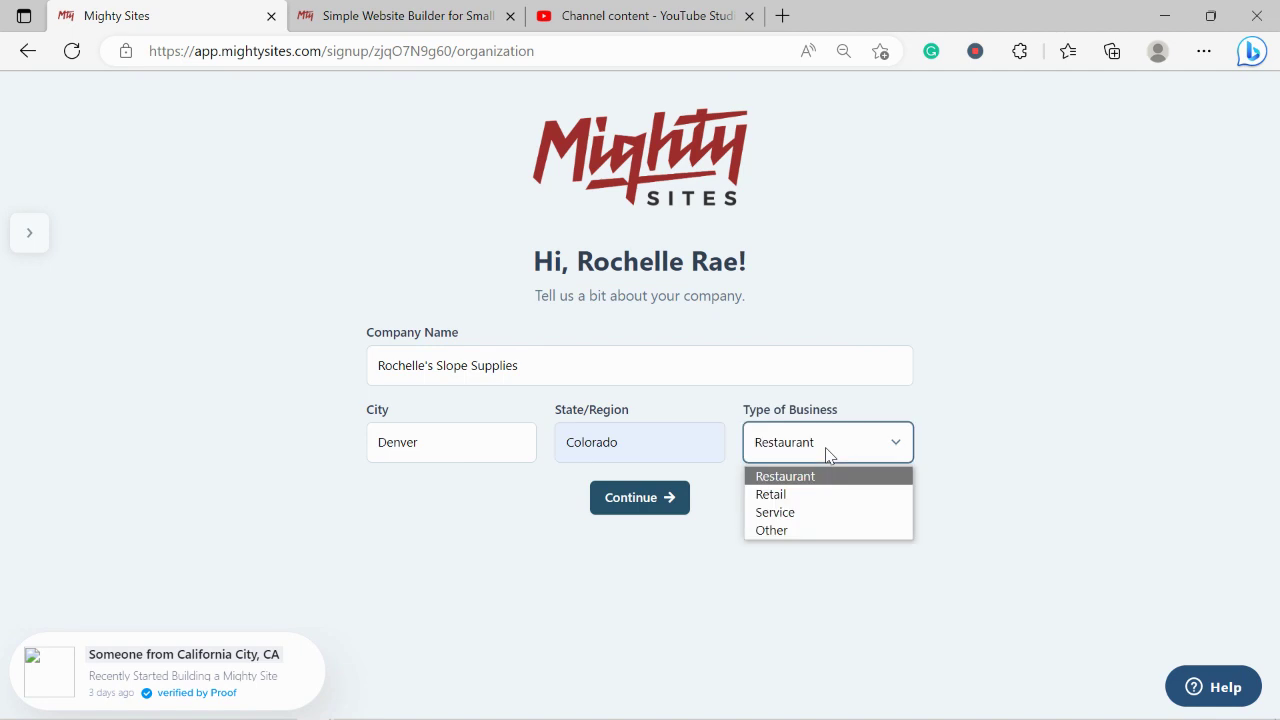
pyautogui.click(802, 494)
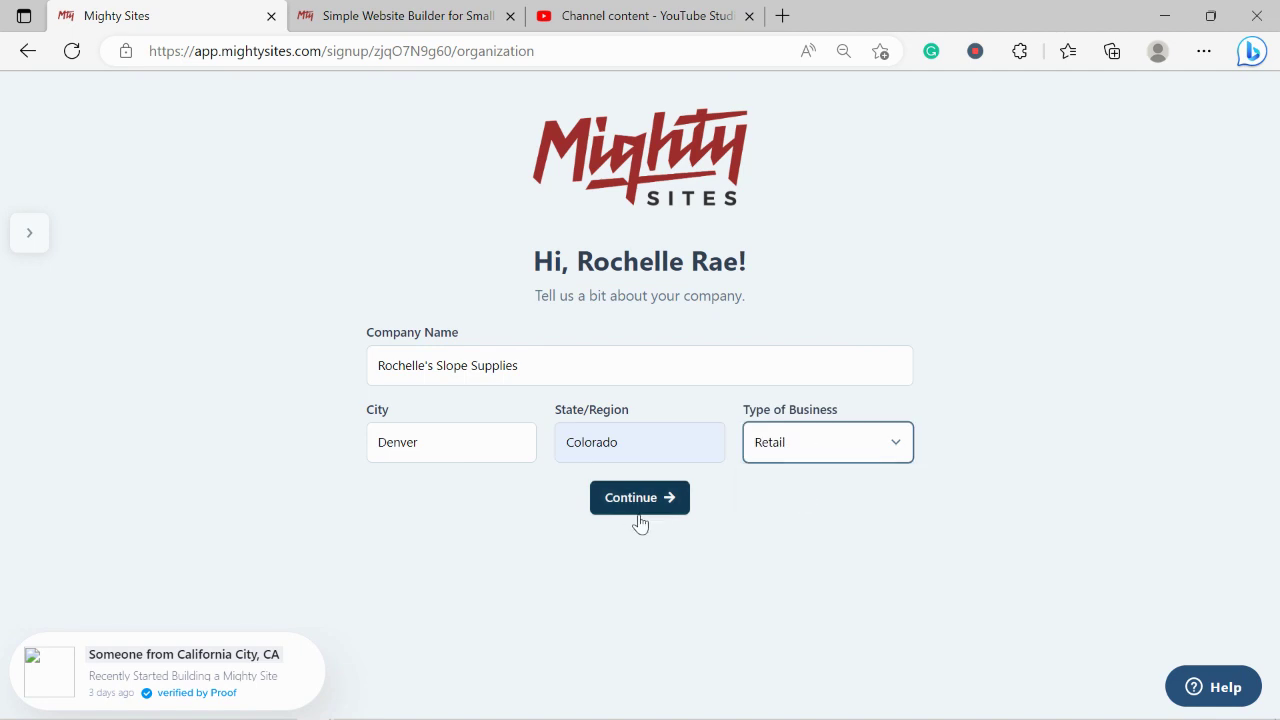
# Submit the company details, then enter the shop's contact phone number and e-mail address.
pyautogui.click(637, 512)
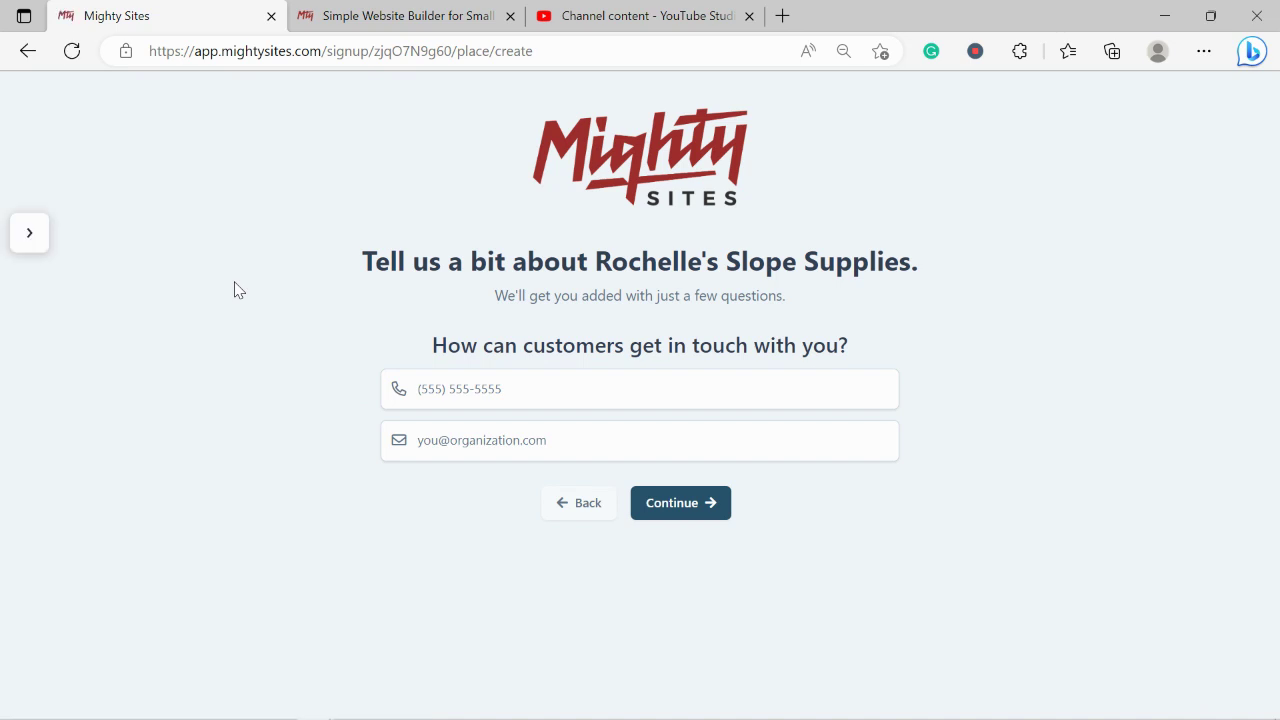
pyautogui.click(486, 394)
pyautogui.write('565-5995')
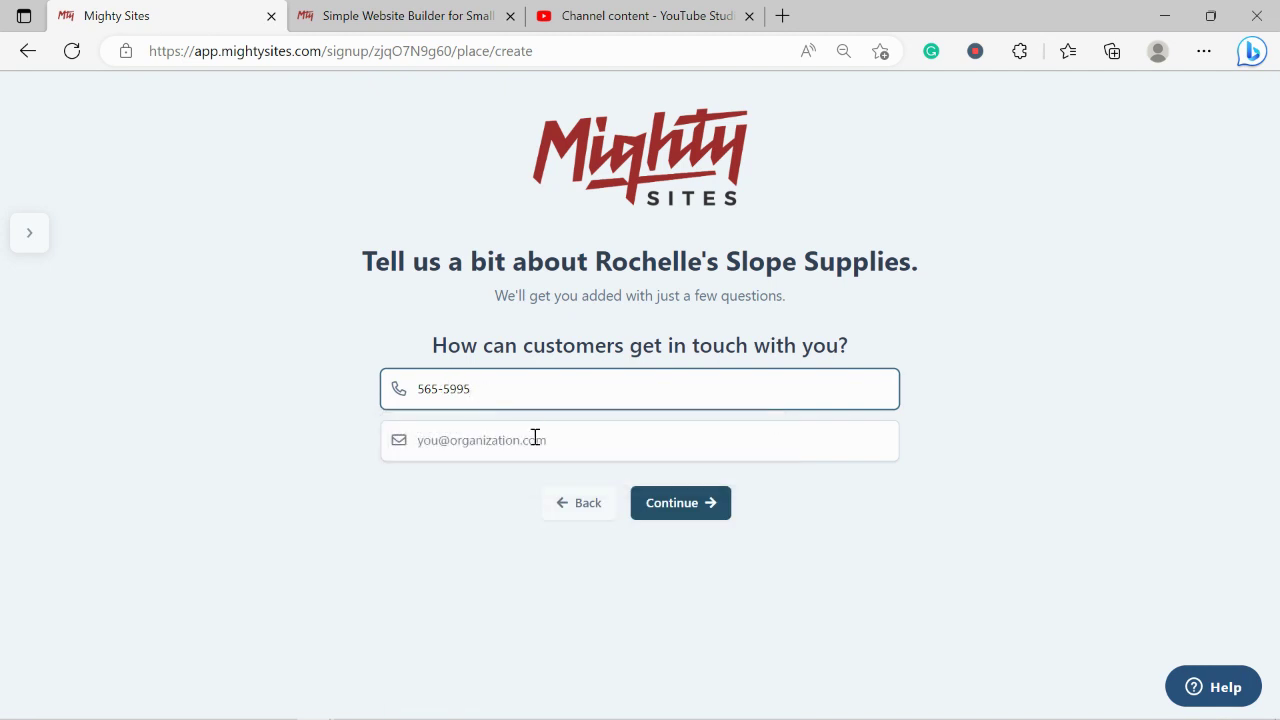
pyautogui.click(535, 437)
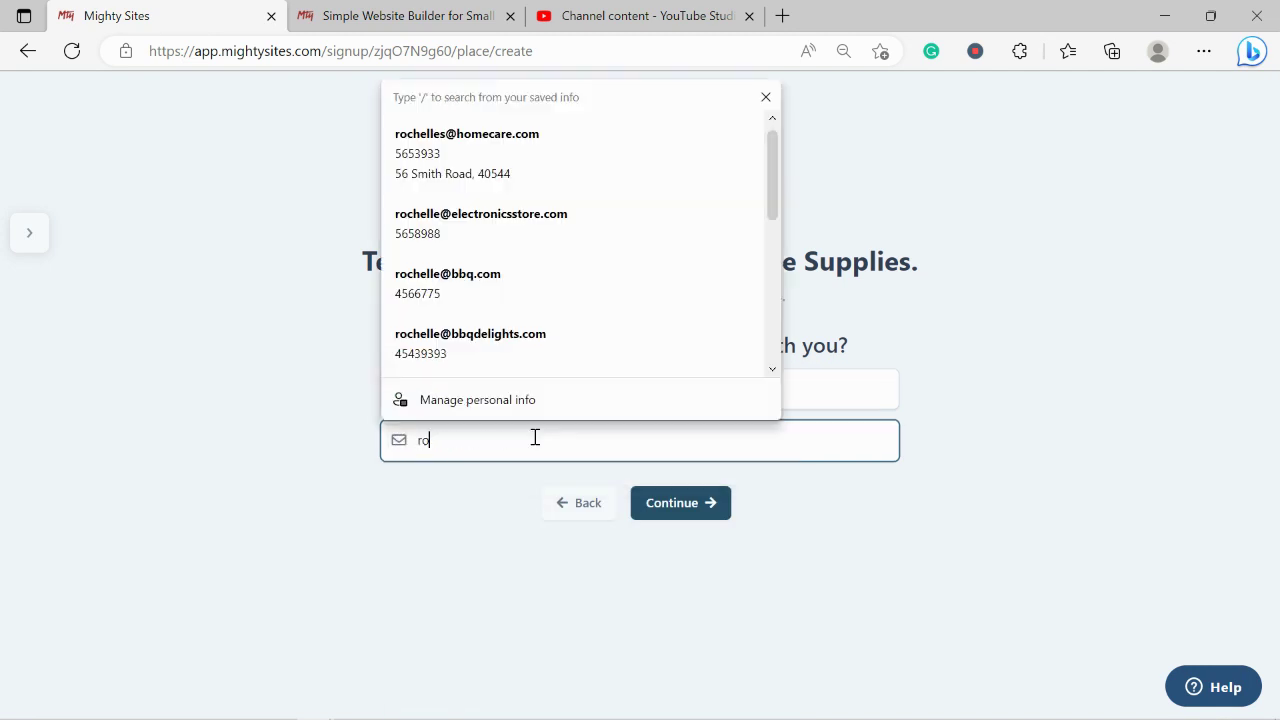
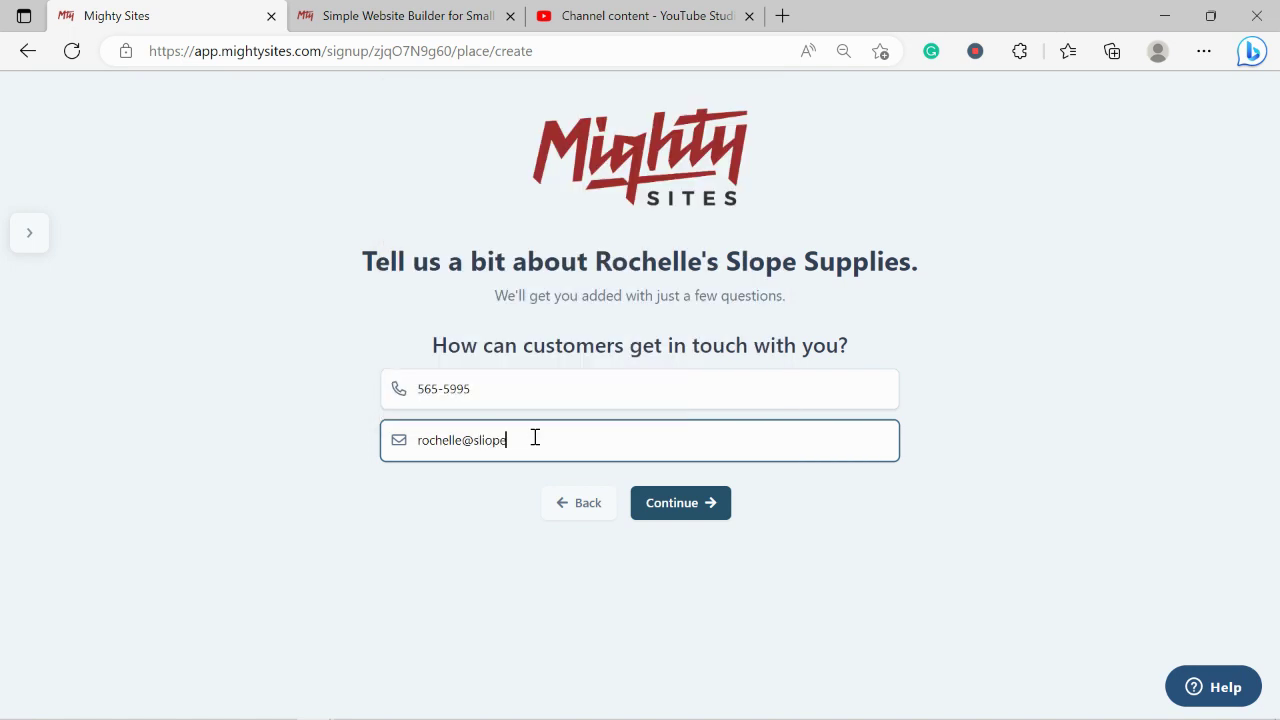
pyautogui.click(686, 504)
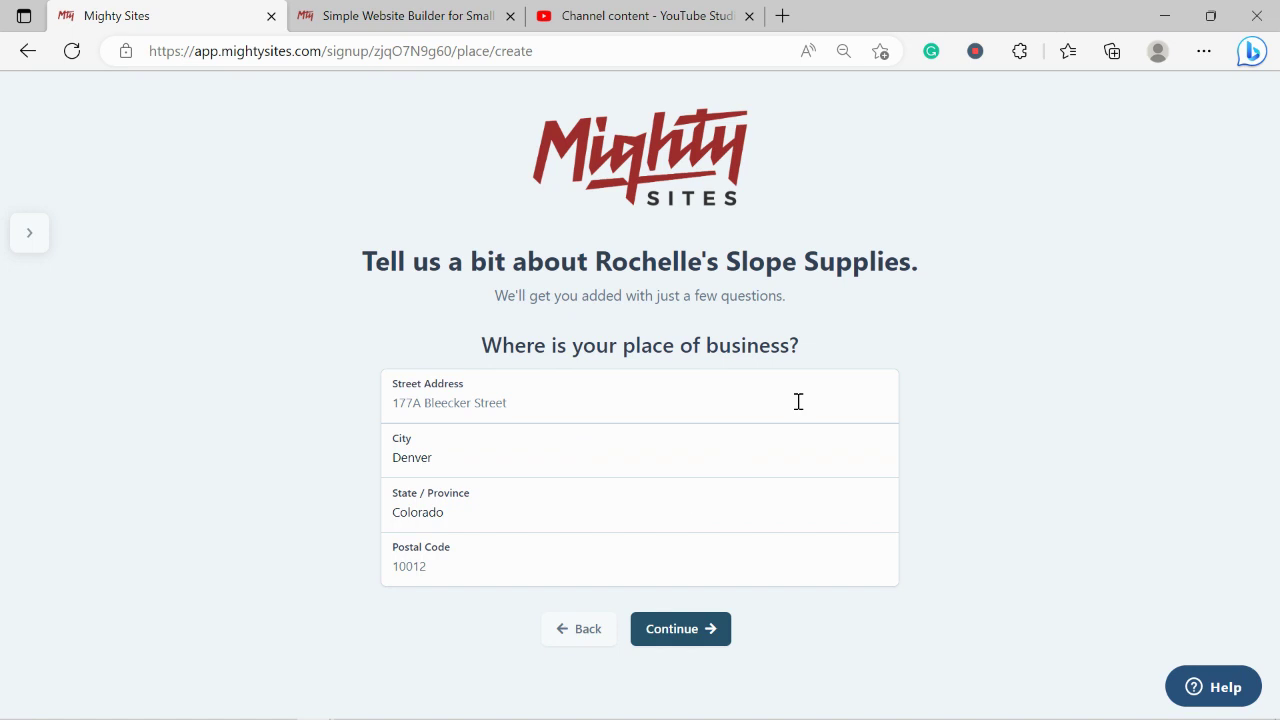
# Enter the shop's street address and postal code and submit the place of business.
pyautogui.click(472, 397)
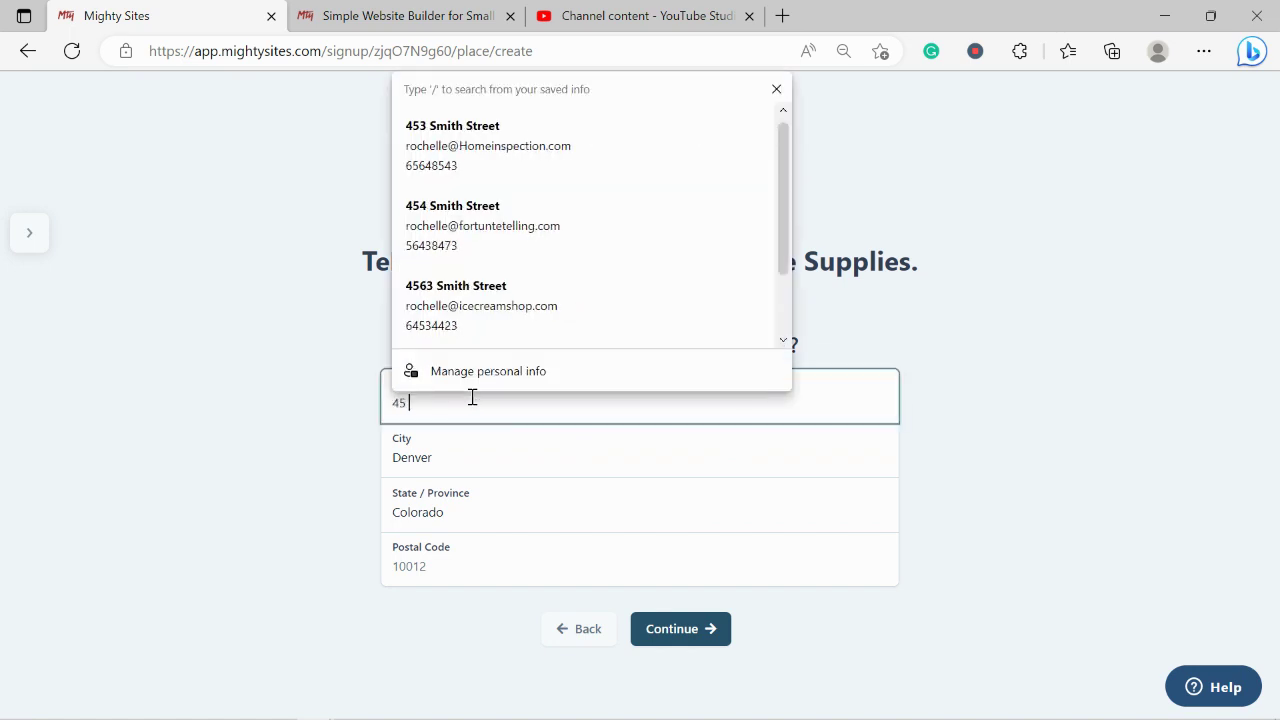
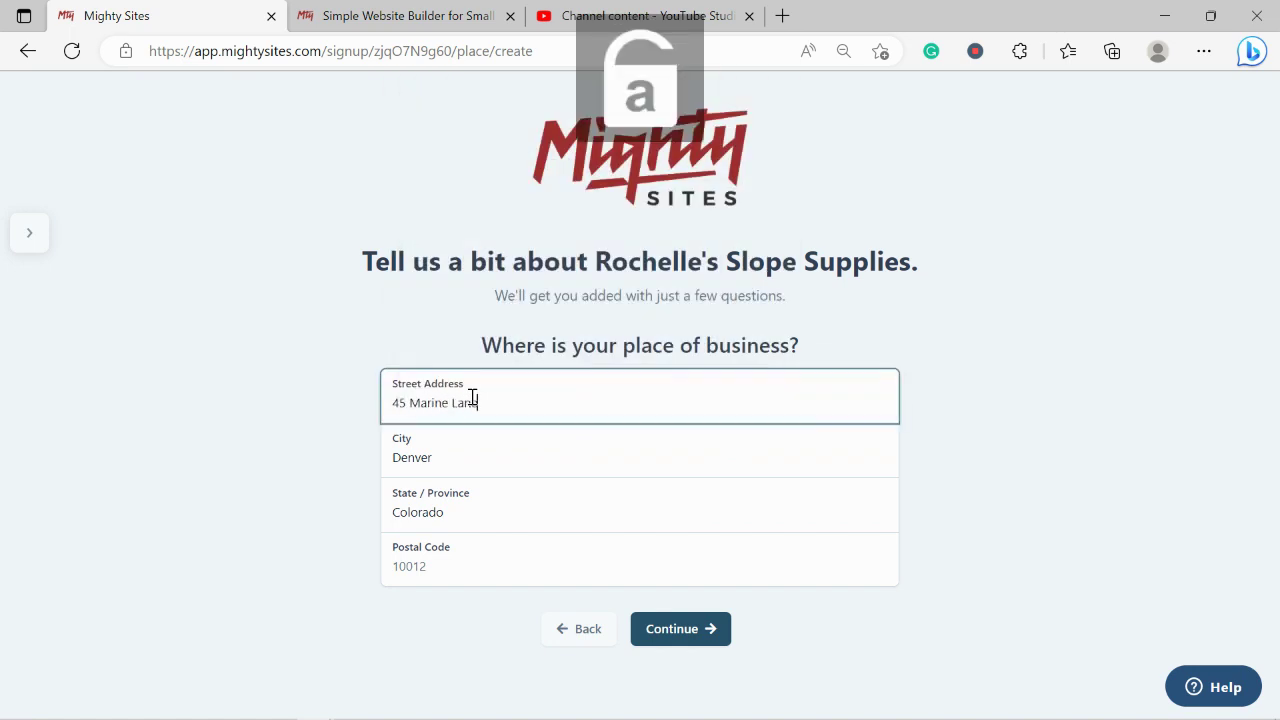
pyautogui.click(494, 556)
pyautogui.write('5')
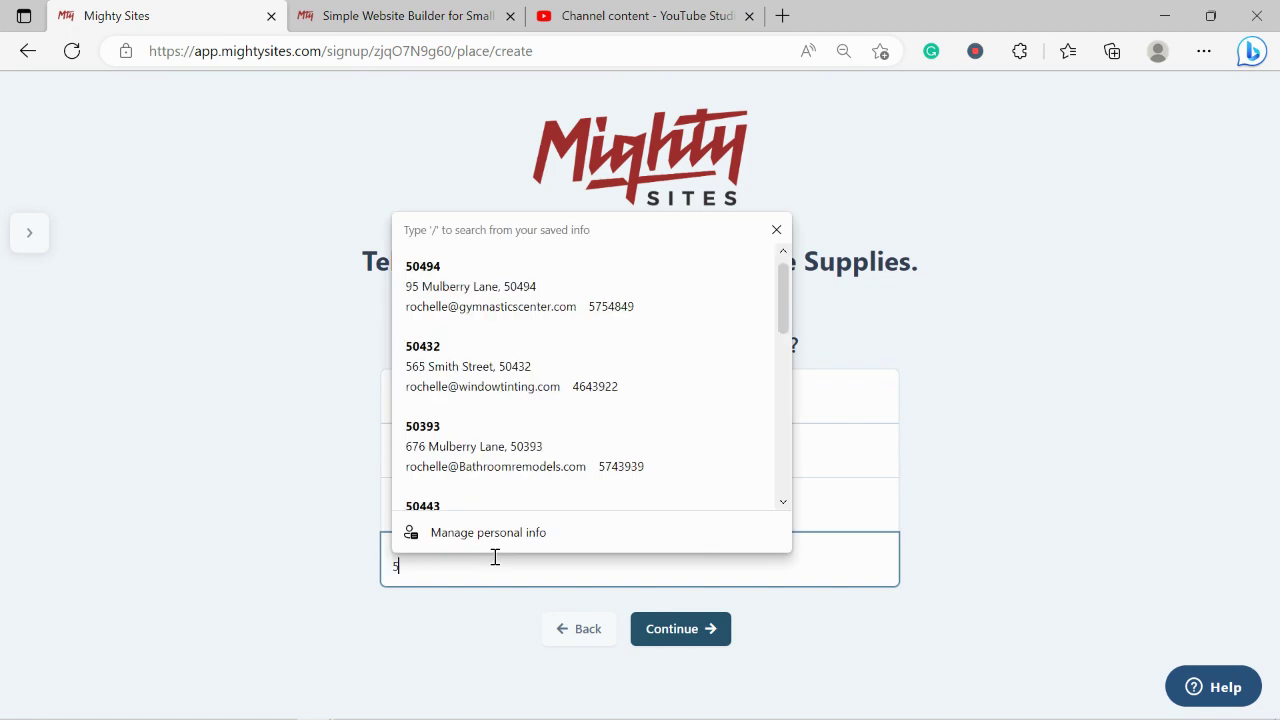
pyautogui.write('6065')
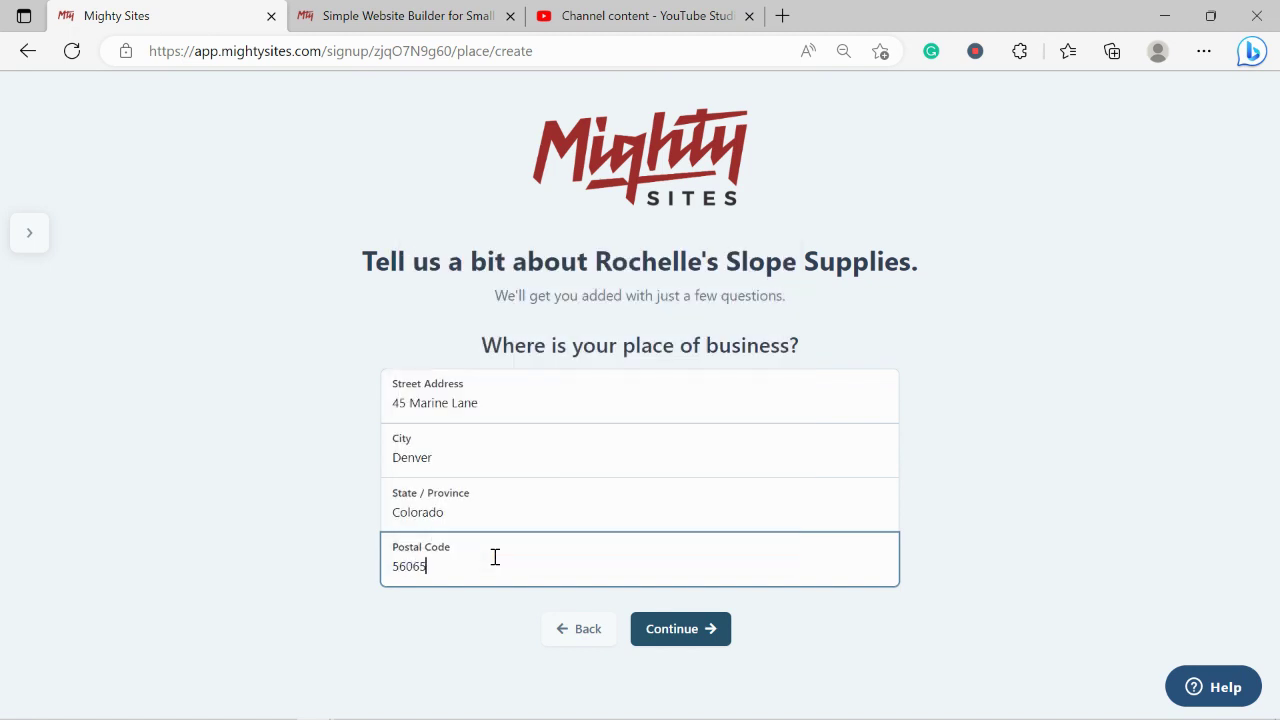
pyautogui.click(681, 642)
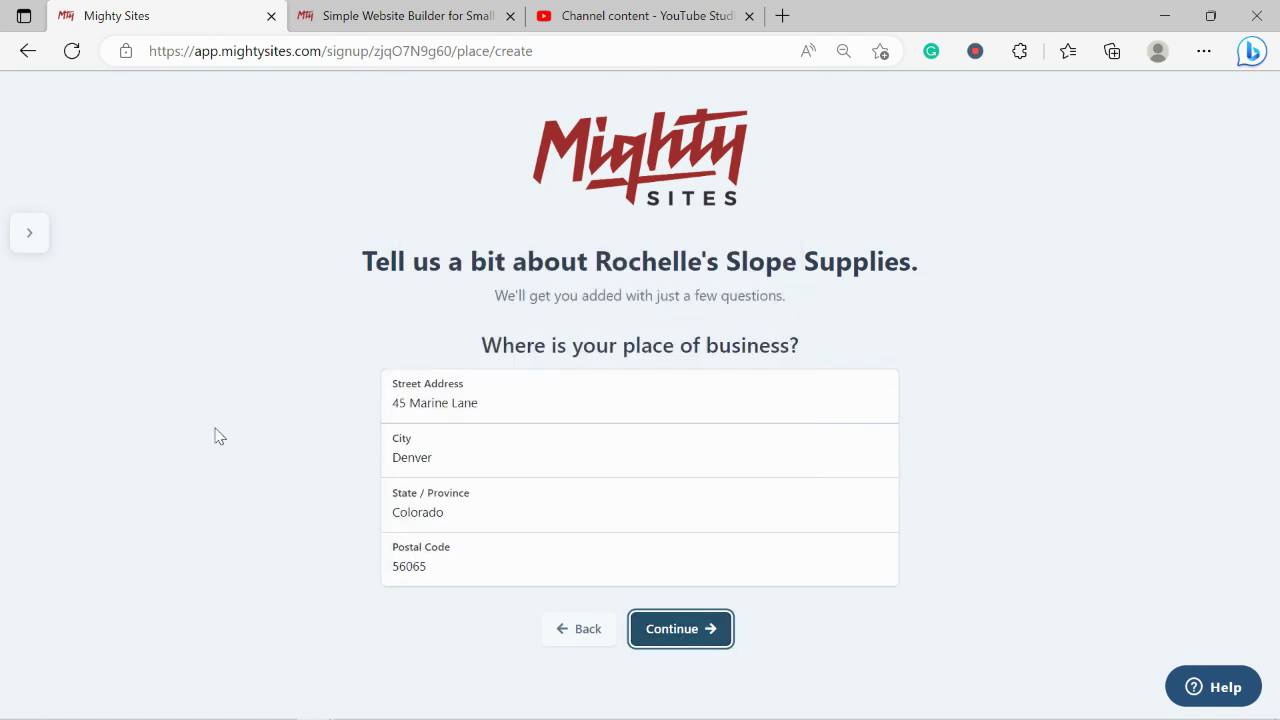
# Set hours to 9:00 AM–5:00 PM and mark the shop open Monday through Sunday.
pyautogui.scroll(-1, 214, 436)
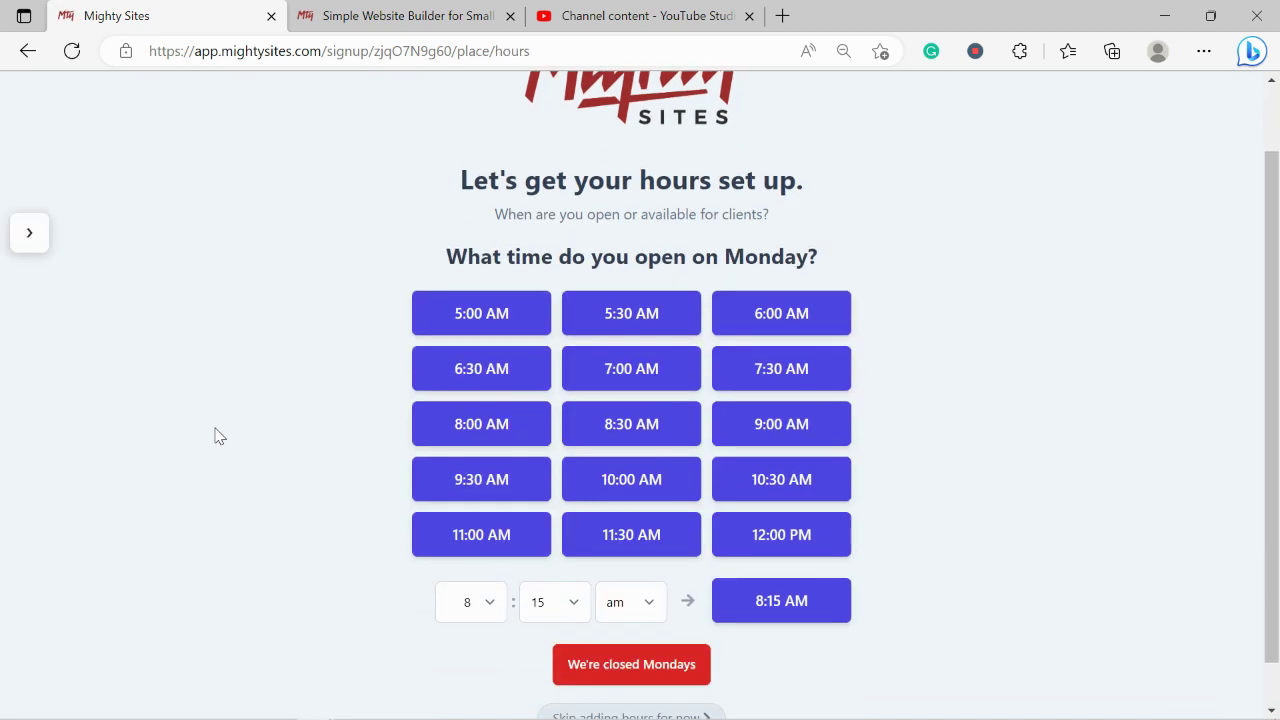
pyautogui.click(785, 425)
pyautogui.click(592, 315)
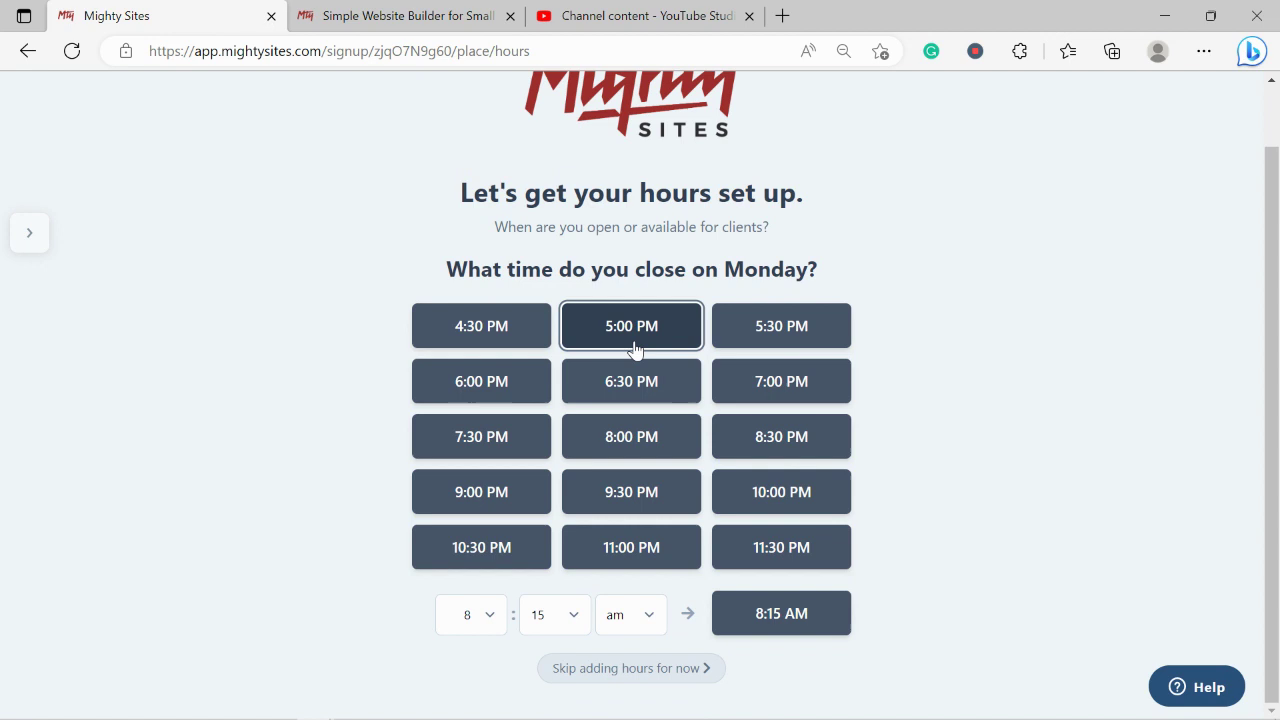
pyautogui.click(580, 359)
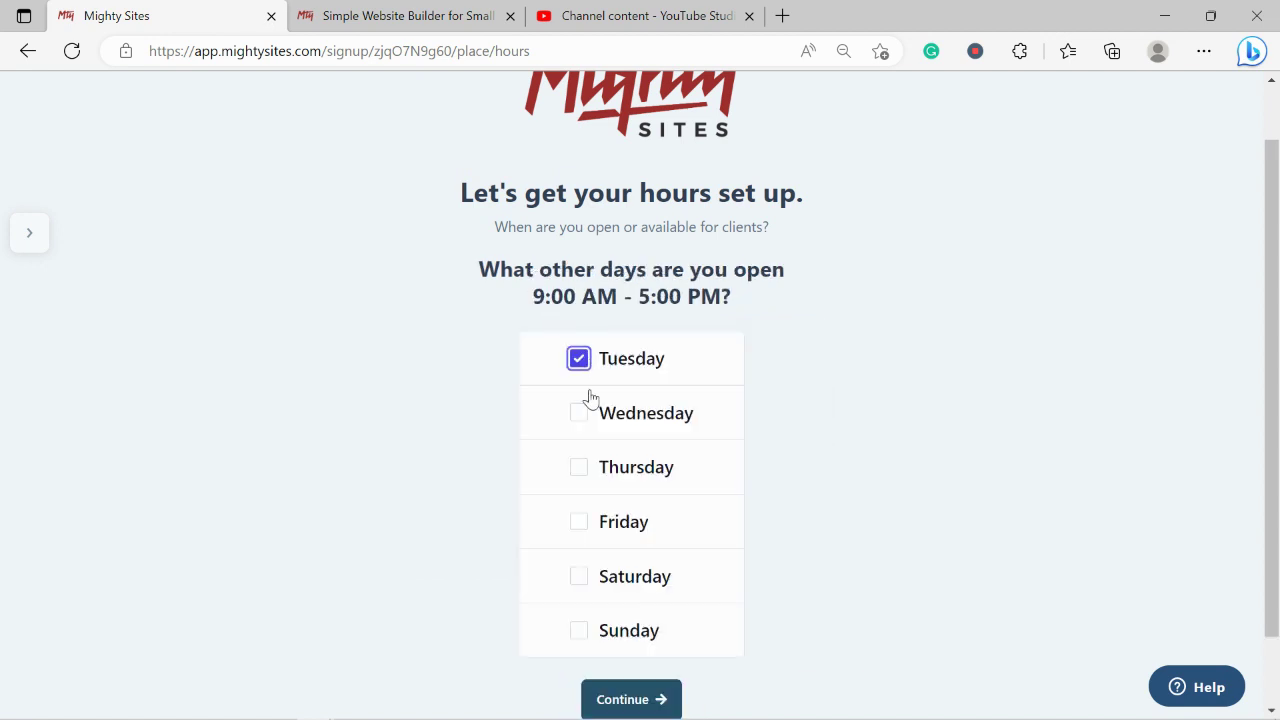
pyautogui.click(588, 412)
pyautogui.click(580, 467)
pyautogui.click(579, 521)
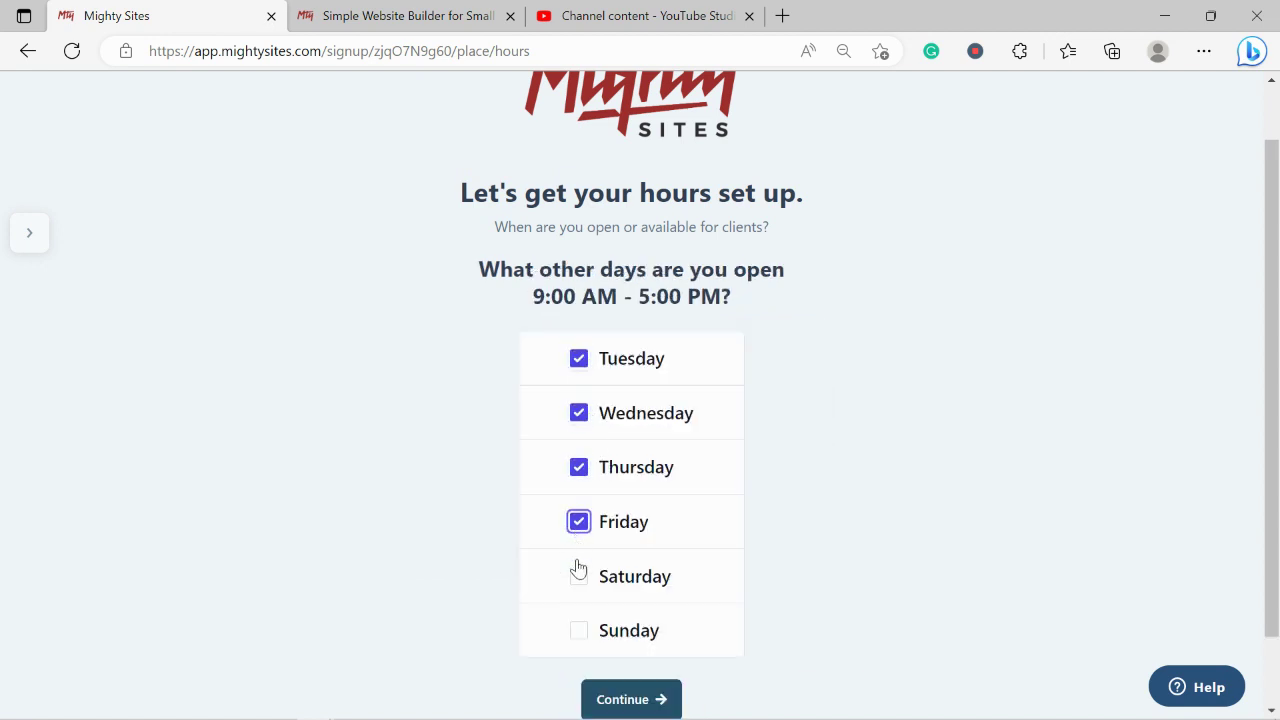
pyautogui.click(579, 576)
pyautogui.click(579, 630)
pyautogui.click(650, 697)
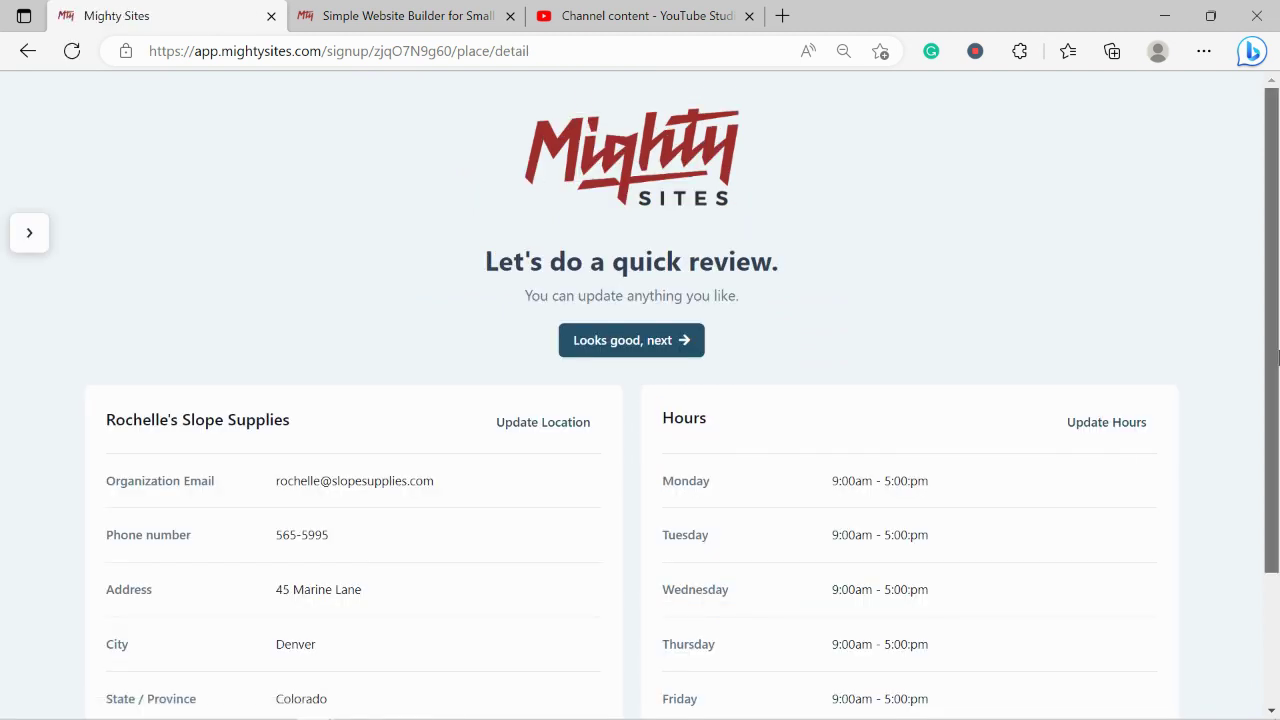
# Approve the quick-review details with 'Looks good, next' to build the site.
pyautogui.scroll(-2, 617, 307)
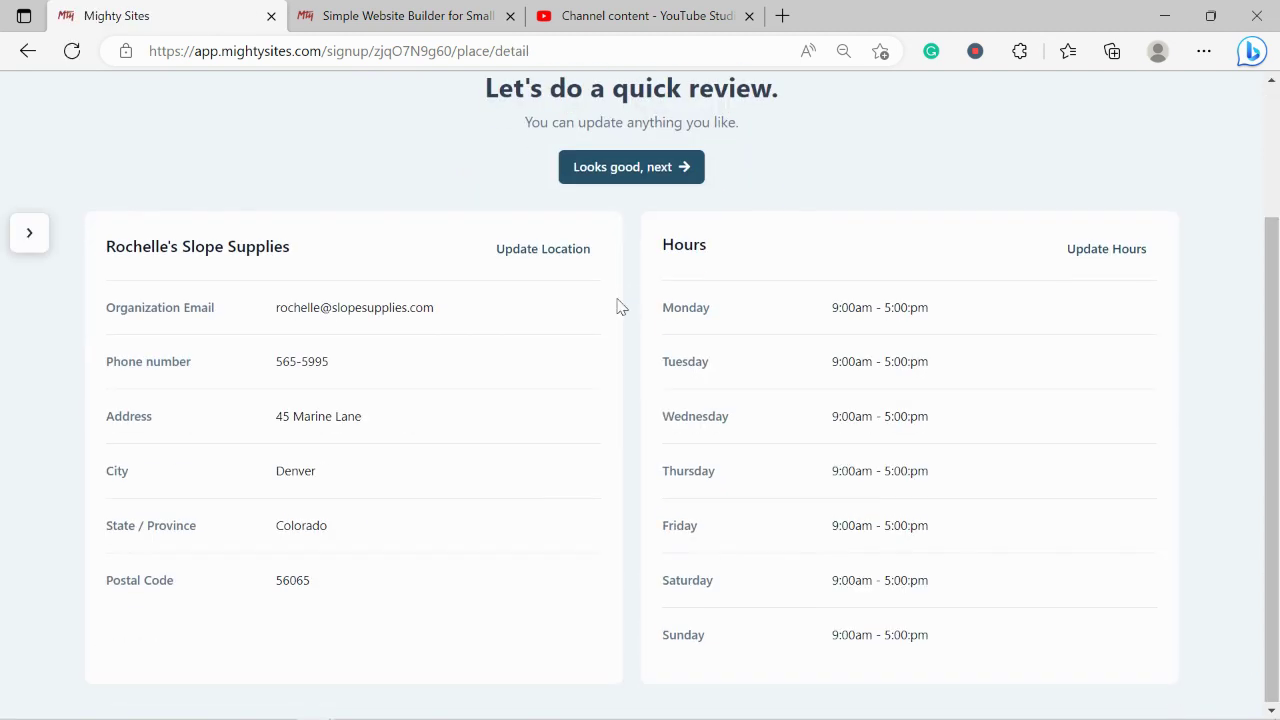
pyautogui.click(679, 170)
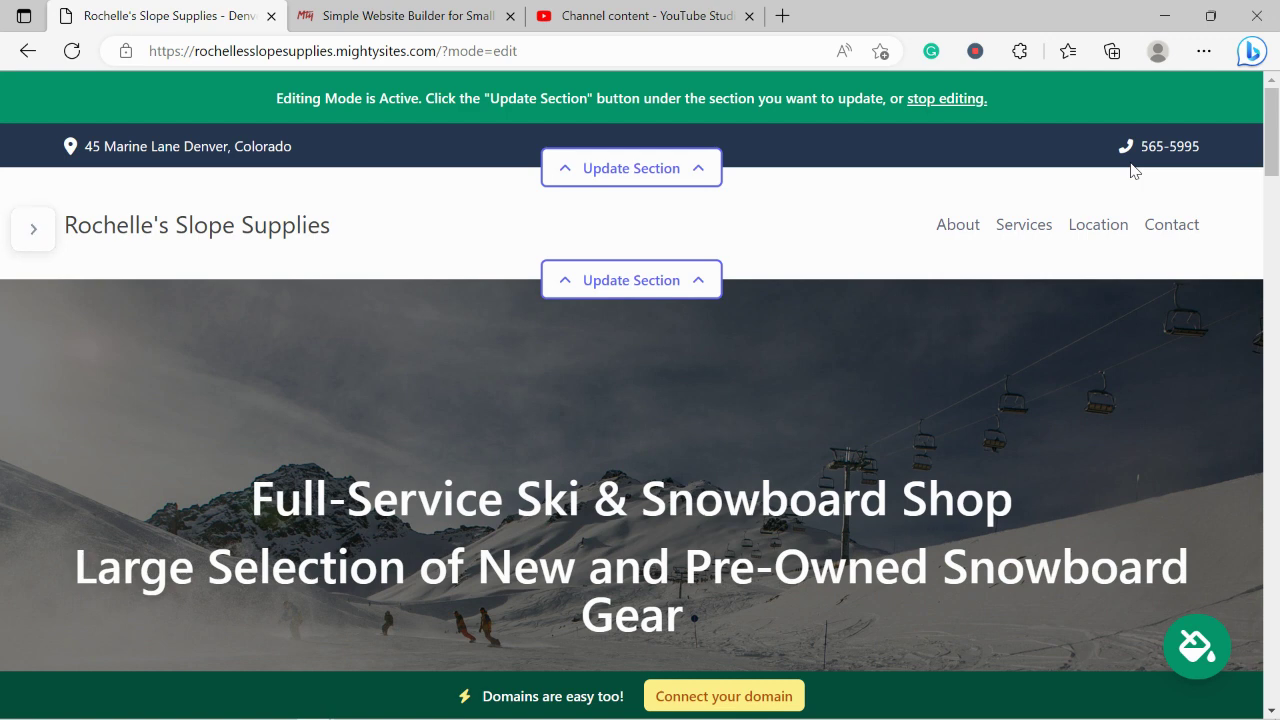
# Scroll to the About Us section and highlight its description paragraphs.
pyautogui.scroll(-5, 1133, 170)
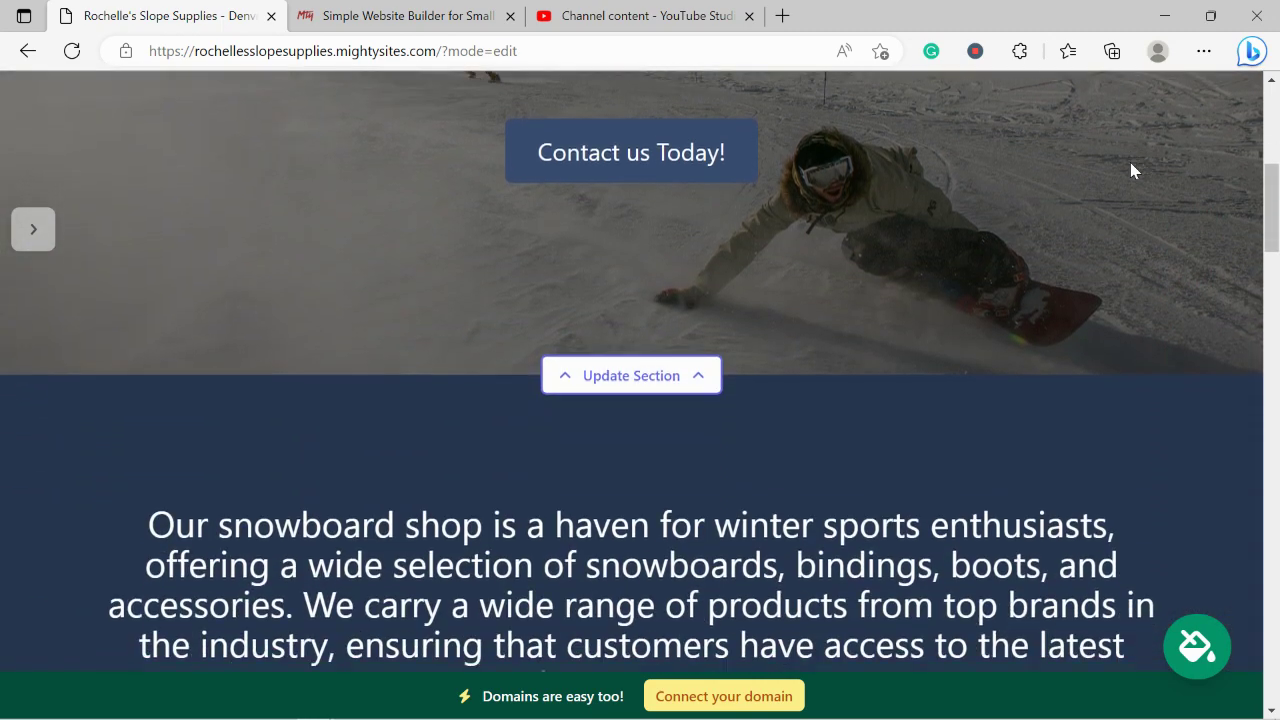
pyautogui.scroll(-5, 1131, 163)
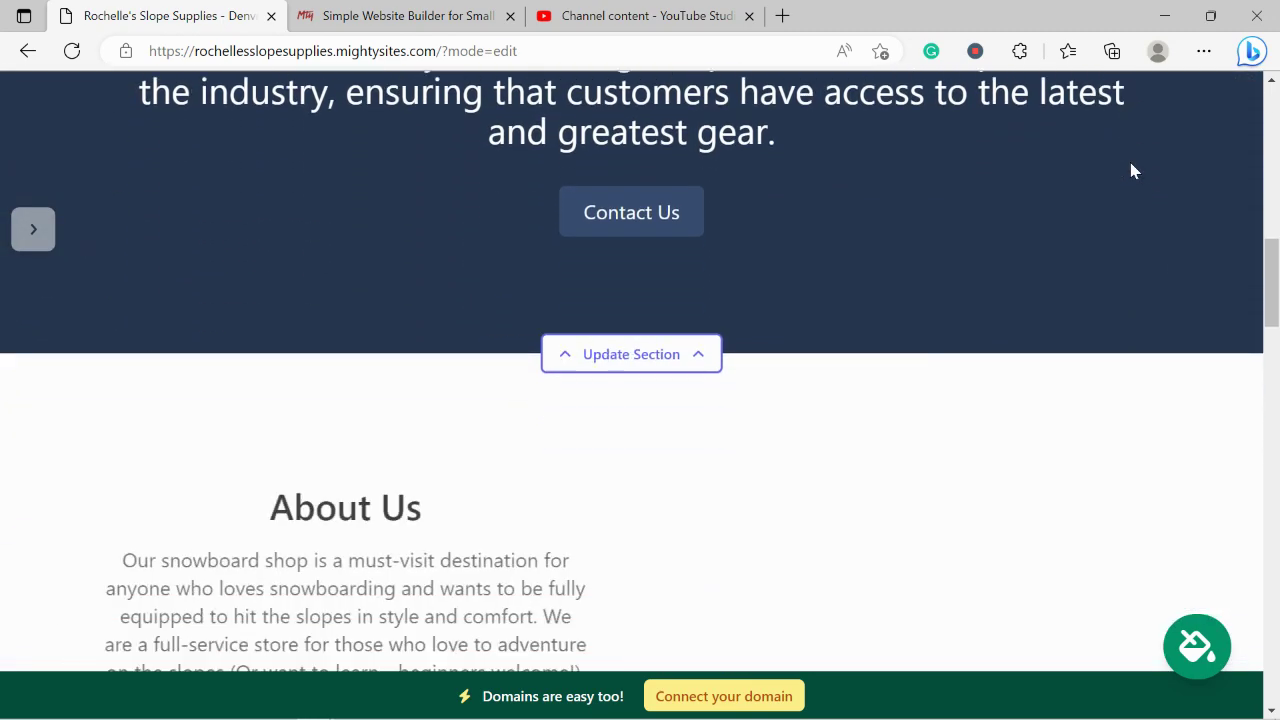
pyautogui.scroll(-4, 1133, 170)
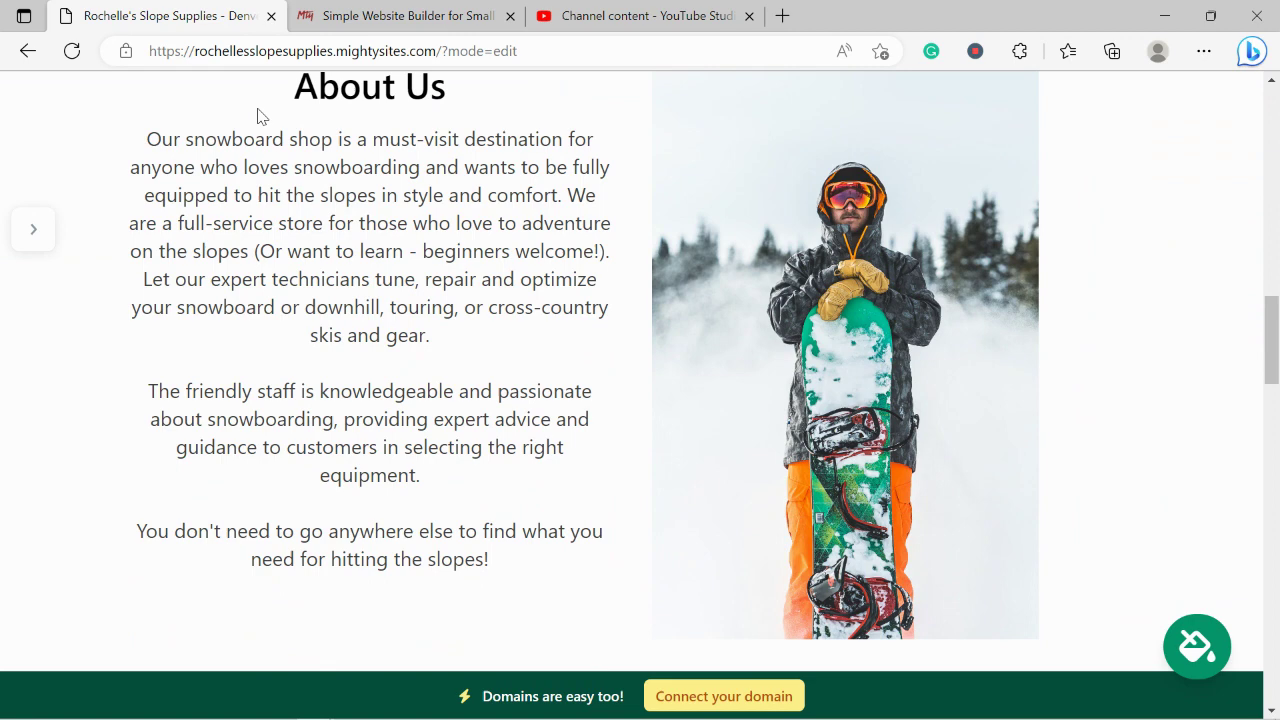
pyautogui.moveTo(257, 115); pyautogui.dragTo(529, 603)
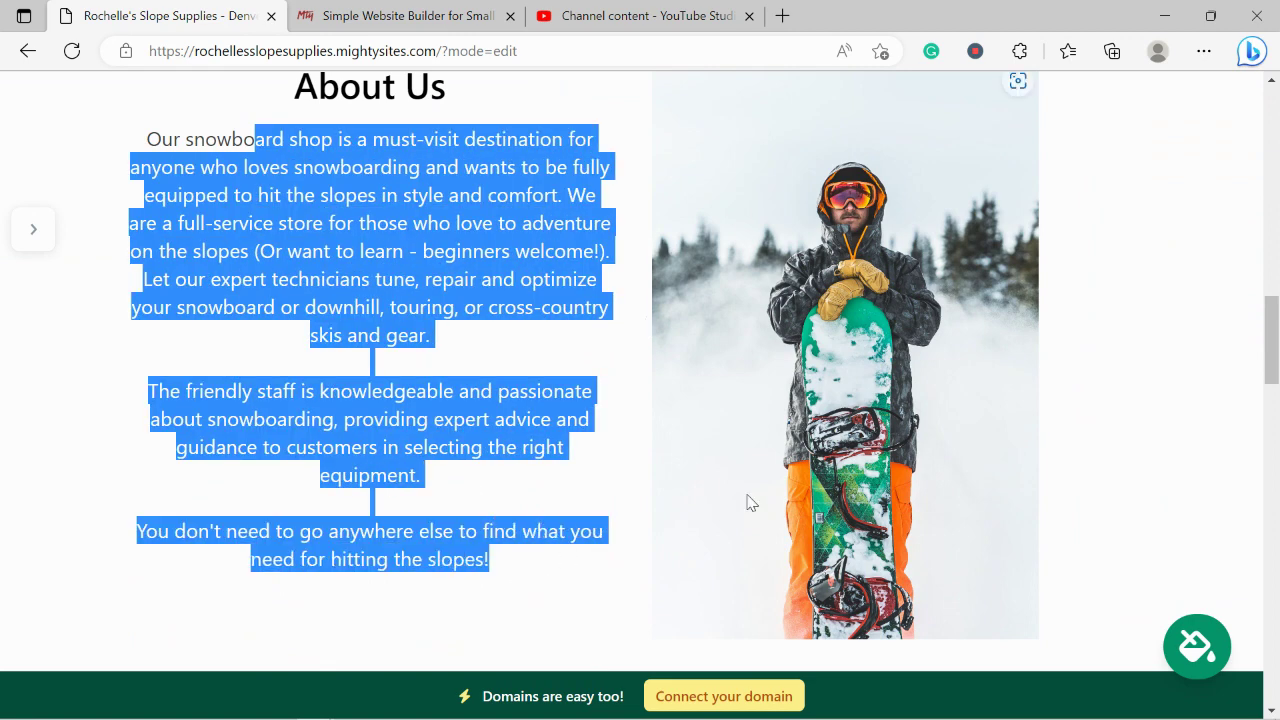
pyautogui.click(1175, 350)
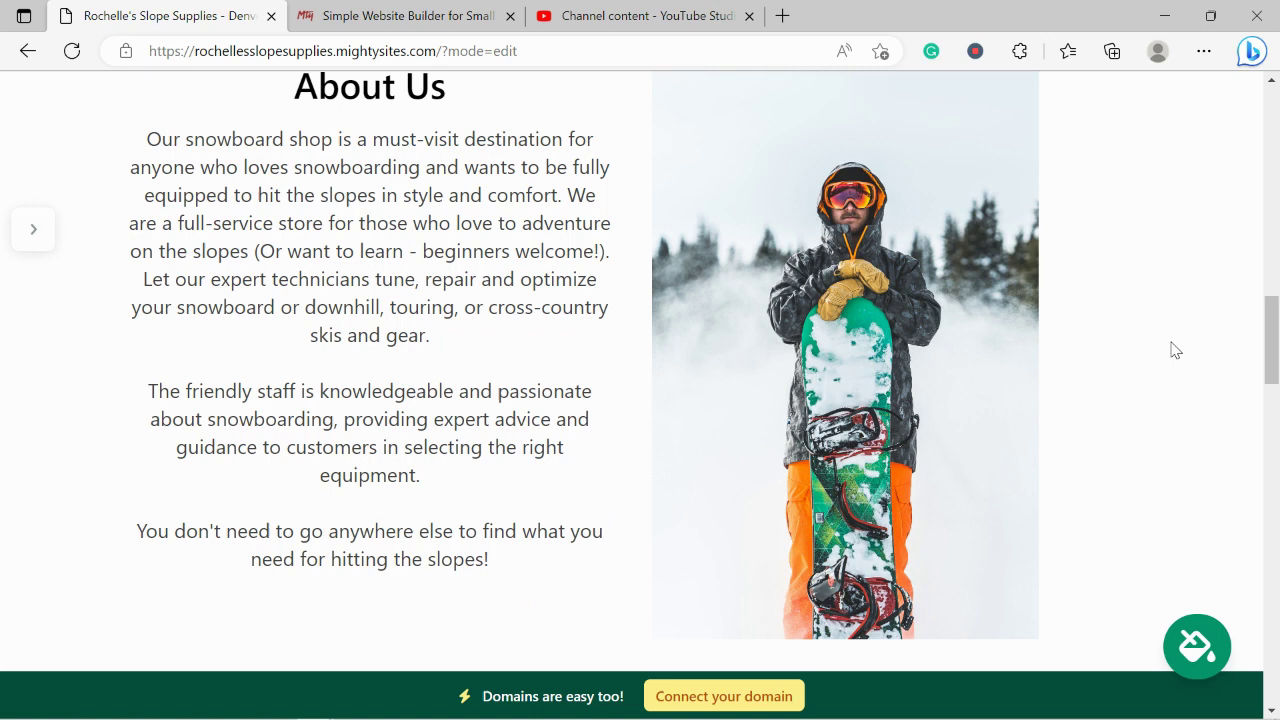
pyautogui.moveTo(543, 563); pyautogui.dragTo(186, 103)
# Scroll down through Services and the address-and-hours section, then back to the top.
pyautogui.scroll(-5, 286, 274)
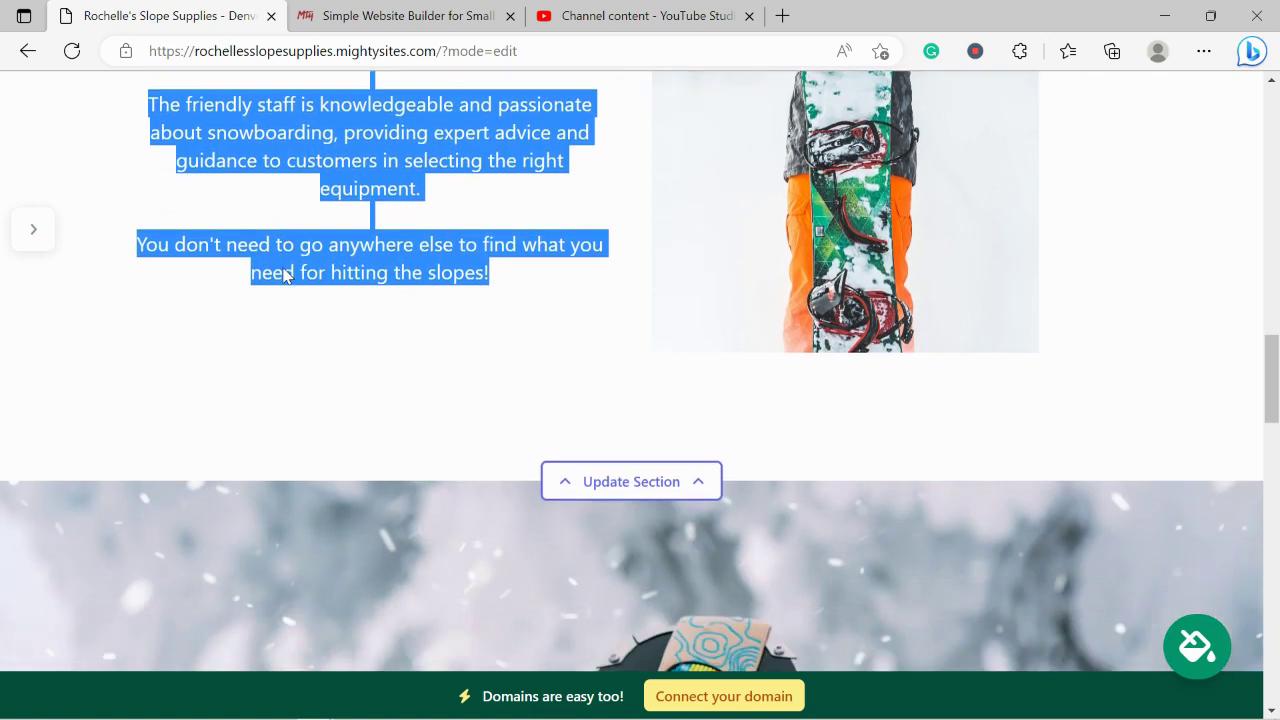
pyautogui.scroll(-5, 283, 276)
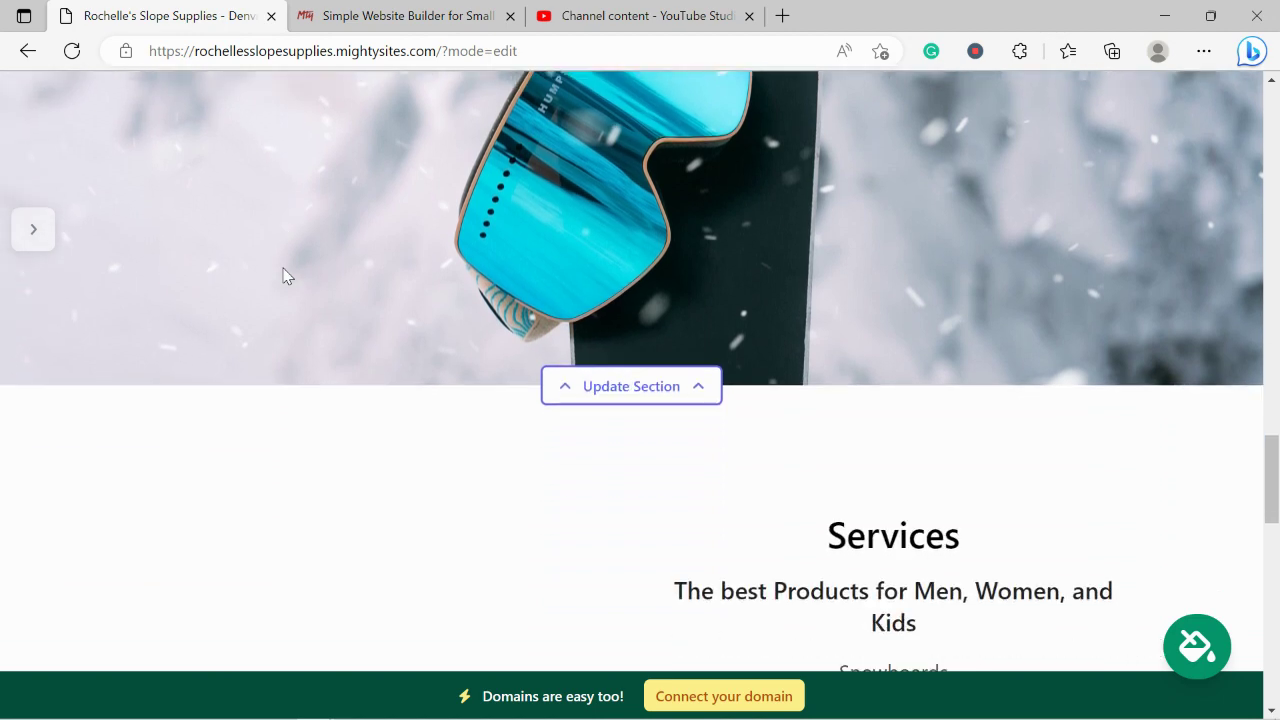
pyautogui.scroll(-4, 283, 276)
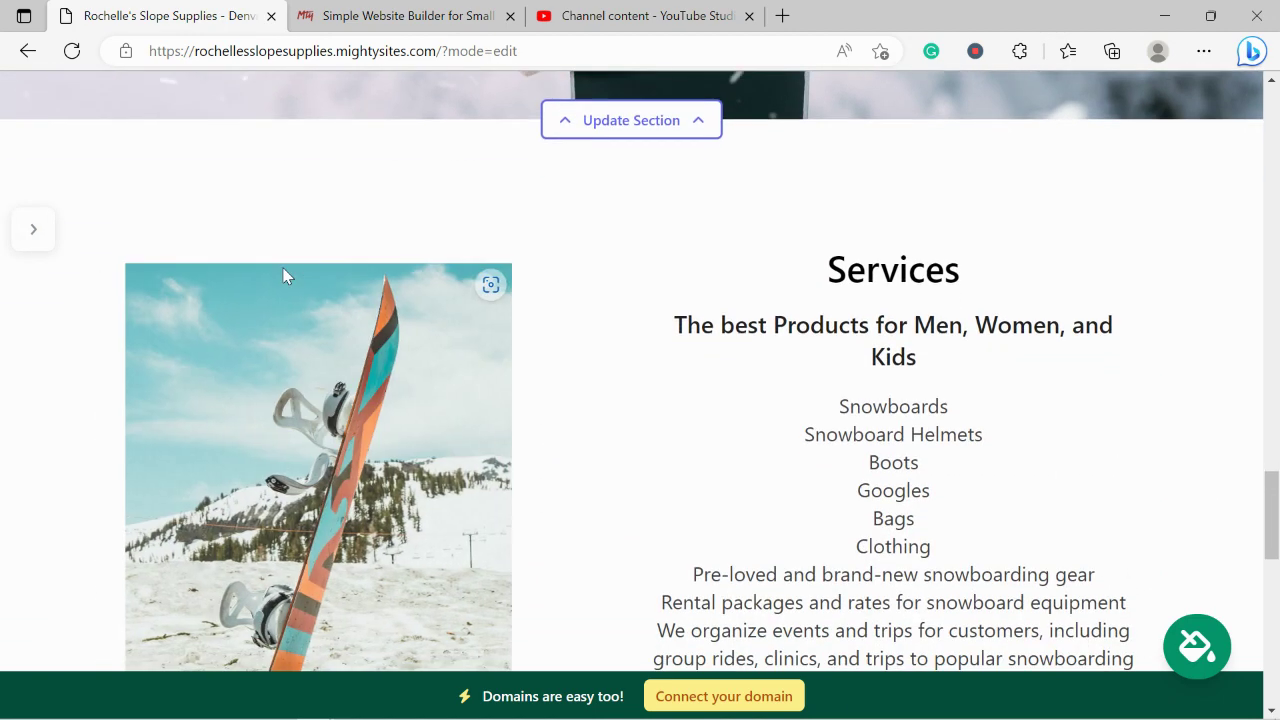
pyautogui.scroll(-1, 283, 276)
pyautogui.scroll(1, 283, 276)
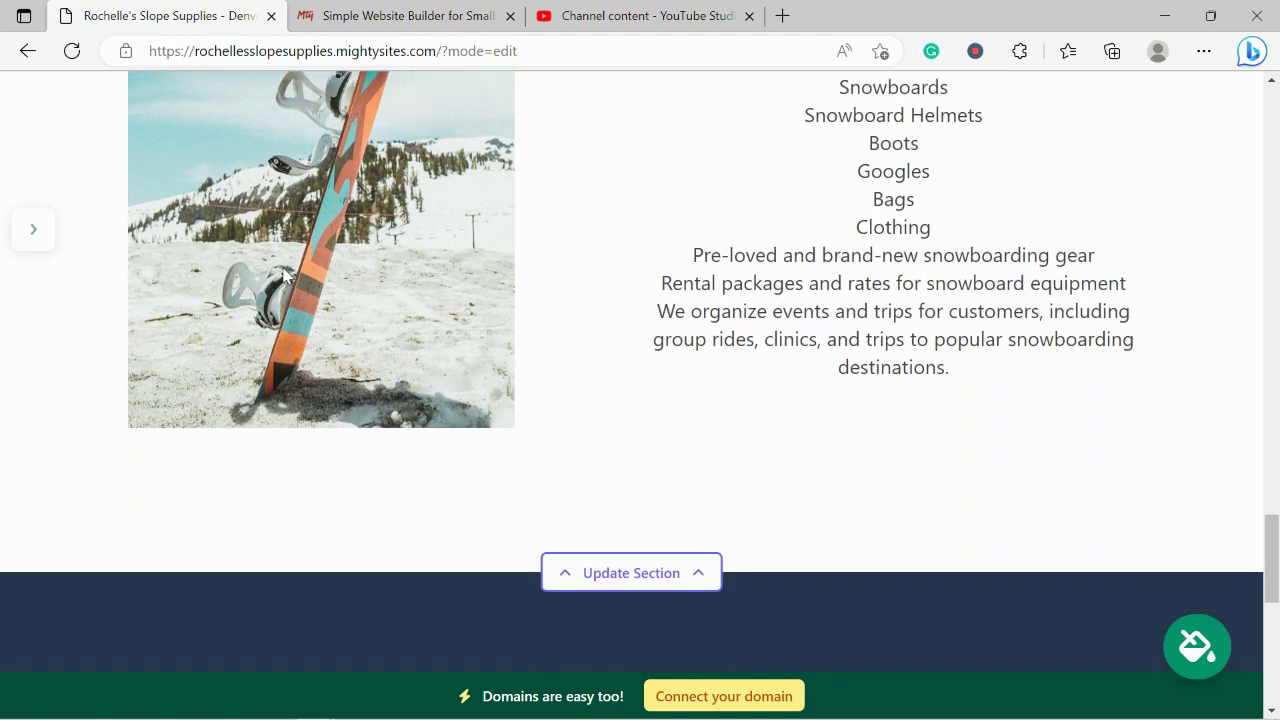
pyautogui.scroll(-6, 284, 276)
pyautogui.scroll(2, 284, 276)
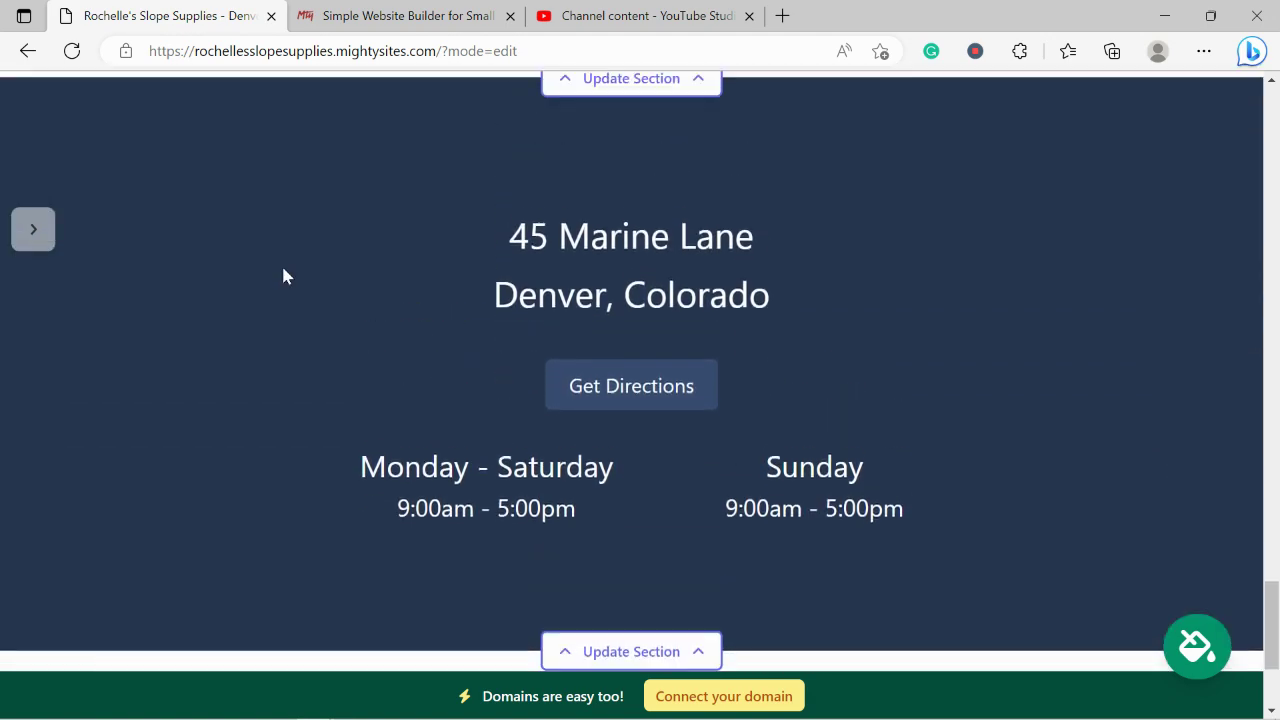
pyautogui.scroll(10, 281, 263)
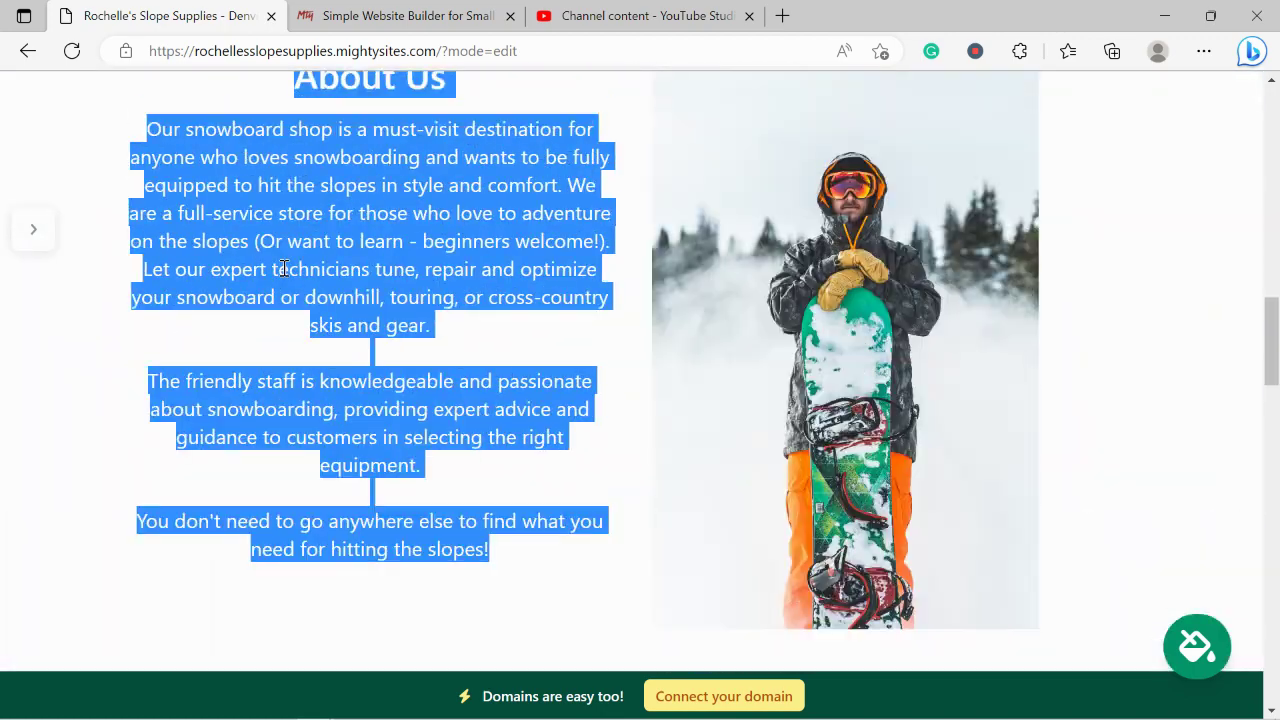
pyautogui.scroll(10, 284, 270)
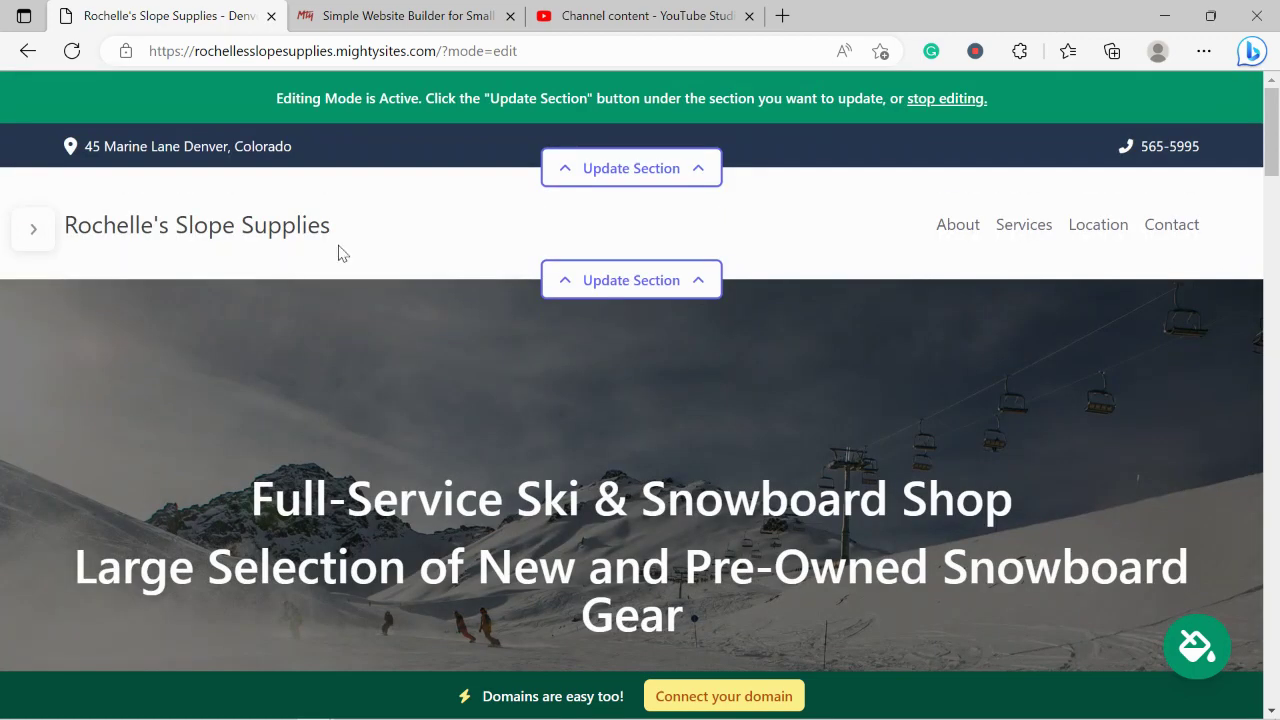
# Enable 'Show email on site' in the top bar's location settings, save, and close.
pyautogui.click(649, 162)
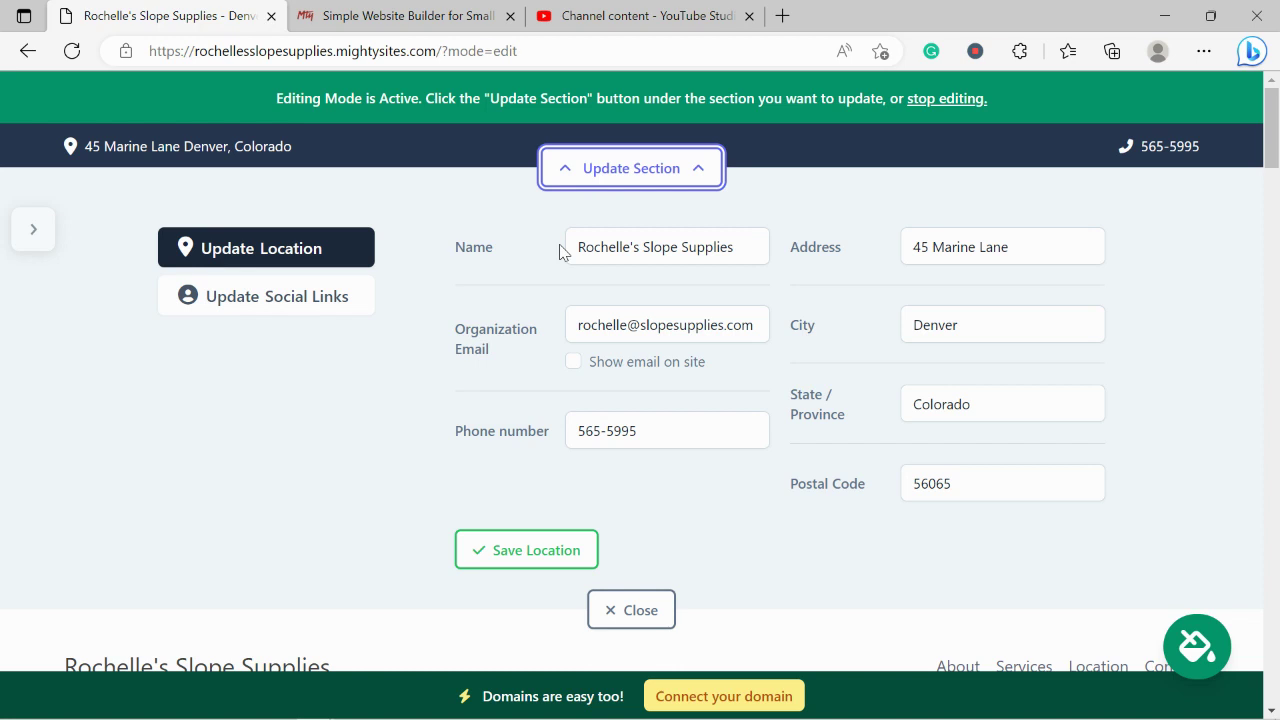
pyautogui.click(573, 362)
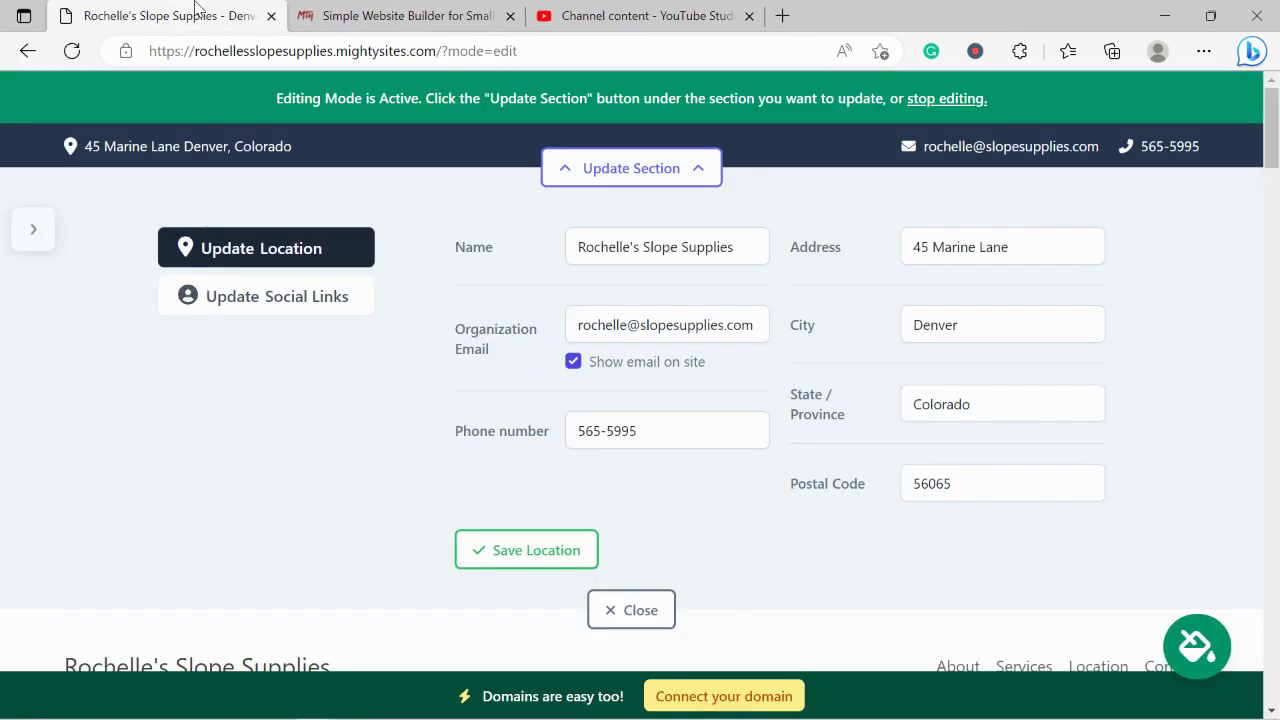
pyautogui.click(546, 558)
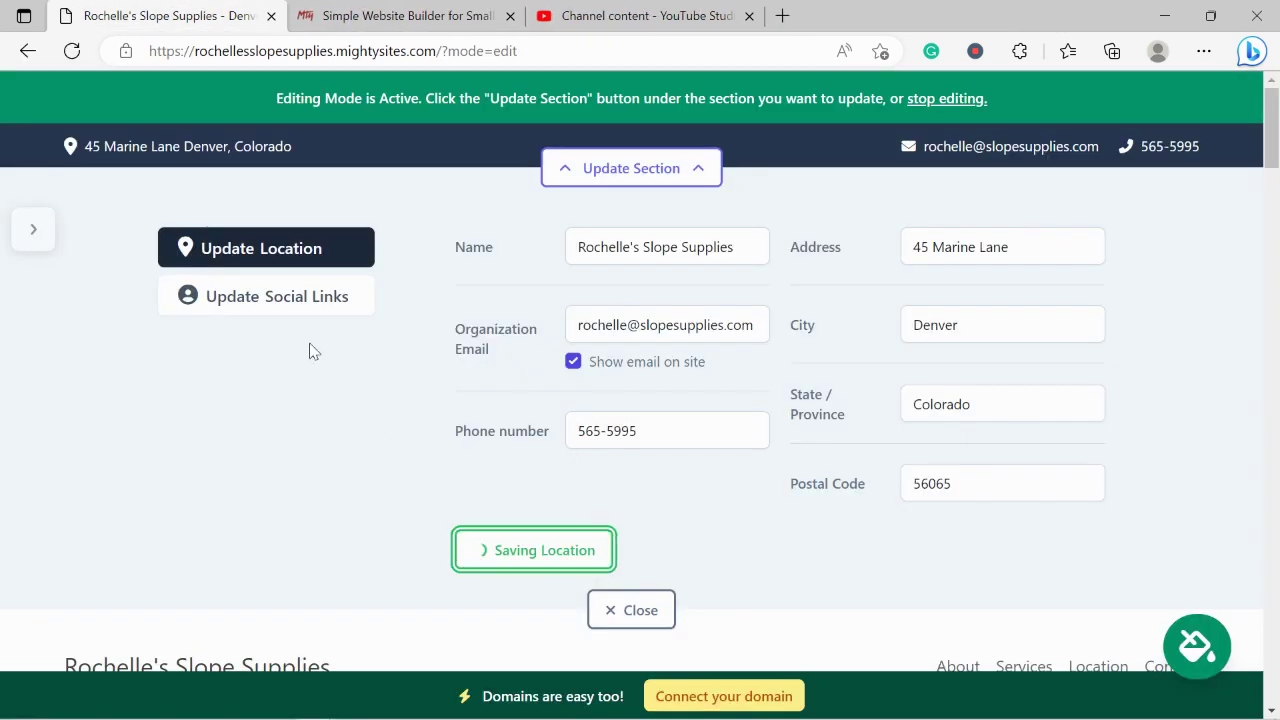
pyautogui.click(298, 292)
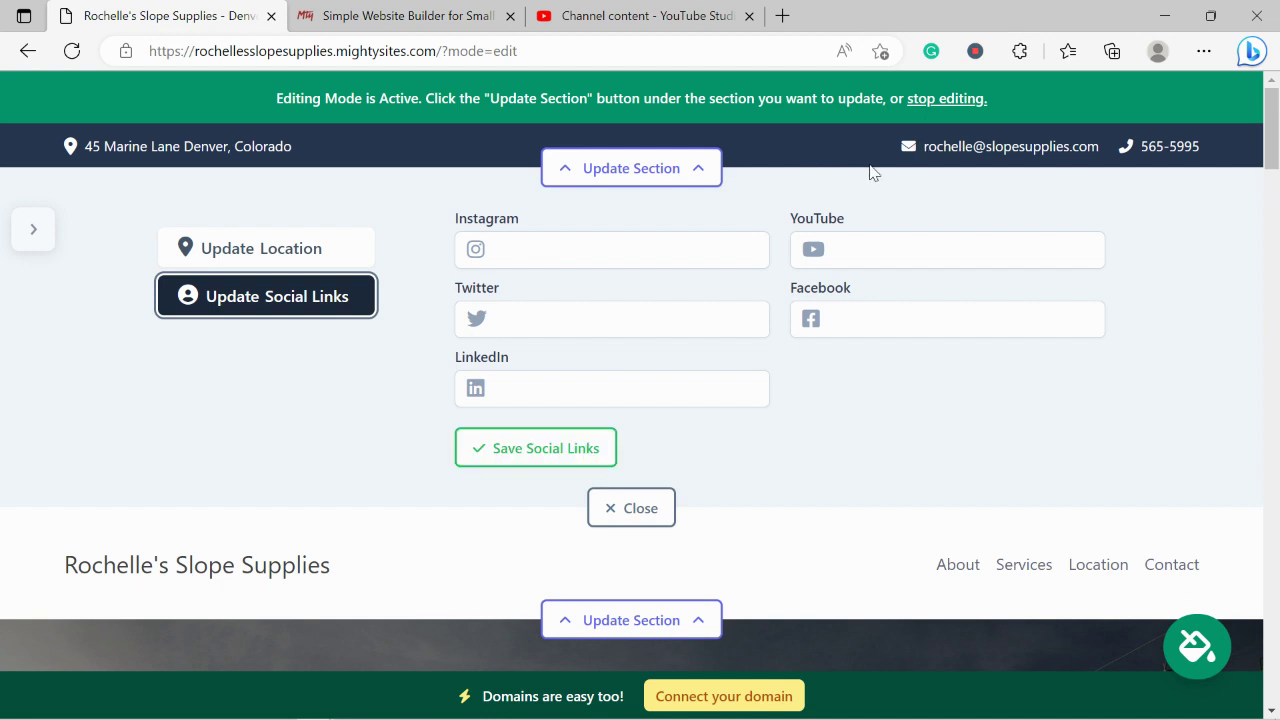
pyautogui.click(617, 506)
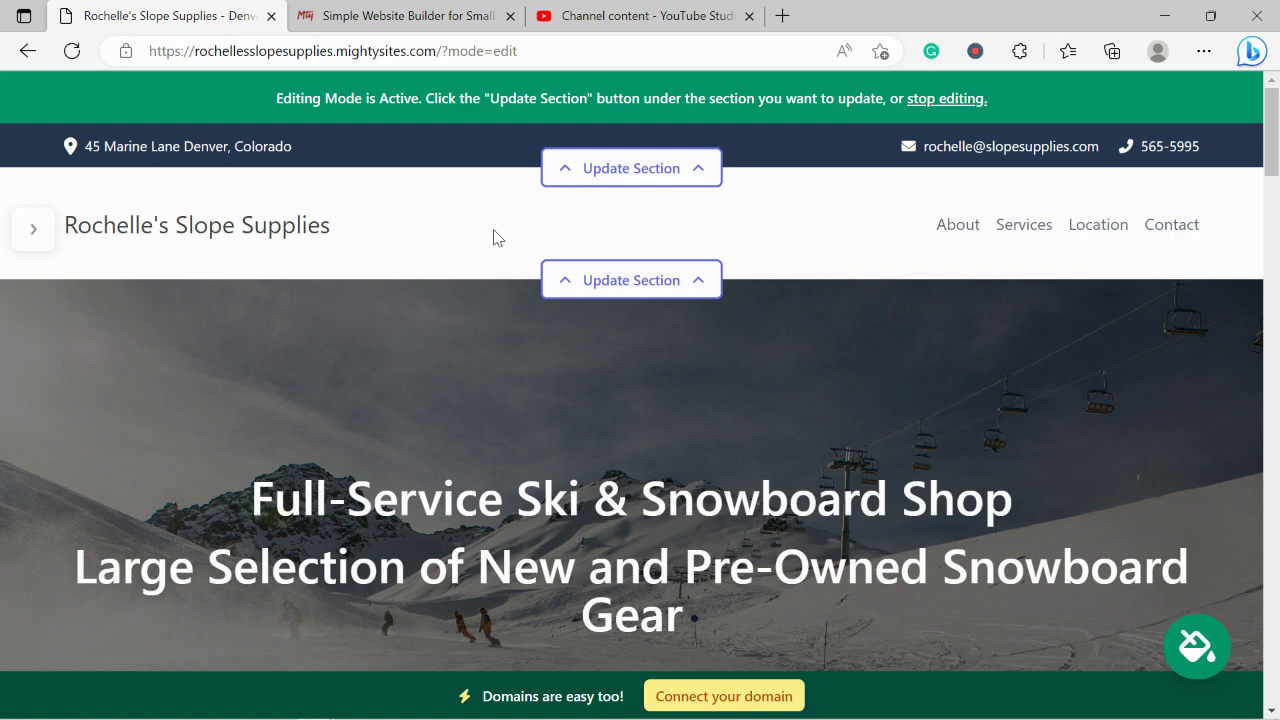
# Upload the Mighty Sites logo file from Pictures as the header logo and open it for editing.
pyautogui.click(633, 282)
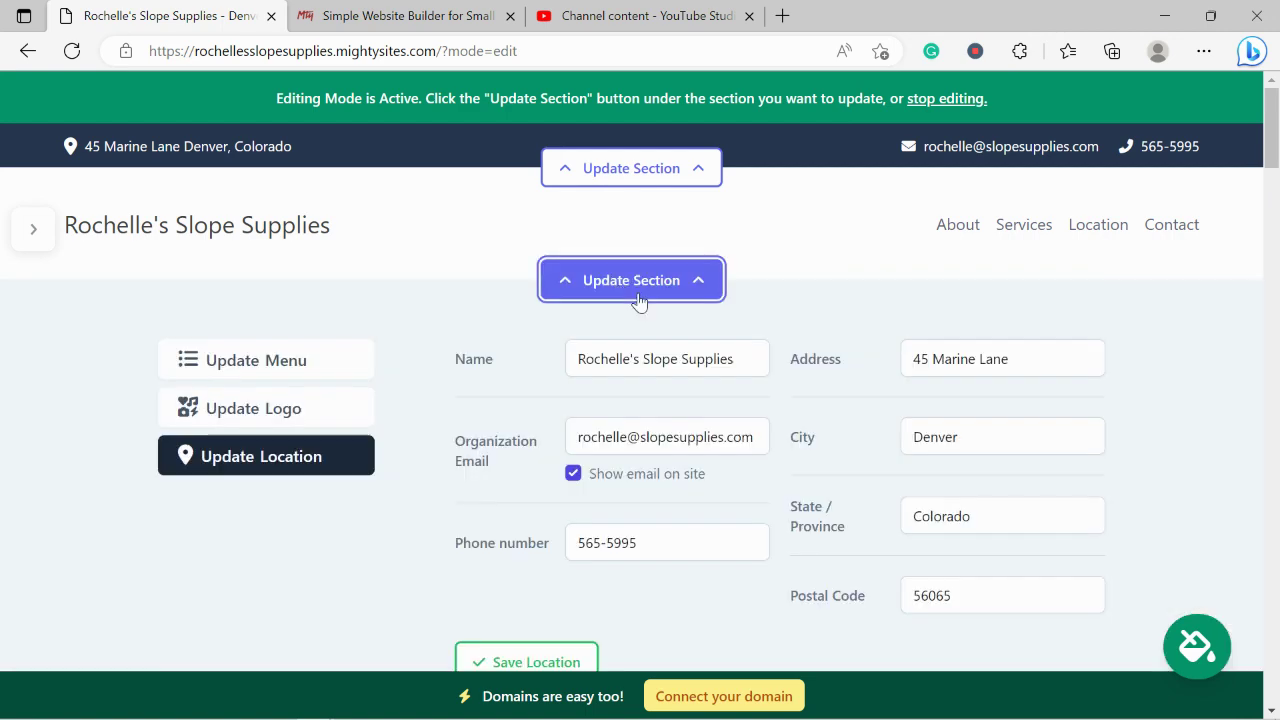
pyautogui.click(314, 409)
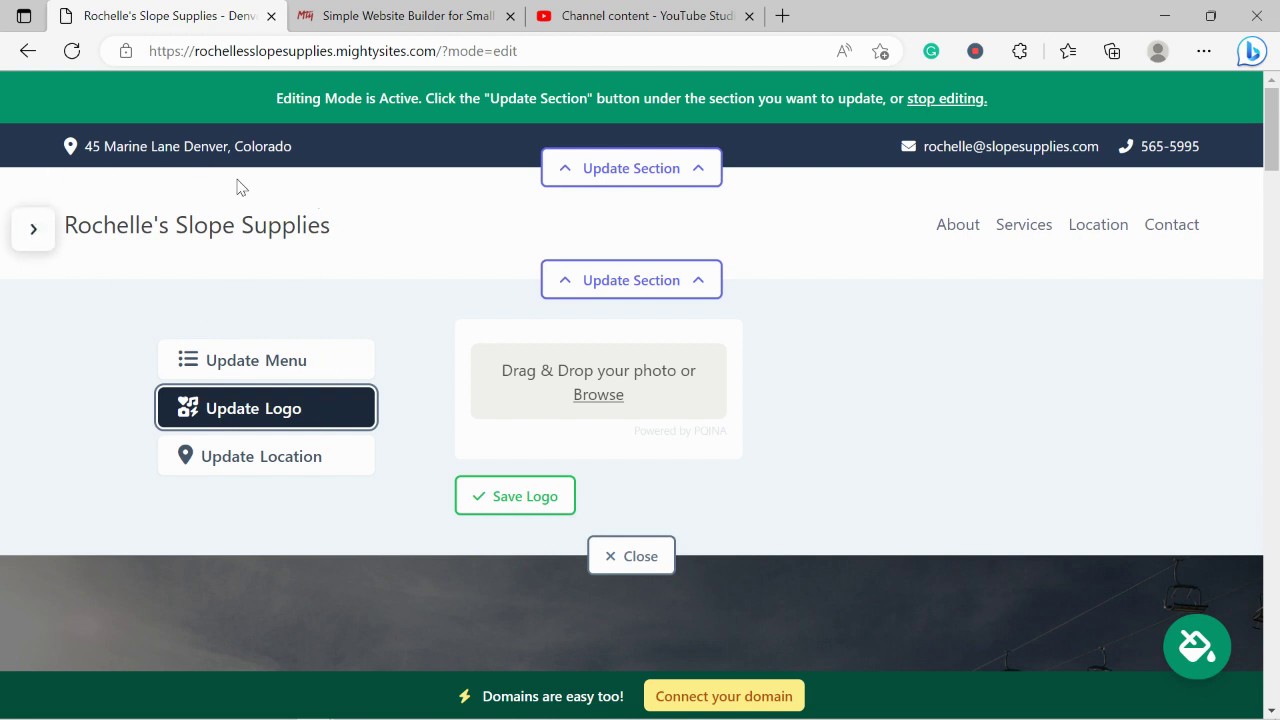
pyautogui.click(597, 400)
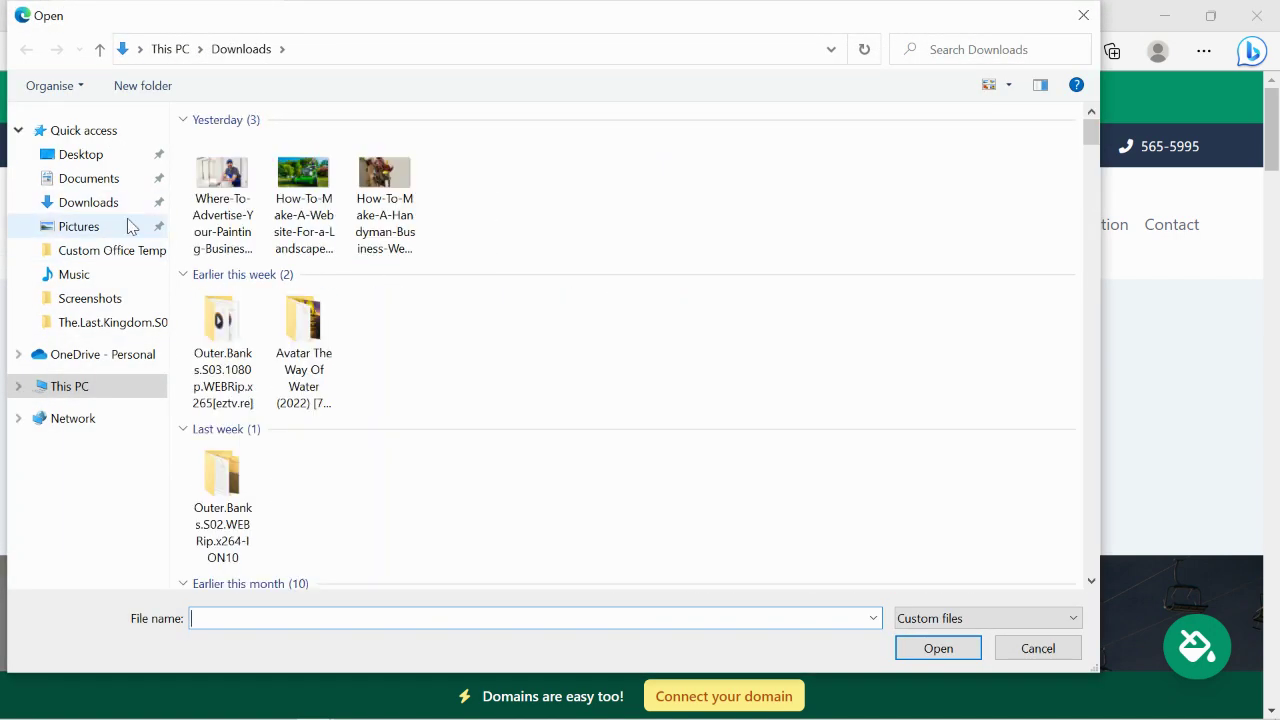
pyautogui.click(78, 226)
pyautogui.click(582, 170)
pyautogui.doubleClick(590, 167)
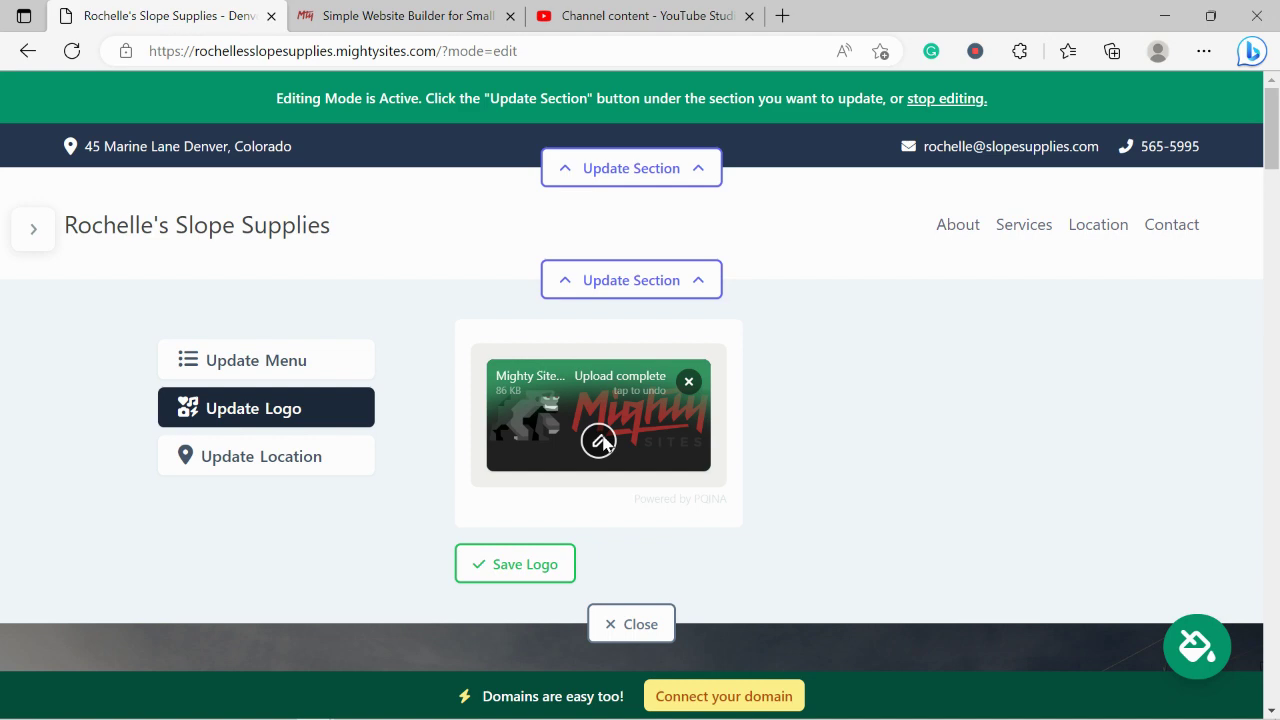
pyautogui.click(600, 441)
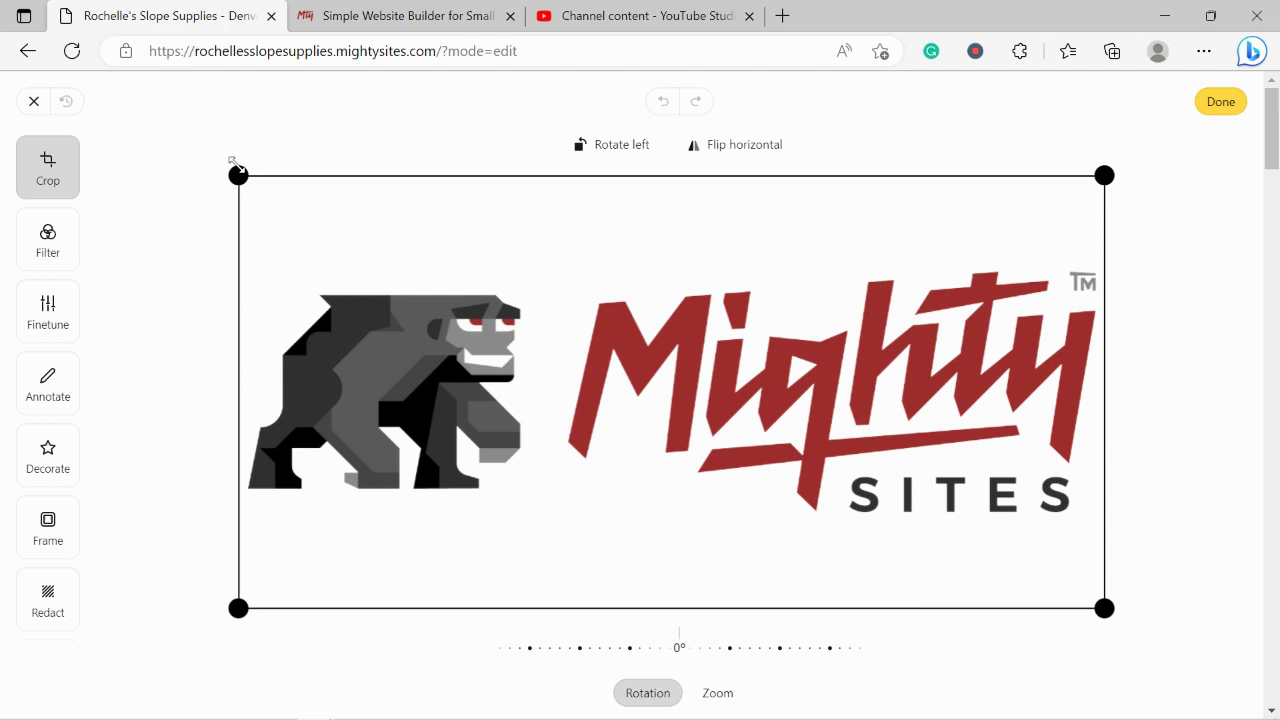
# Crop away the empty margins above and below the logo, then apply with Done.
pyautogui.moveTo(232, 163); pyautogui.dragTo(234, 247)
pyautogui.moveTo(236, 608); pyautogui.dragTo(223, 534)
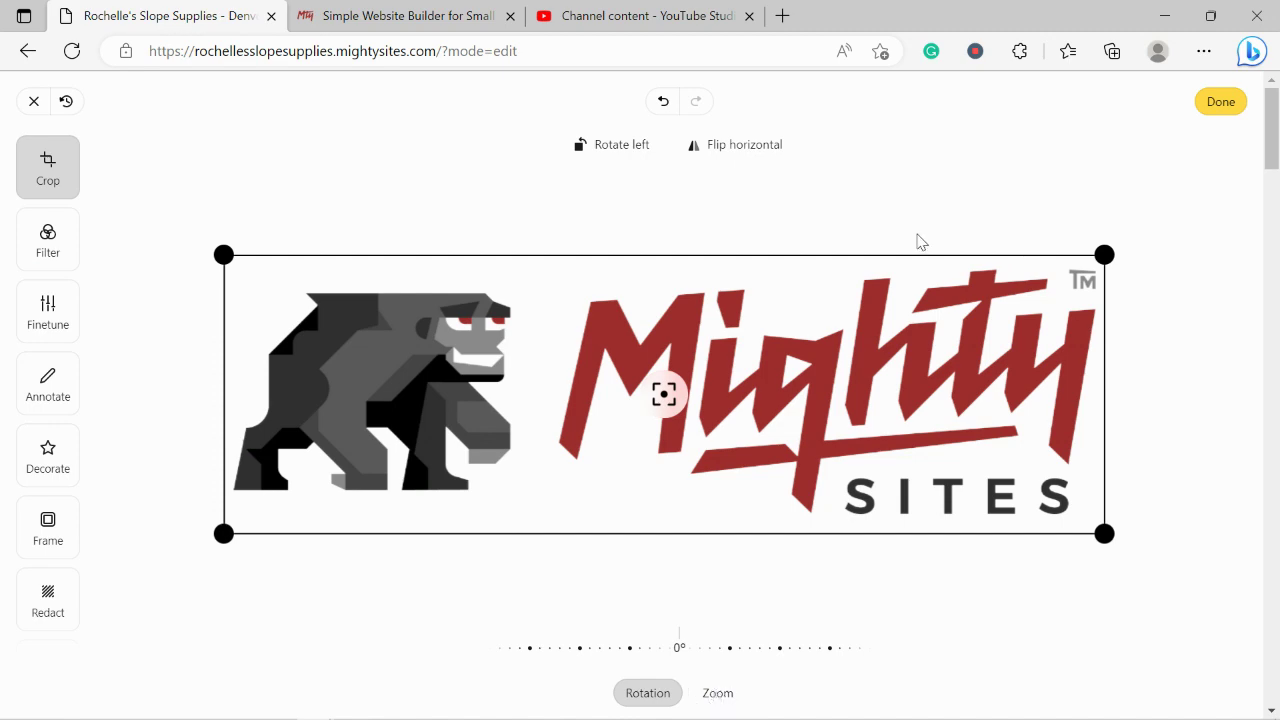
pyautogui.click(1224, 108)
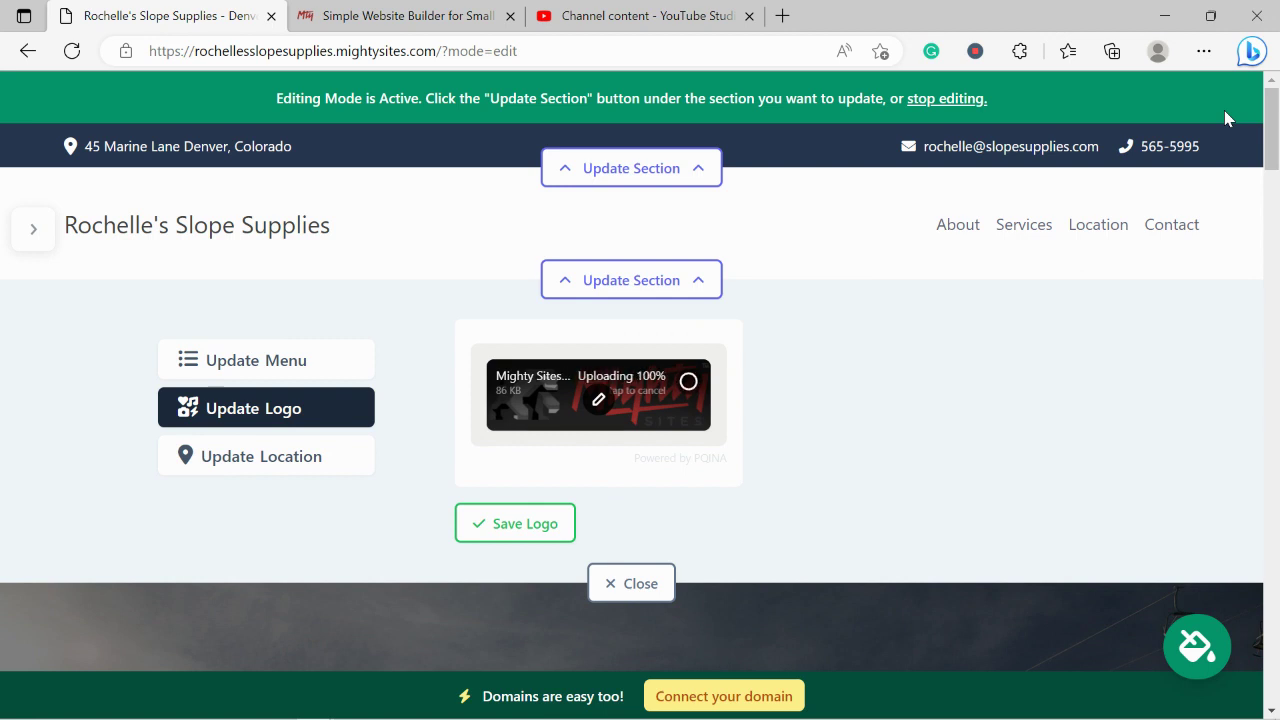
# Save the new logo into the header, close the logo panel, and scroll to the description section.
pyautogui.click(526, 523)
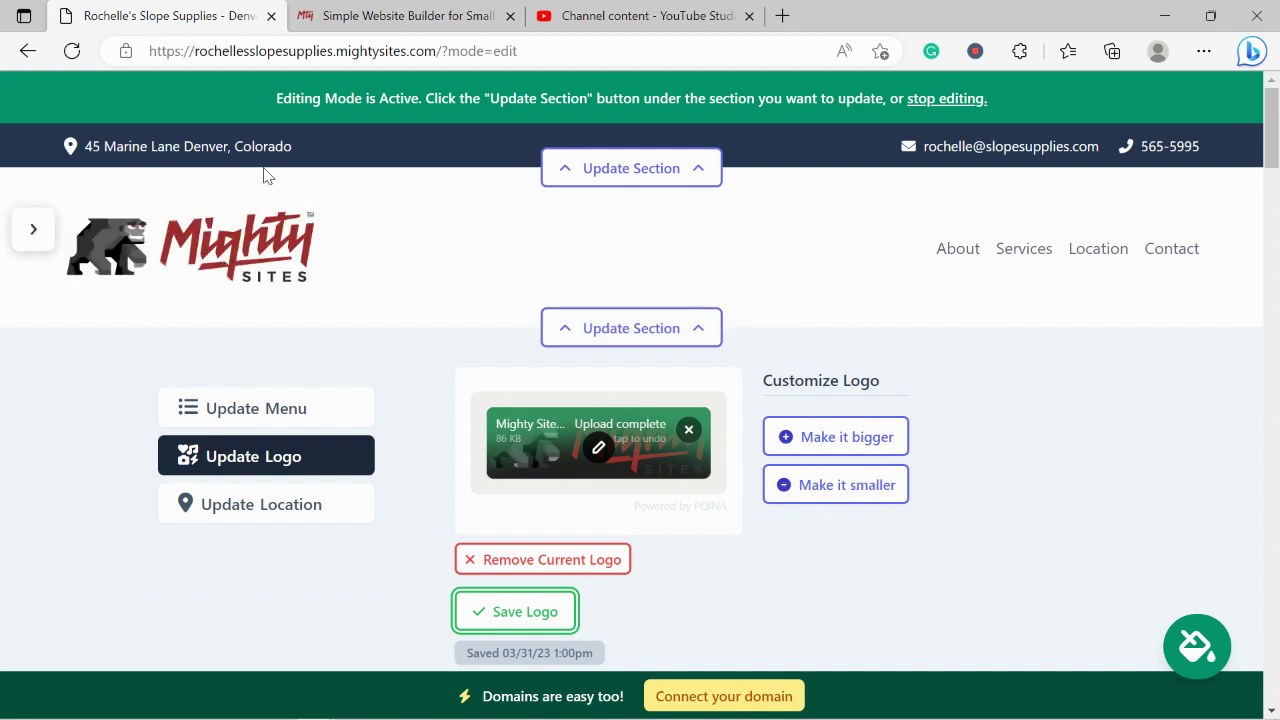
pyautogui.scroll(-2, 86, 266)
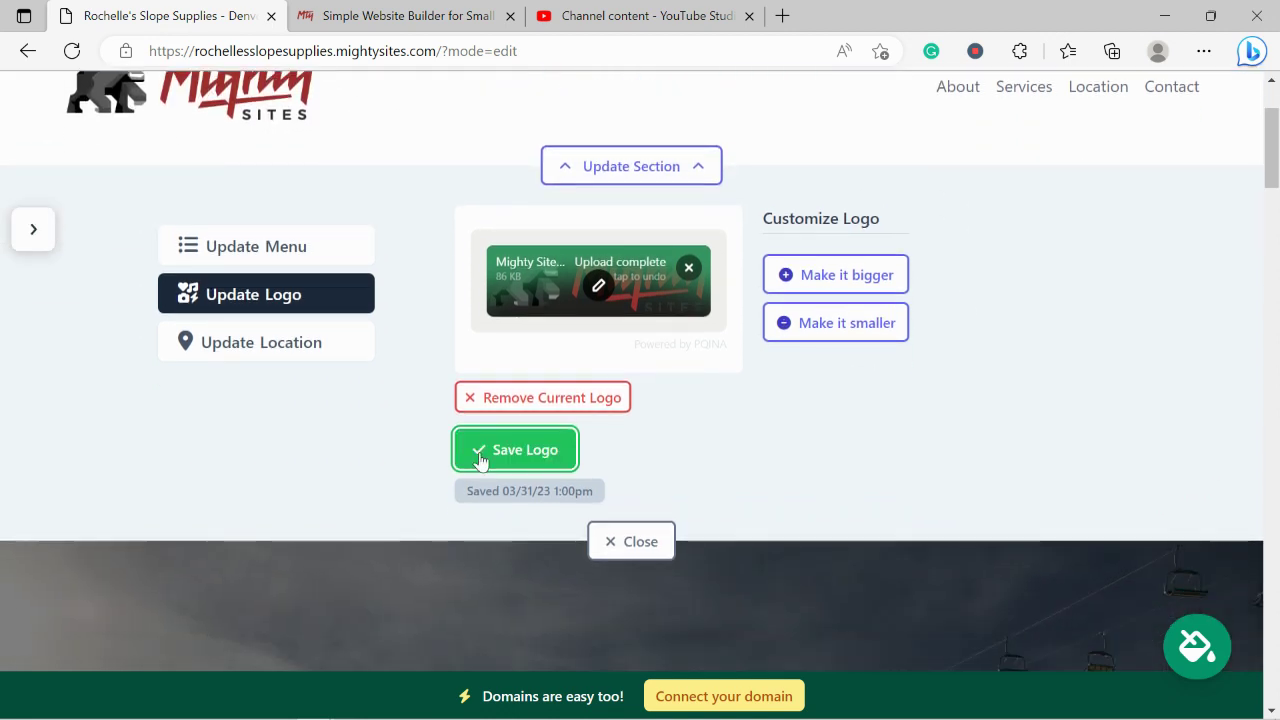
pyautogui.click(632, 543)
pyautogui.scroll(-5, 709, 300)
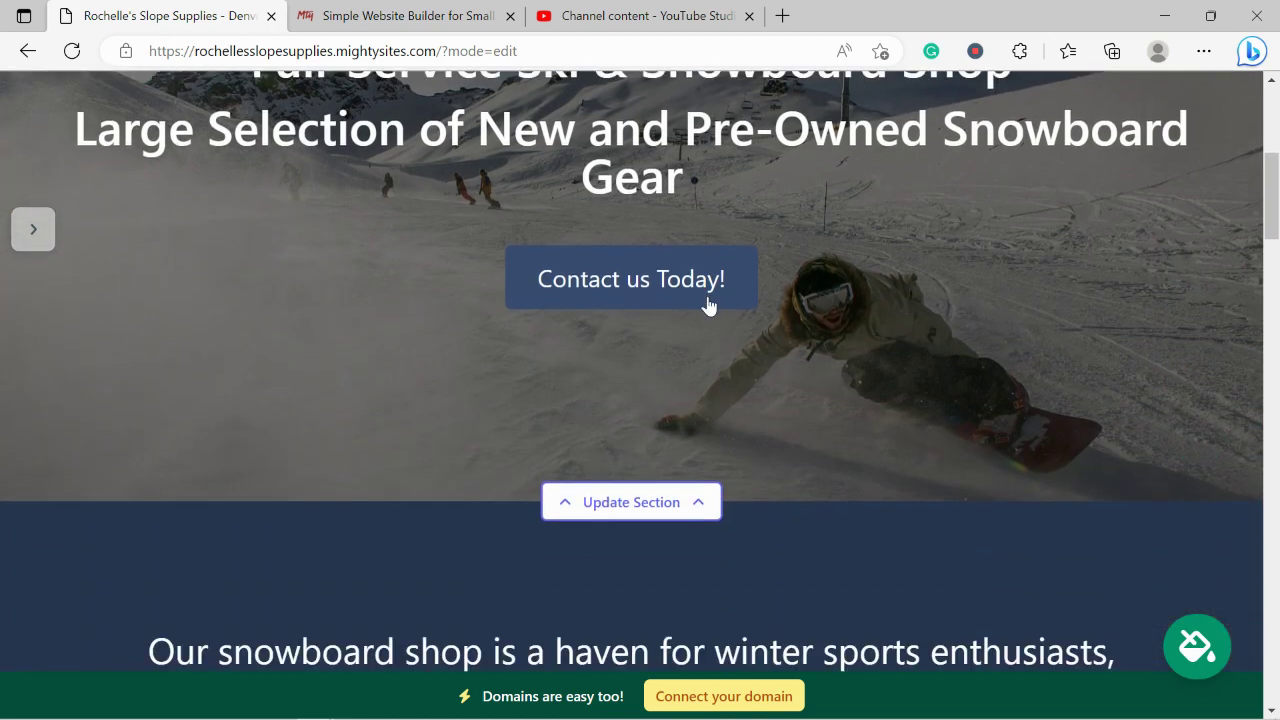
pyautogui.scroll(-1, 708, 304)
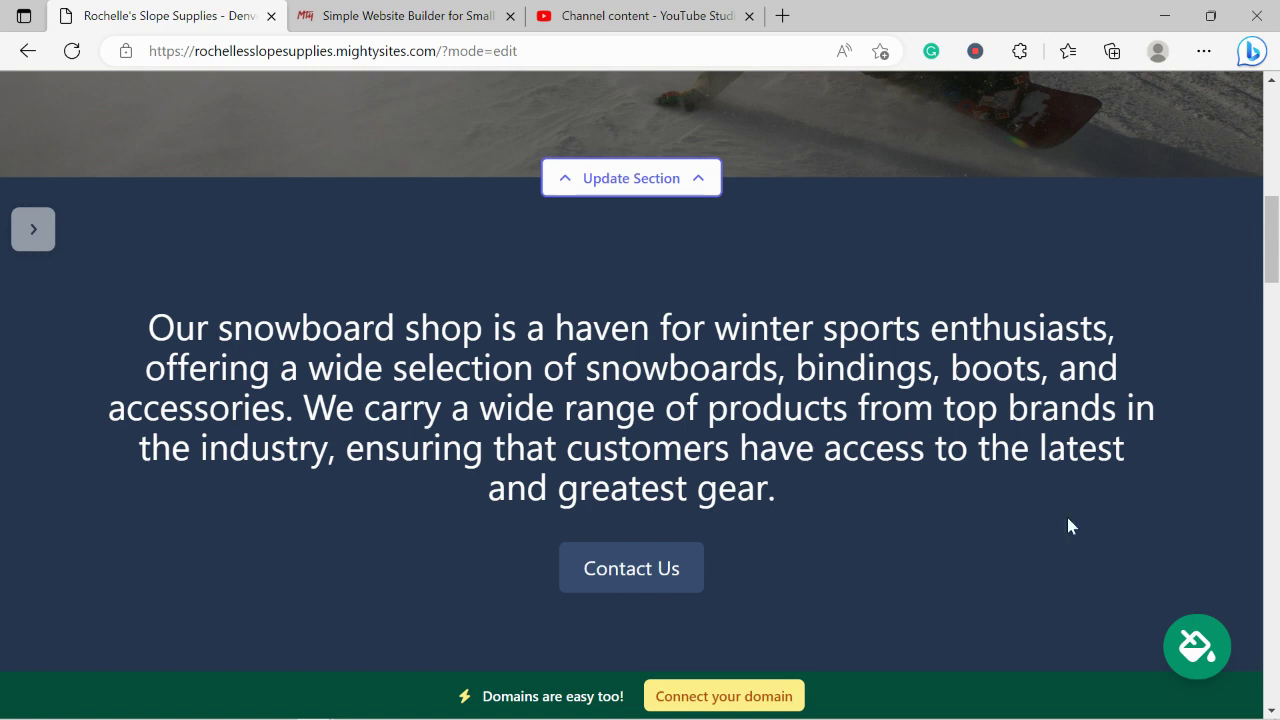
# Apply the blue swatch from the theme panel so the description section turns bright blue.
pyautogui.click(1214, 669)
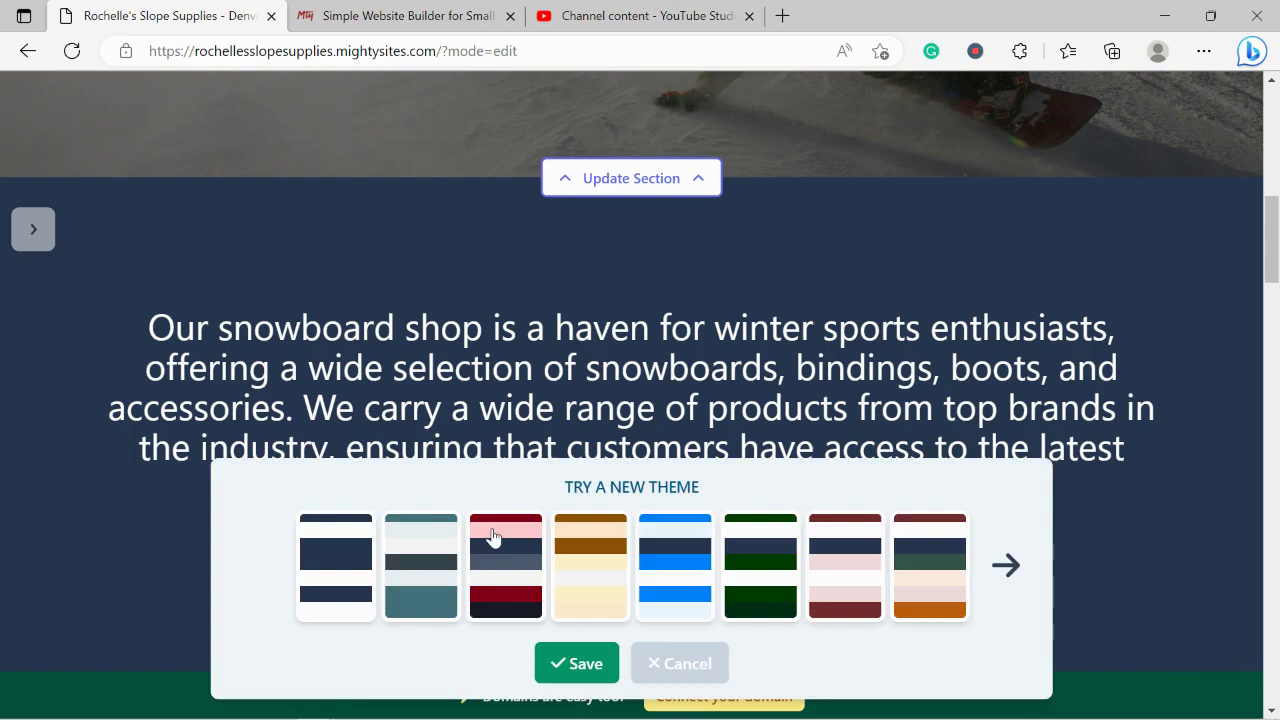
pyautogui.click(665, 569)
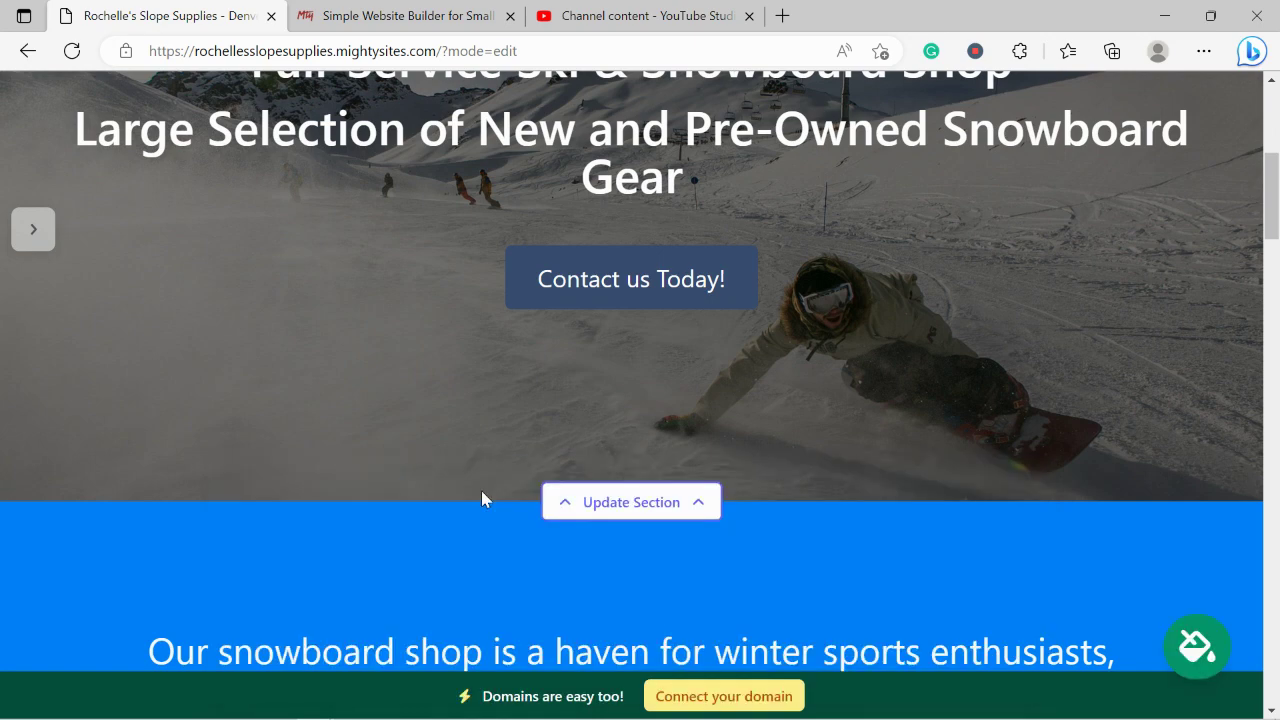
pyautogui.scroll(-3, 482, 497)
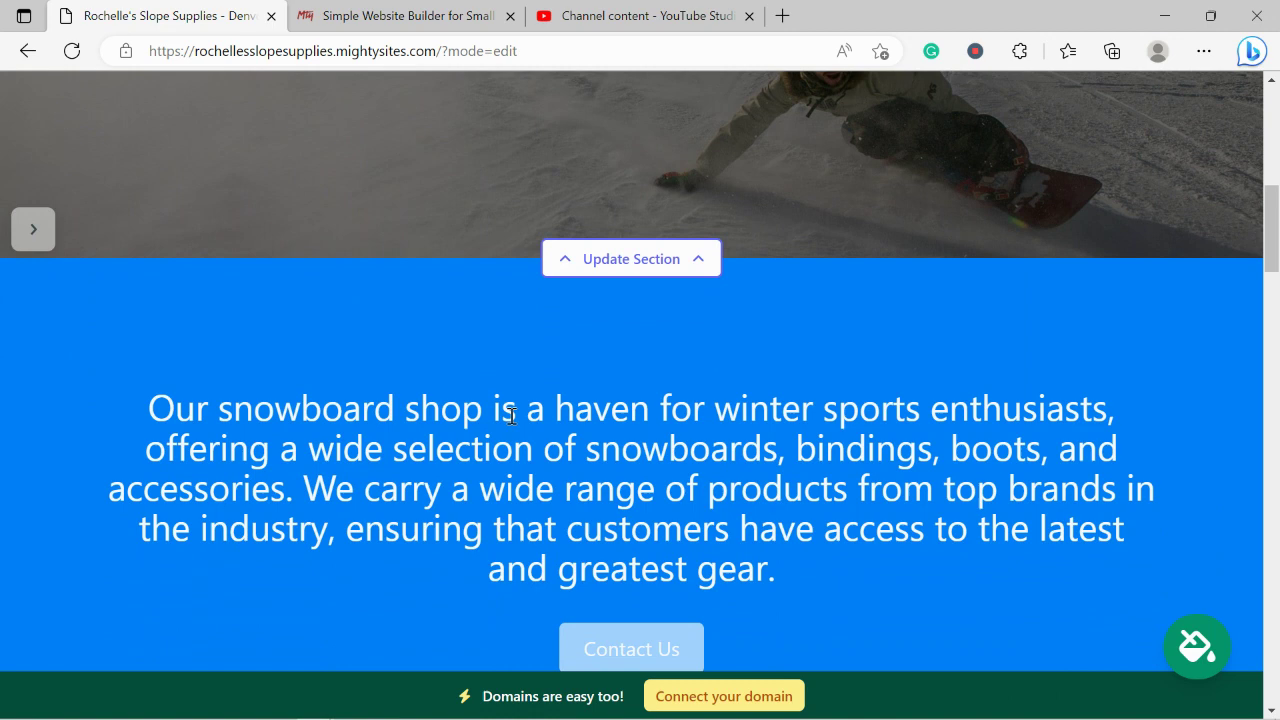
# Open the hero's background image options and search the stock photo library for 'Snowboard'.
pyautogui.click(627, 263)
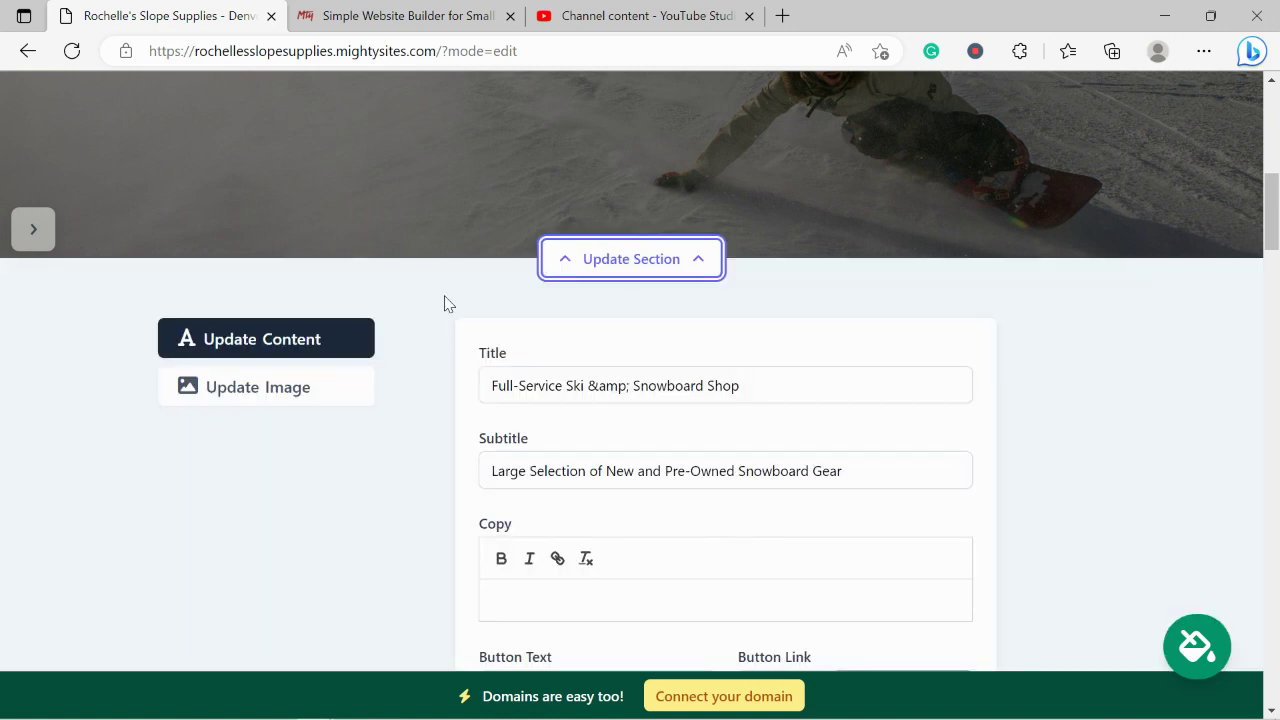
pyautogui.click(318, 389)
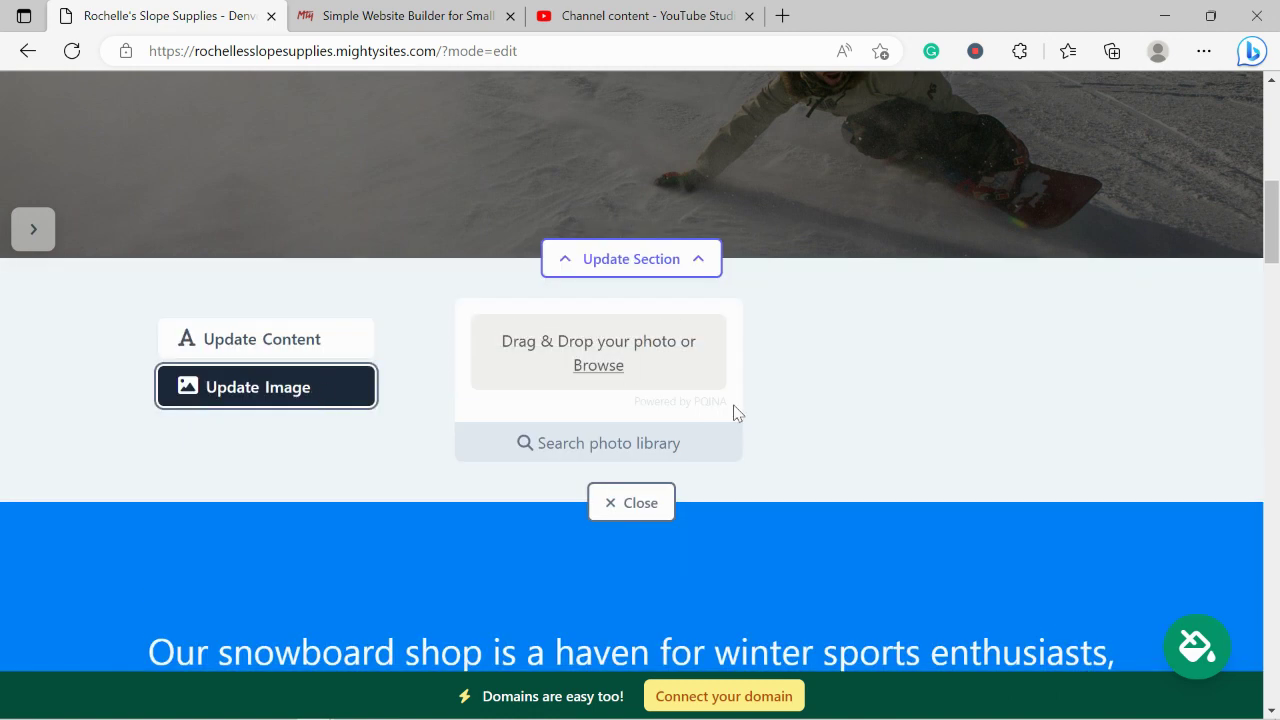
pyautogui.click(623, 444)
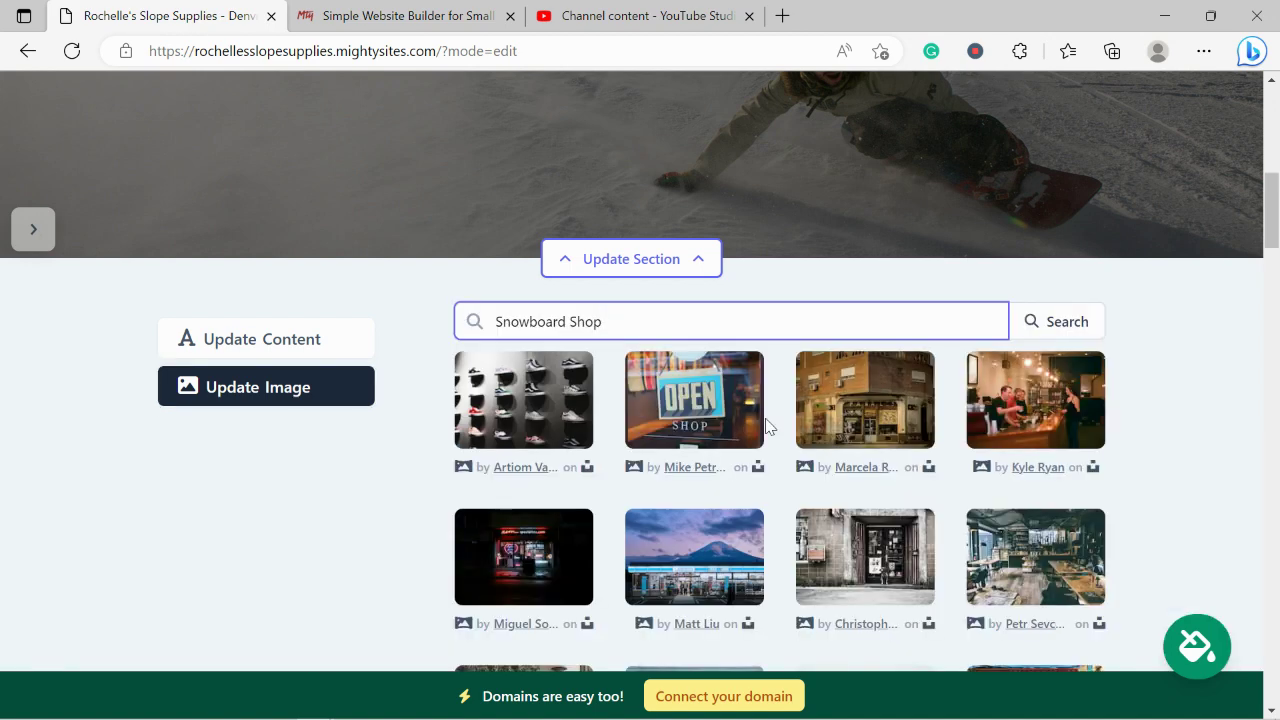
pyautogui.scroll(-3, 1157, 419)
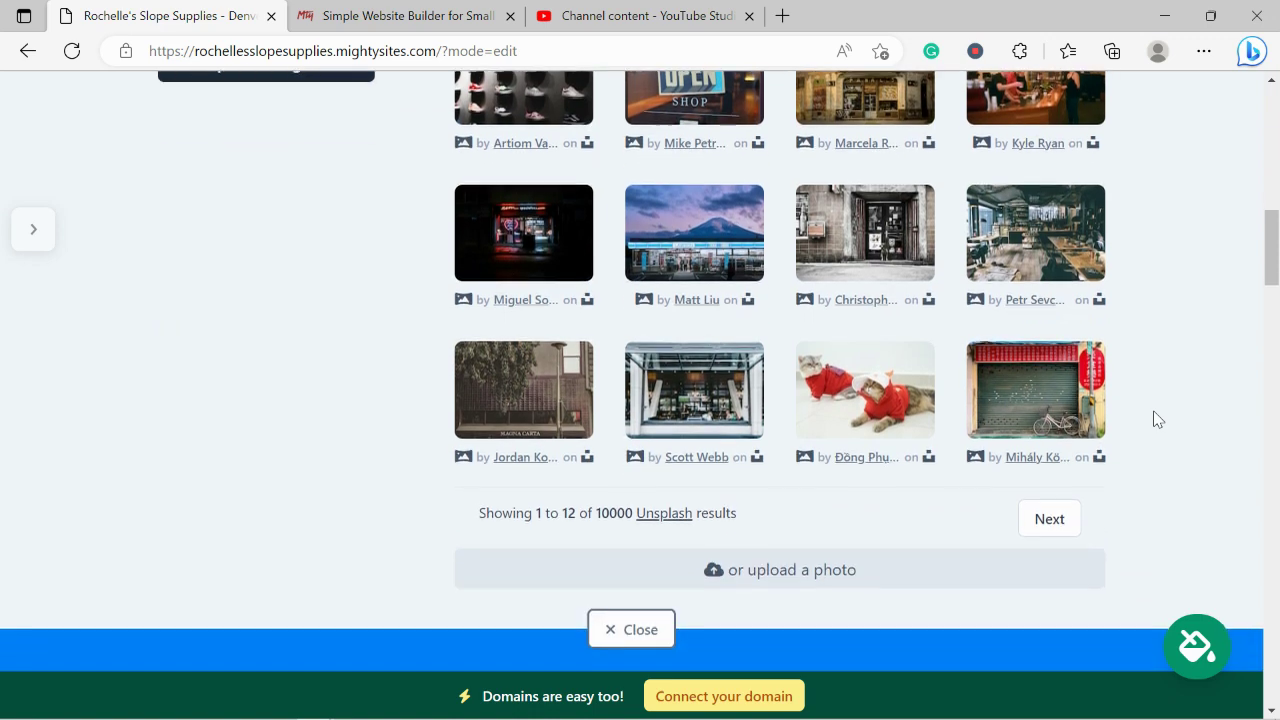
pyautogui.scroll(2, 1157, 419)
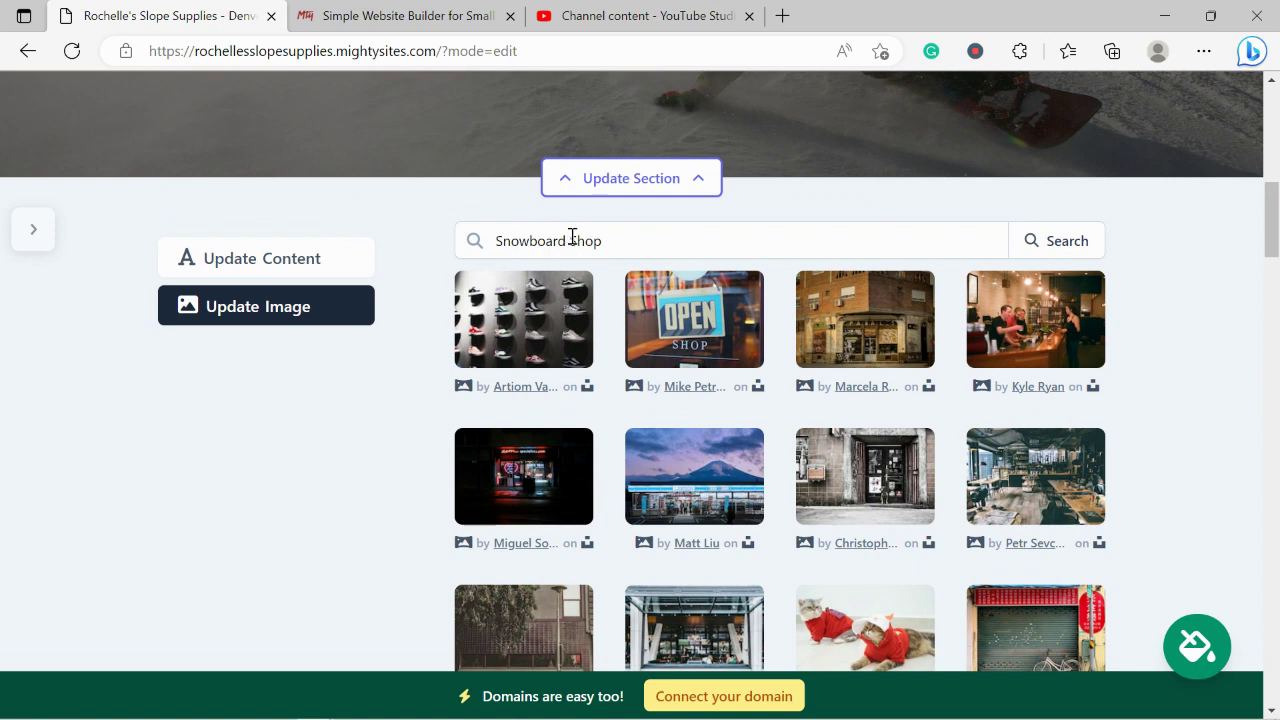
pyautogui.doubleClick(572, 236)
pyautogui.press('BackSpace')
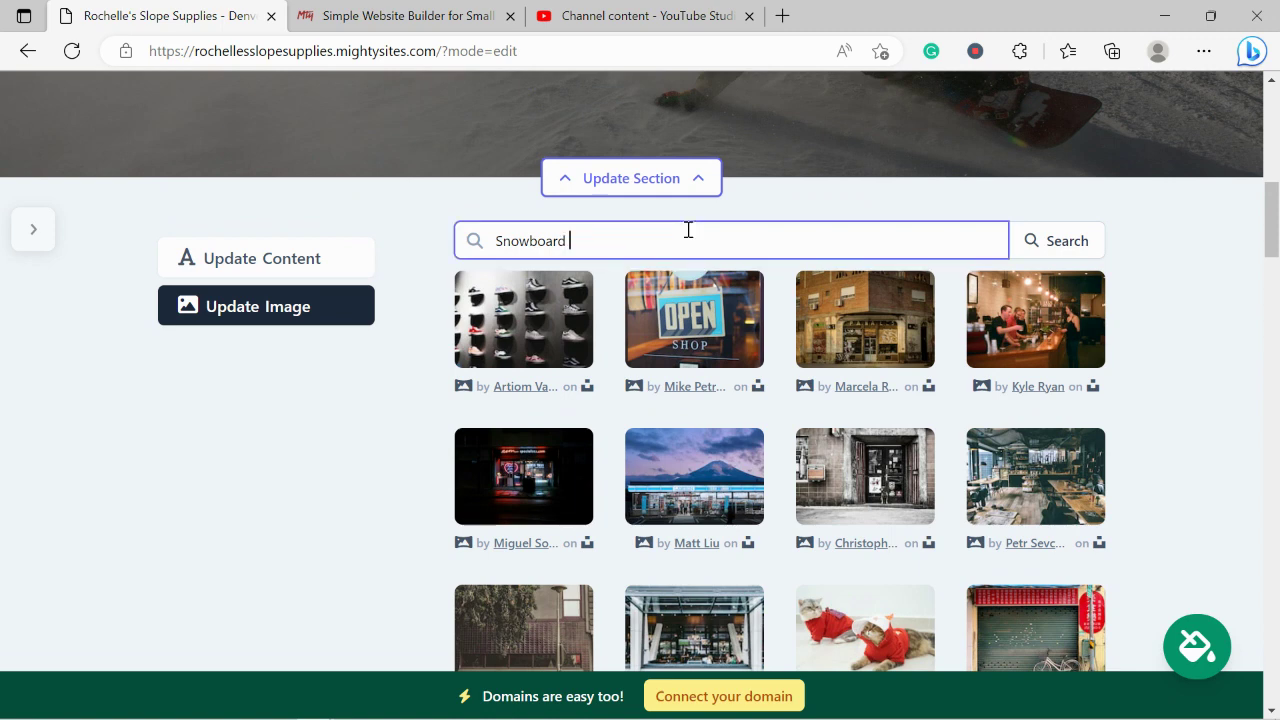
pyautogui.click(1048, 252)
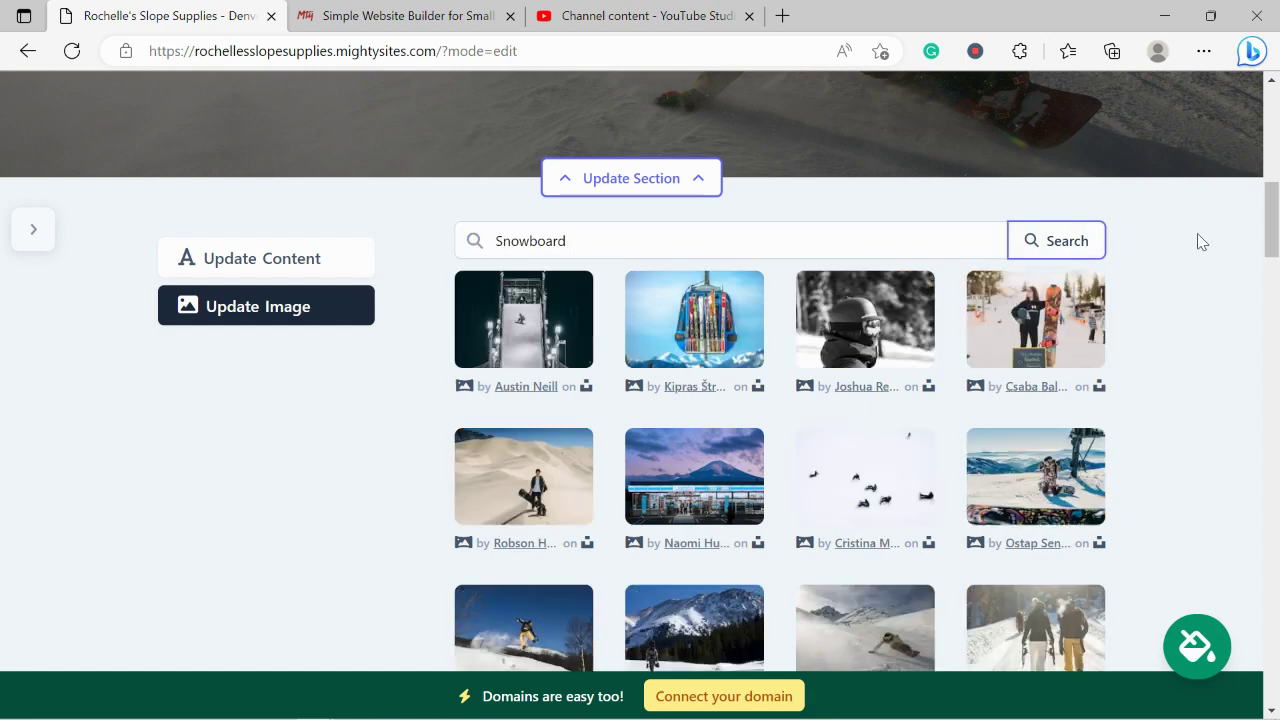
# Pick the snowboarder-beside-ski-lift photo and apply it as the hero banner background.
pyautogui.scroll(-1, 1197, 241)
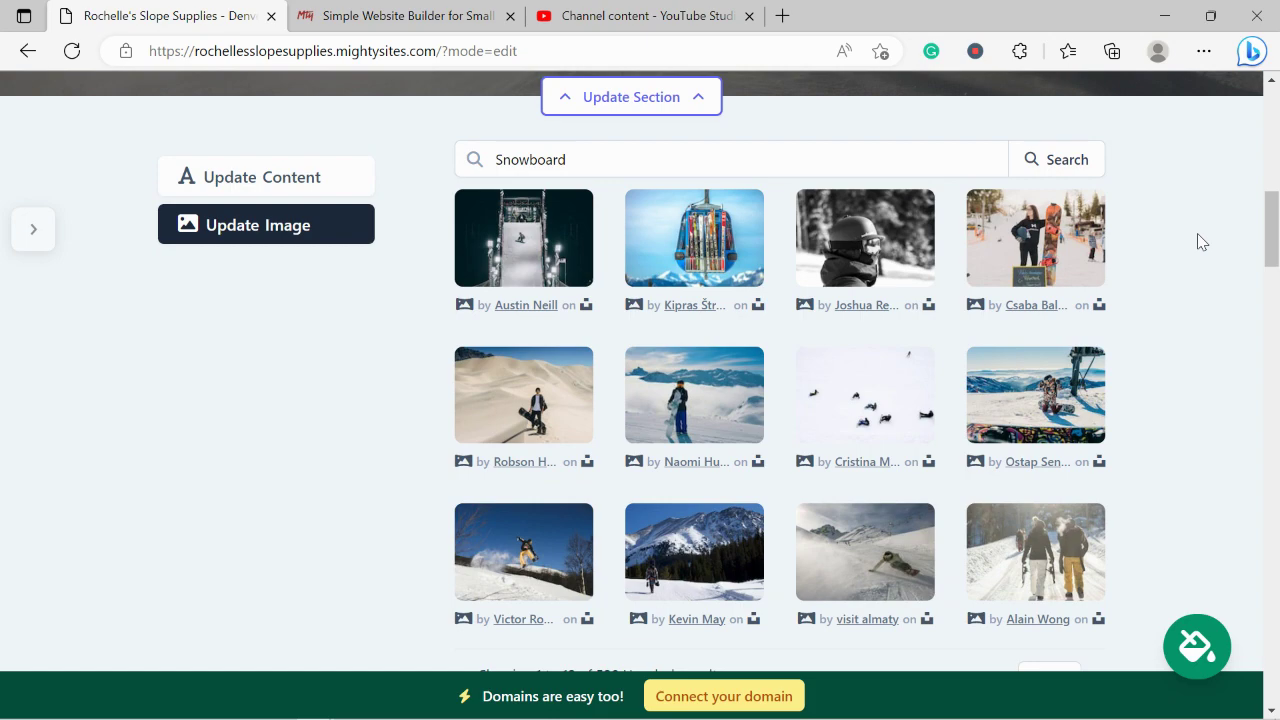
pyautogui.scroll(-1, 1200, 241)
pyautogui.scroll(5, 1200, 241)
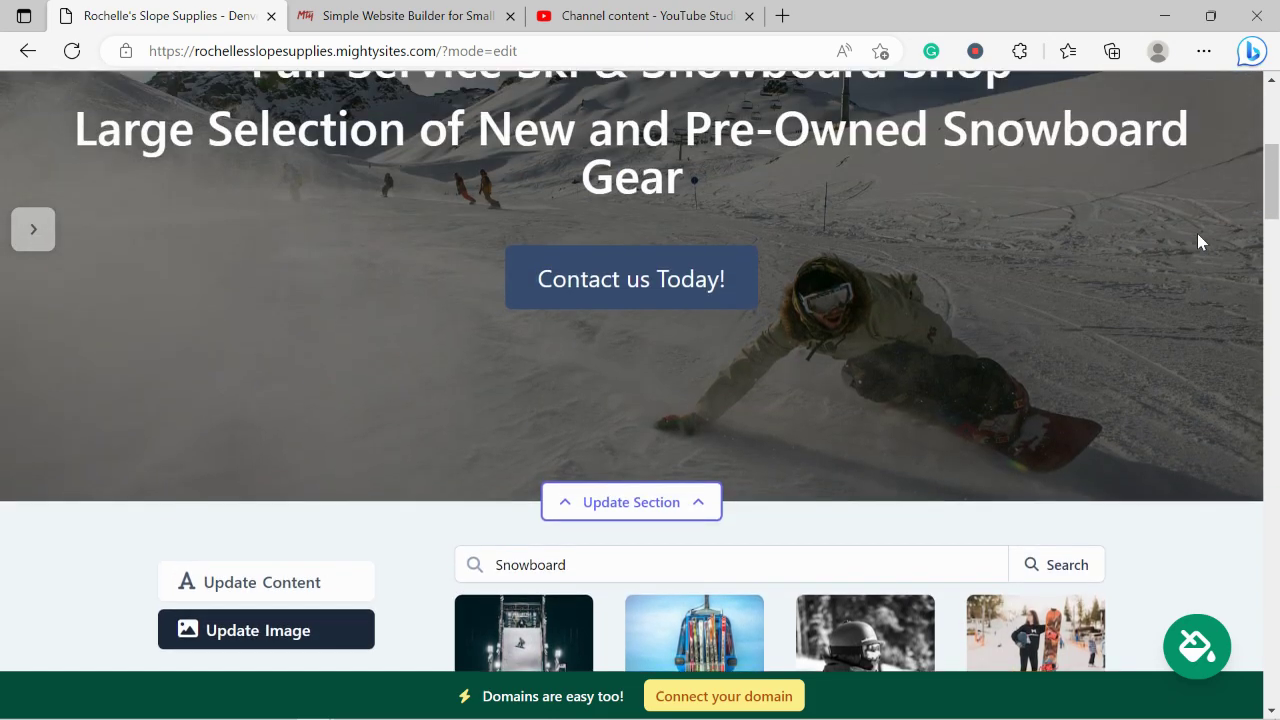
pyautogui.scroll(-5, 1200, 241)
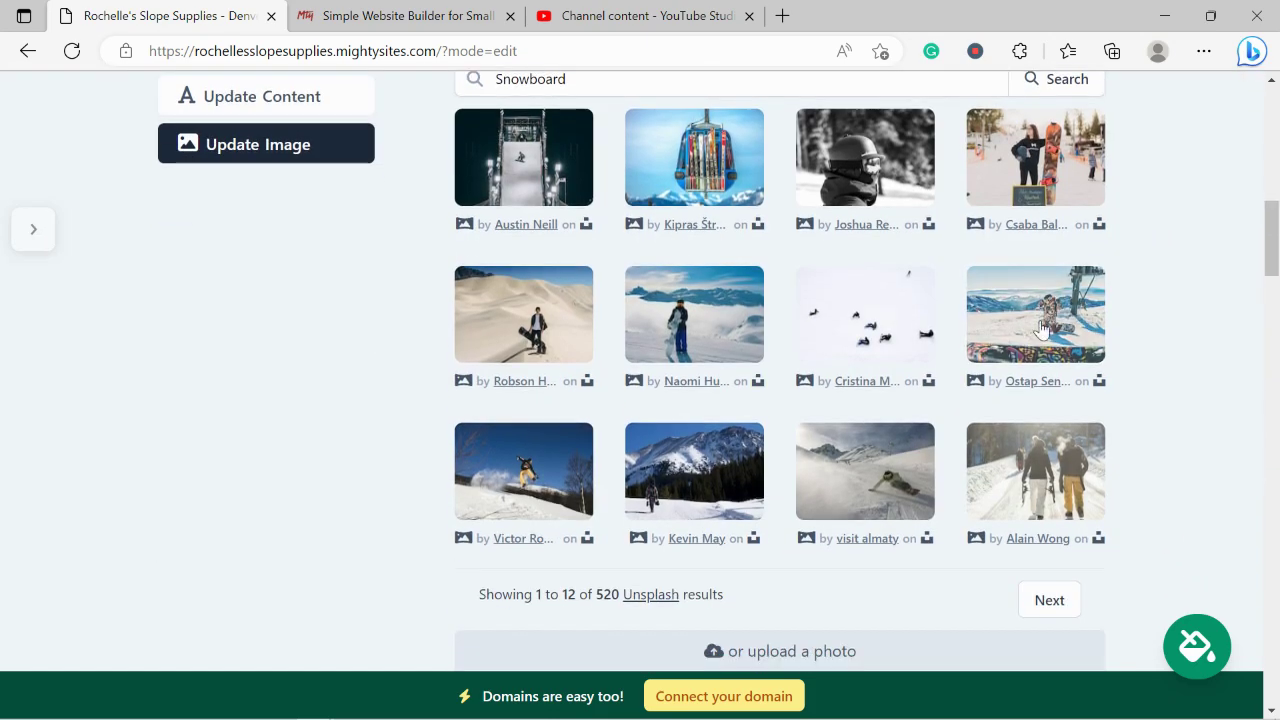
pyautogui.click(1040, 328)
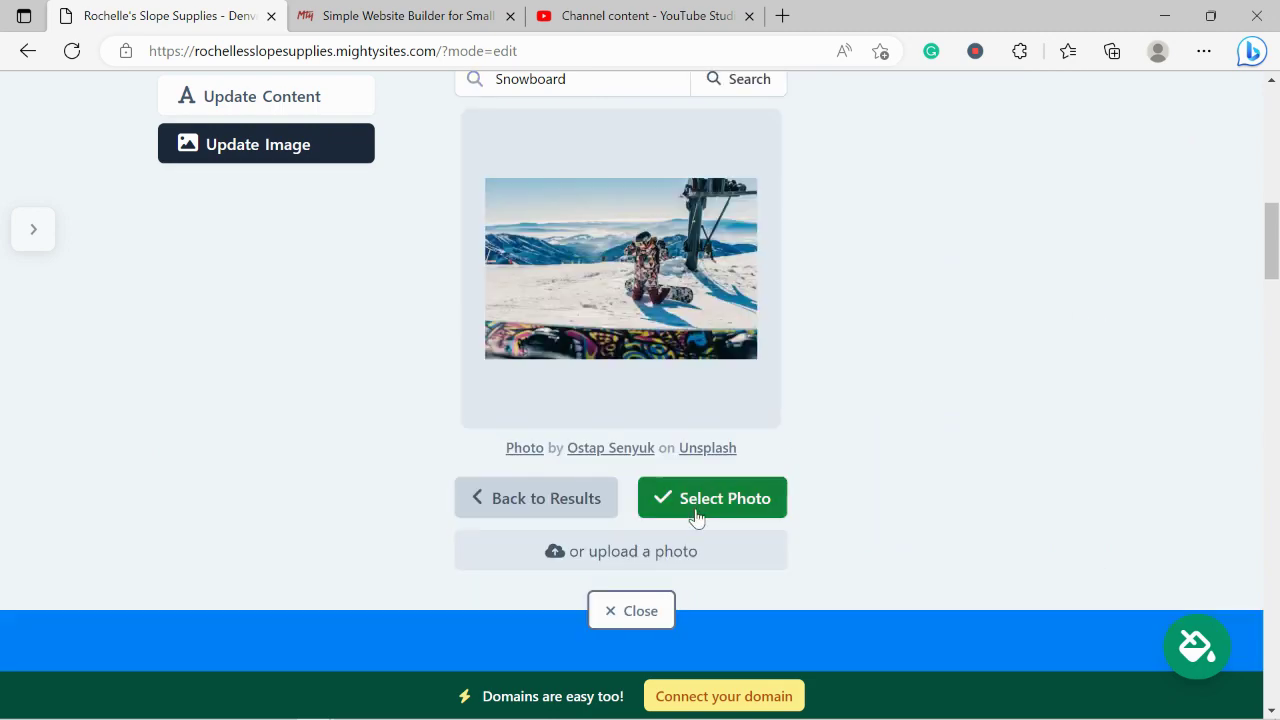
pyautogui.click(697, 505)
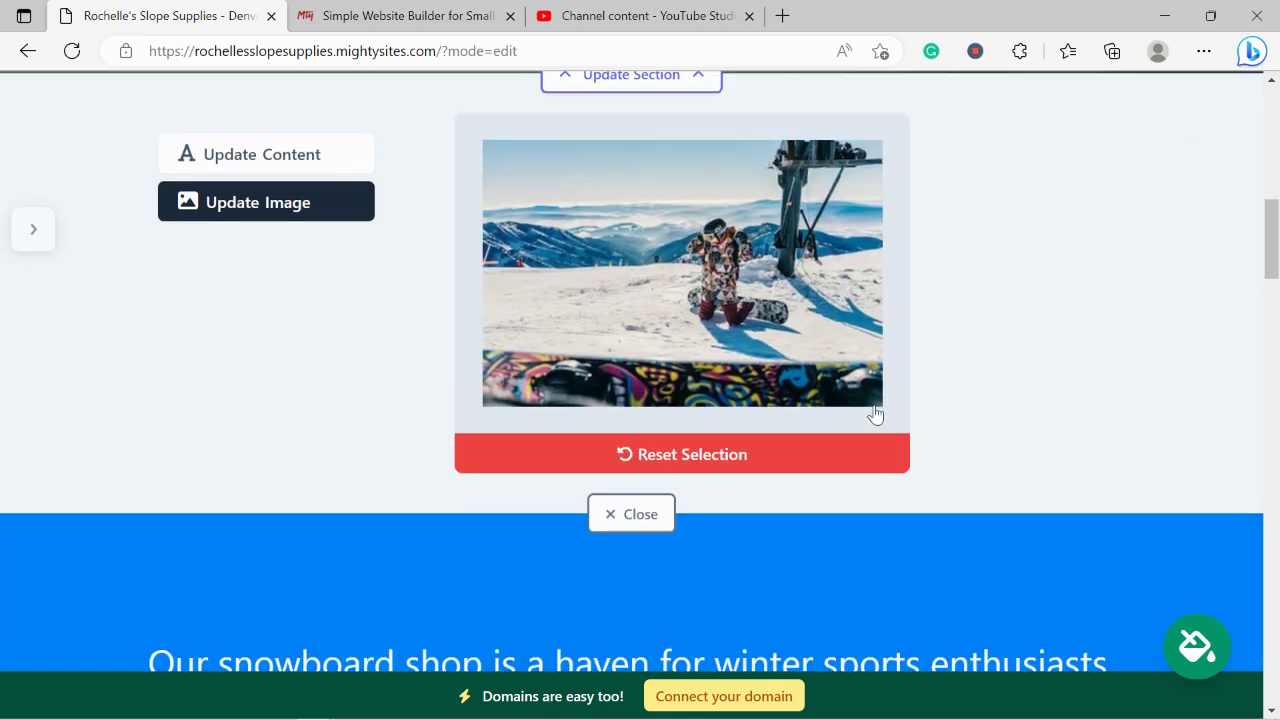
pyautogui.scroll(-6, 875, 413)
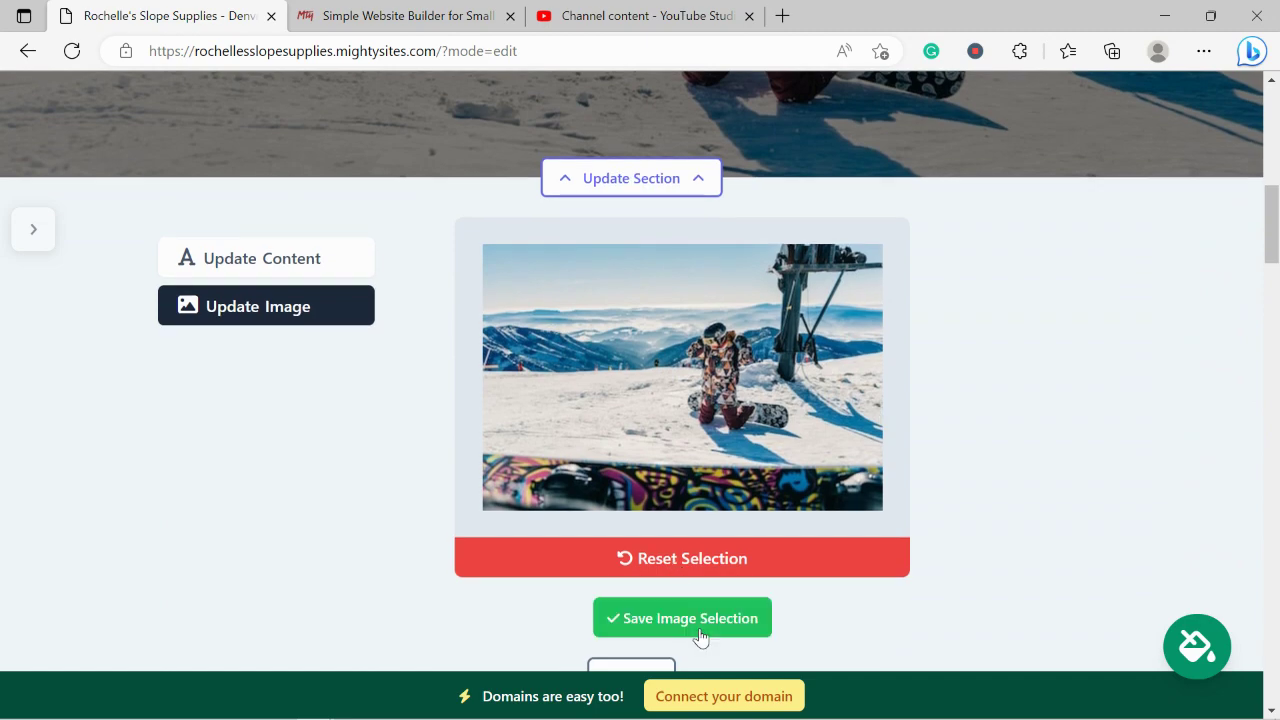
pyautogui.click(700, 637)
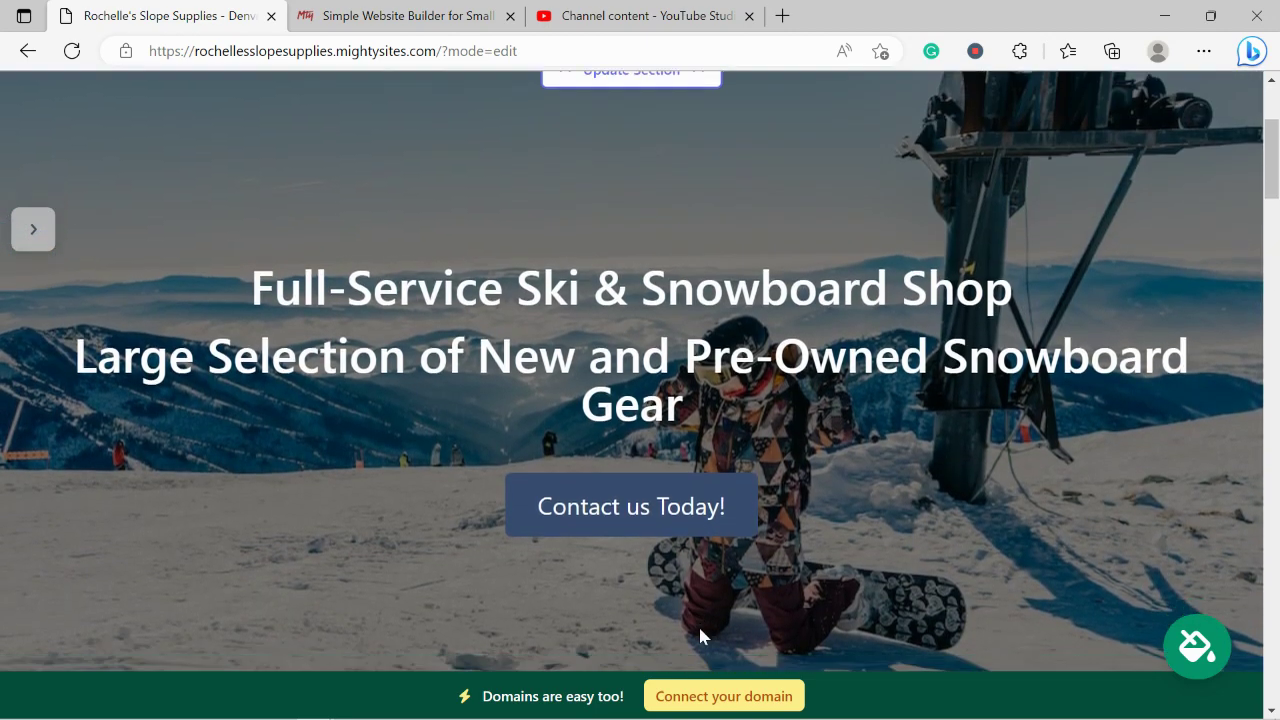
pyautogui.scroll(-6, 700, 634)
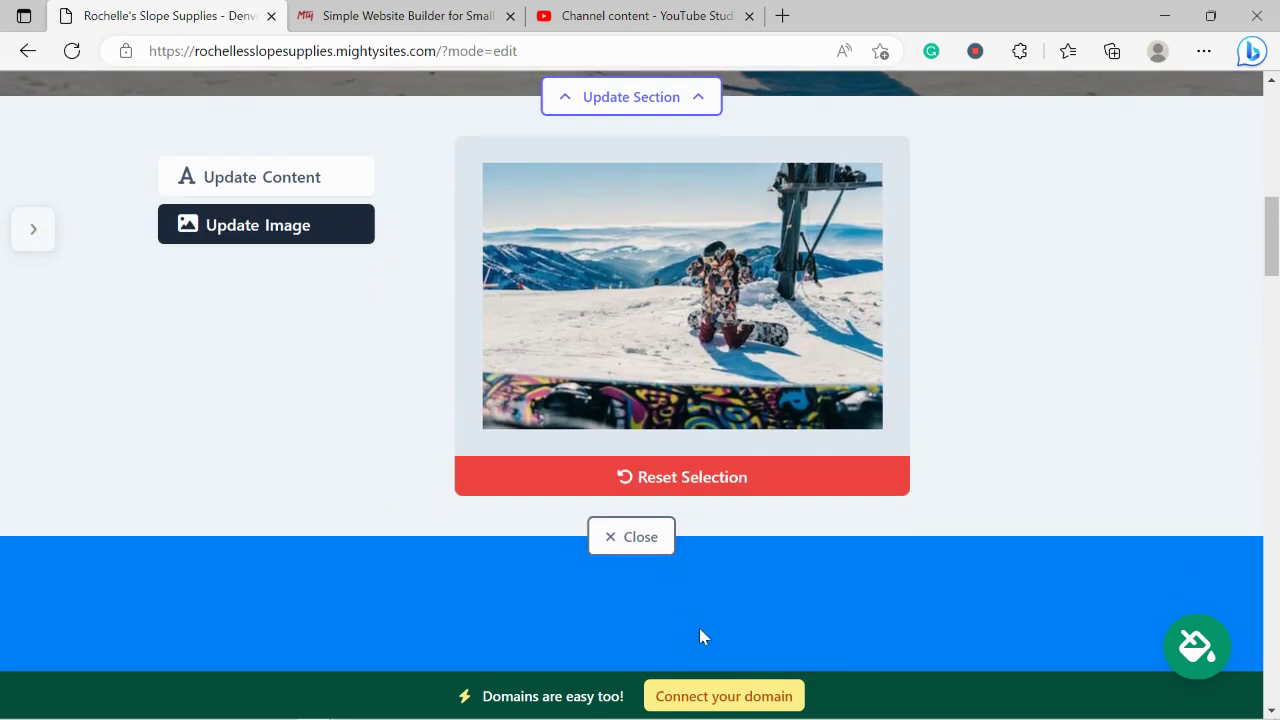
# Reopen the hero section's text content and highlight the whole headline.
pyautogui.click(309, 177)
pyautogui.scroll(5, 572, 150)
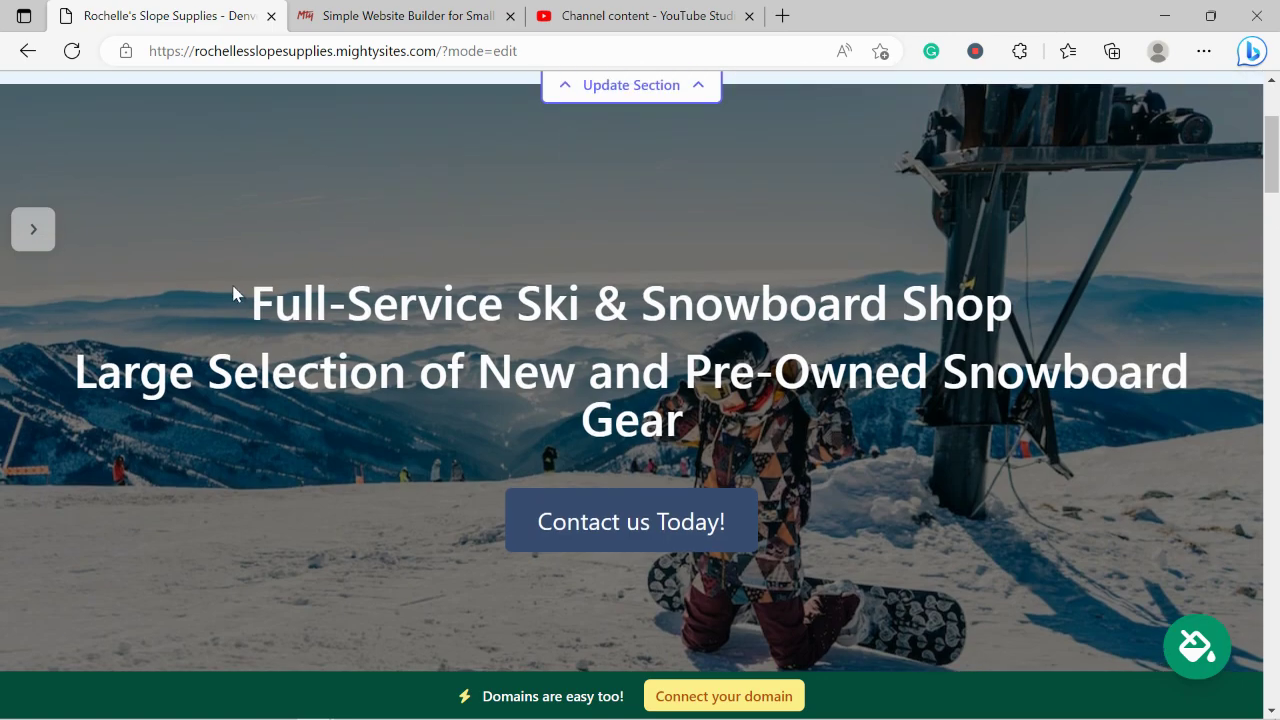
pyautogui.moveTo(233, 293); pyautogui.dragTo(590, 343)
pyautogui.moveTo(690, 385); pyautogui.dragTo(545, 468)
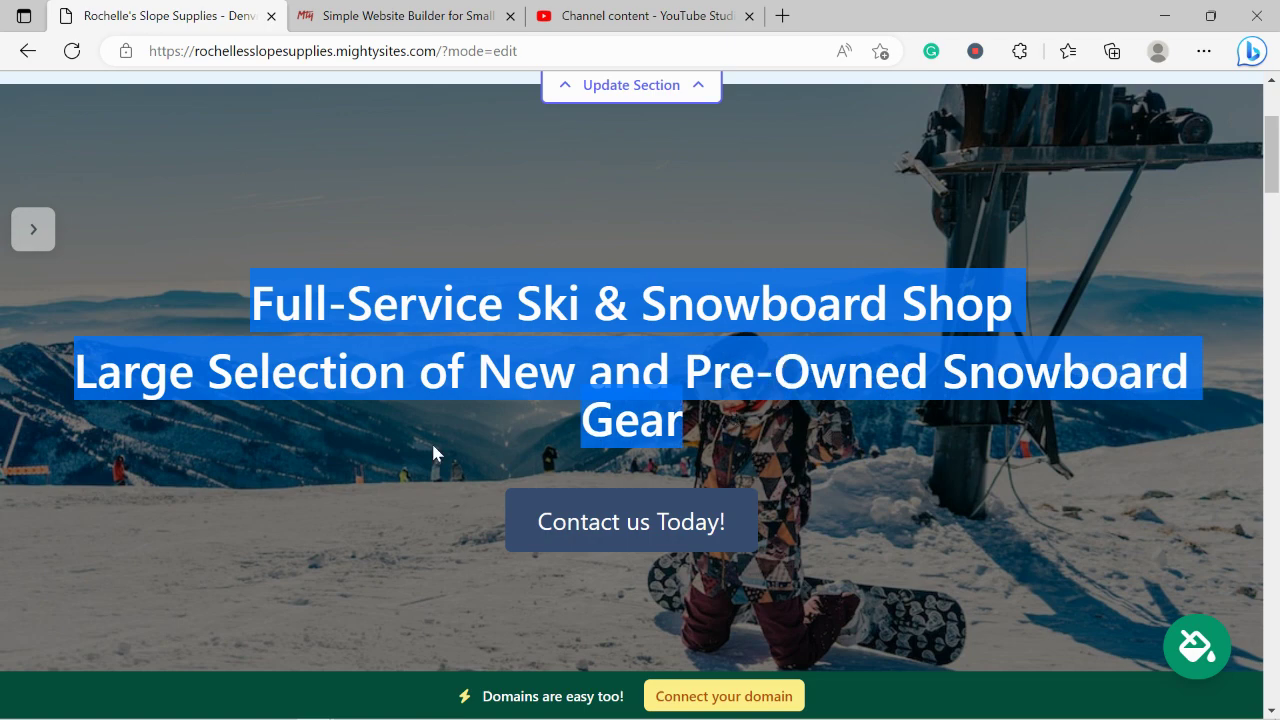
pyautogui.scroll(-8, 659, 555)
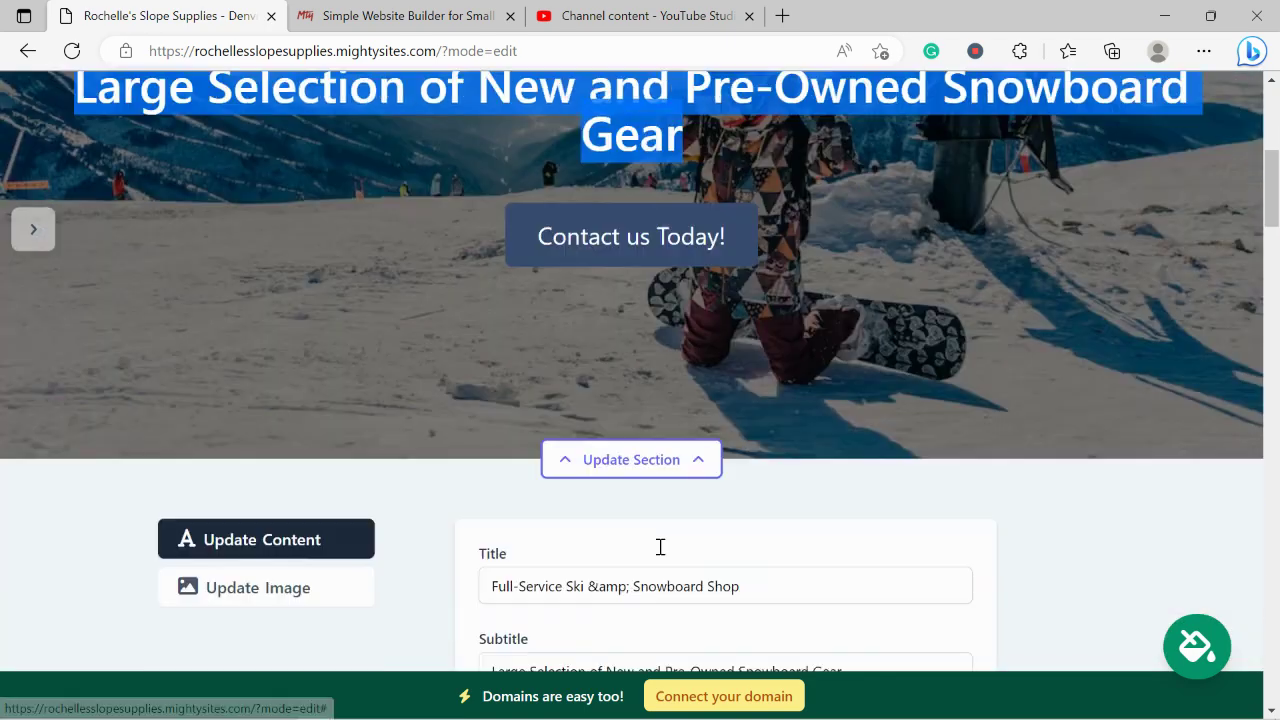
pyautogui.scroll(-1, 659, 548)
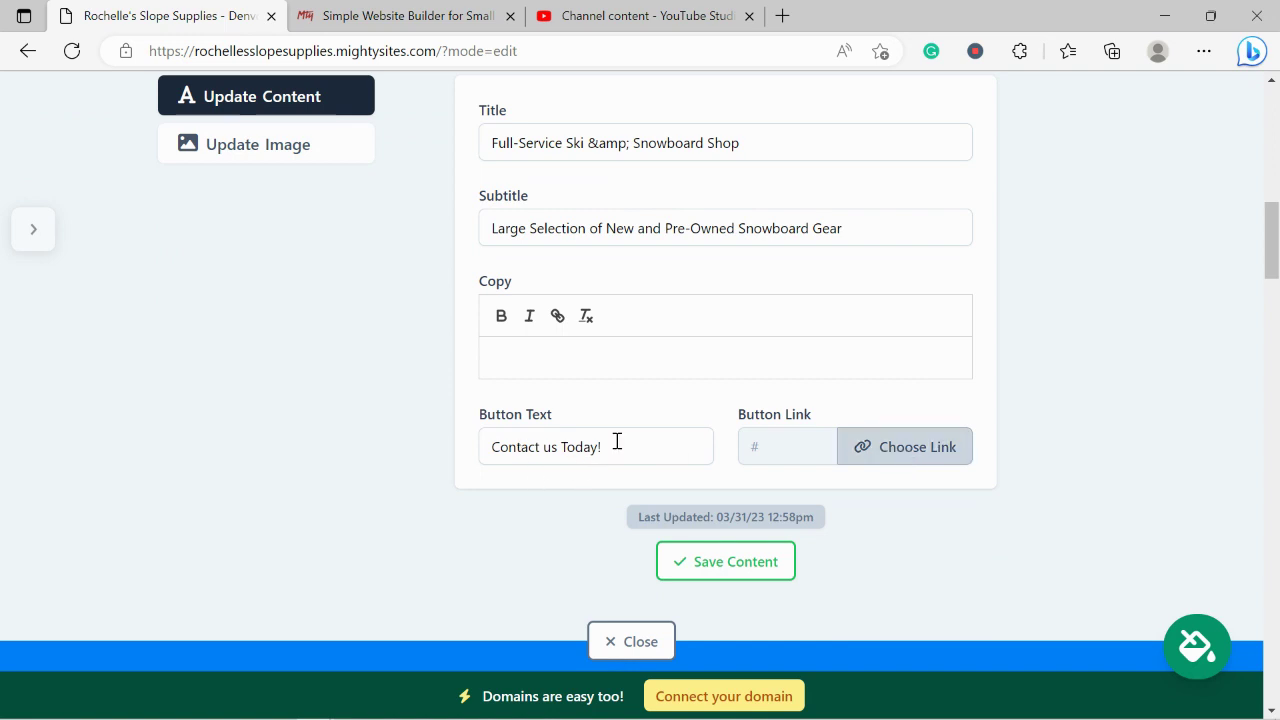
# Set the 'Contact us Today!' button link to the Click to Call action and confirm.
pyautogui.click(866, 446)
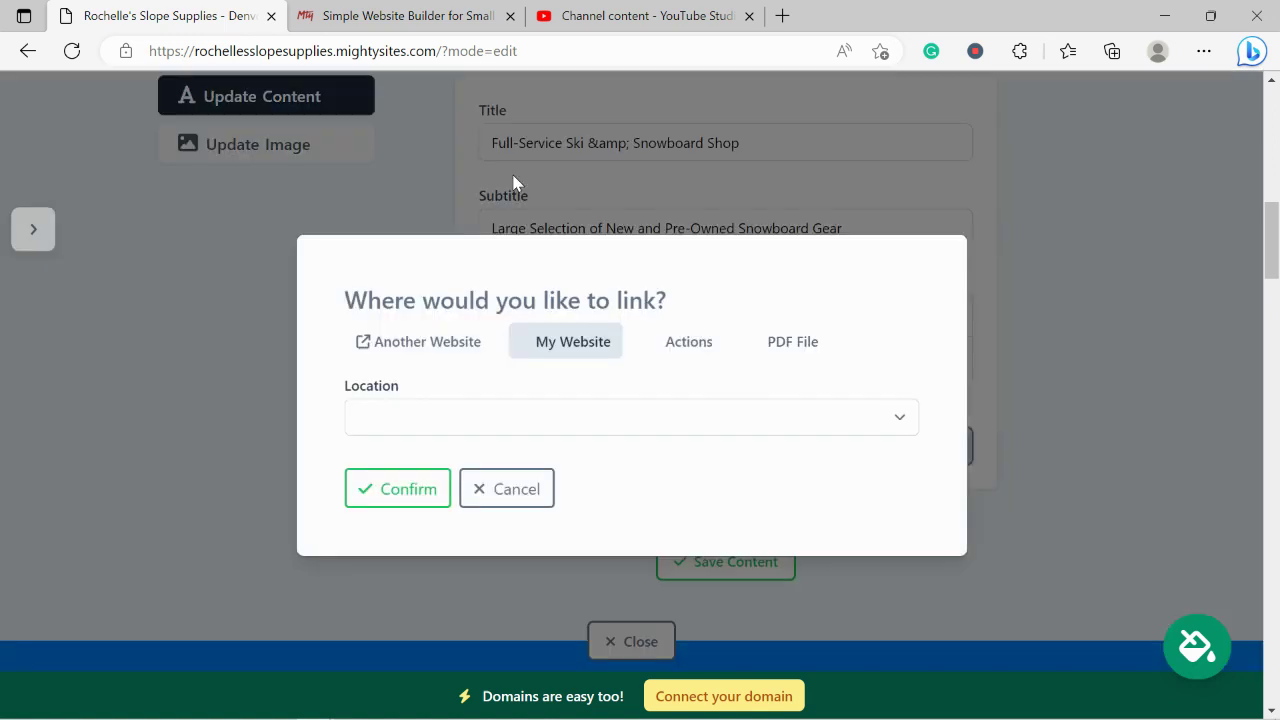
pyautogui.click(463, 354)
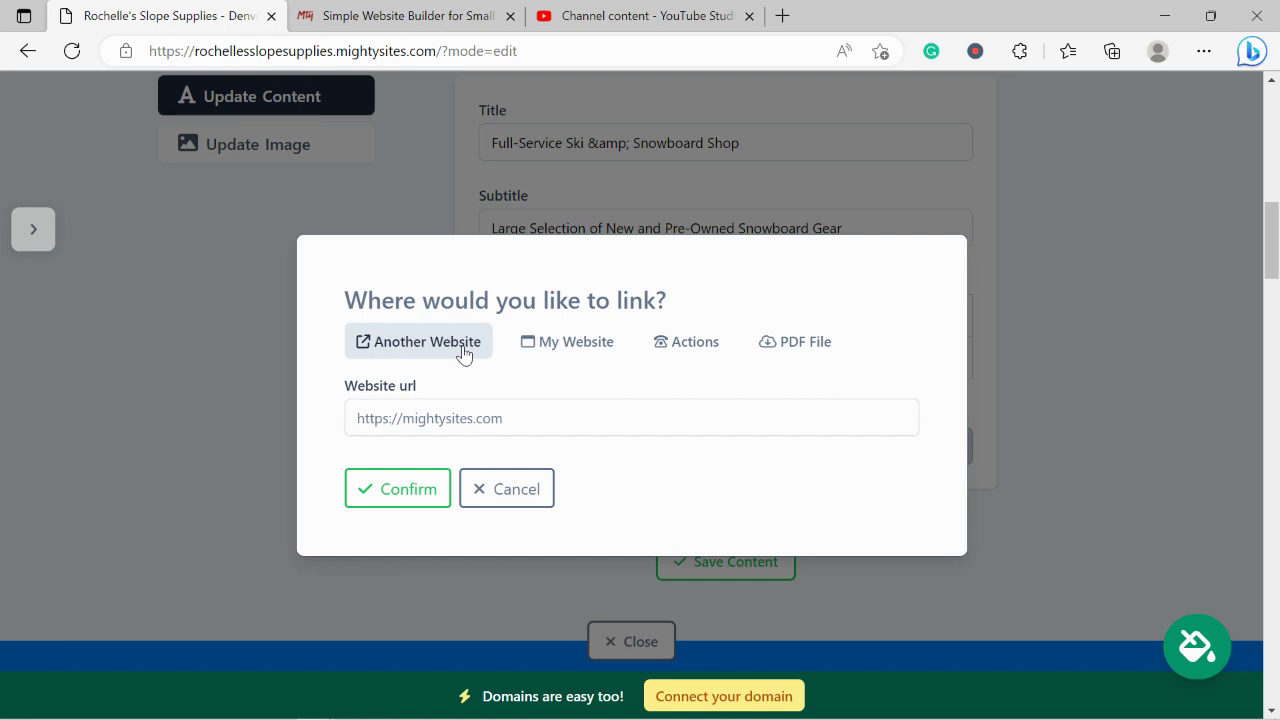
pyautogui.click(688, 345)
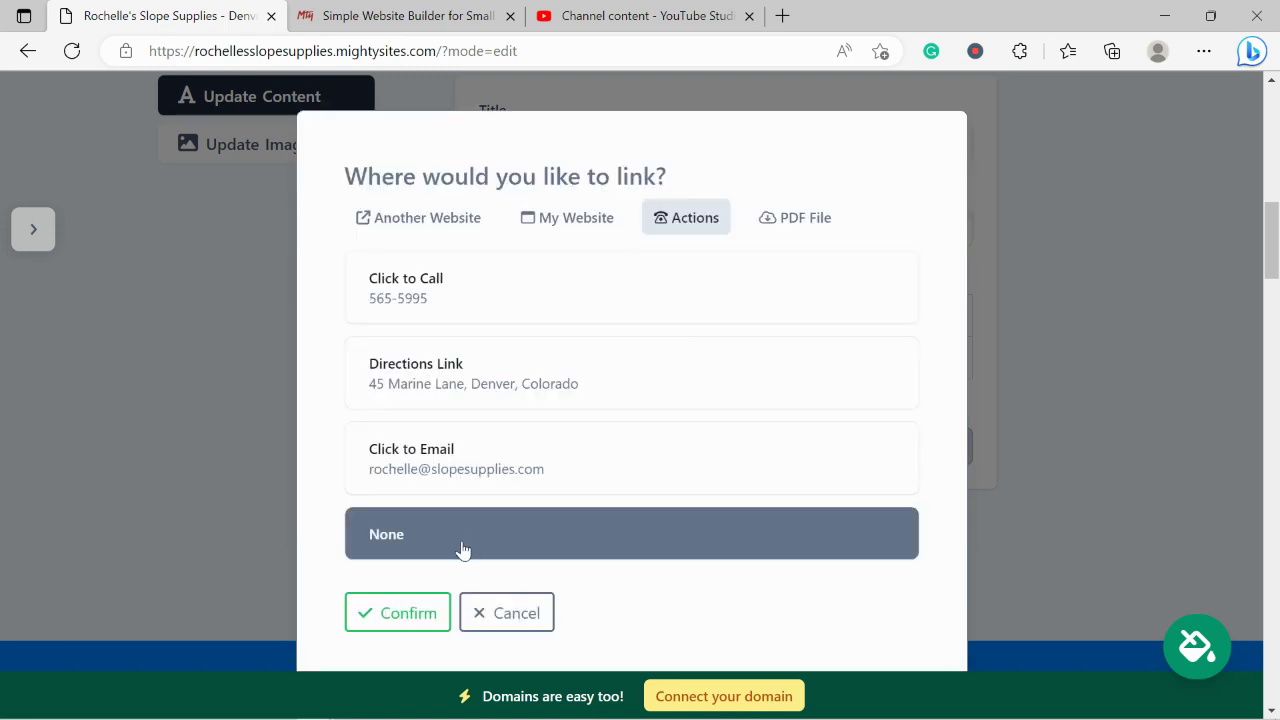
pyautogui.click(551, 307)
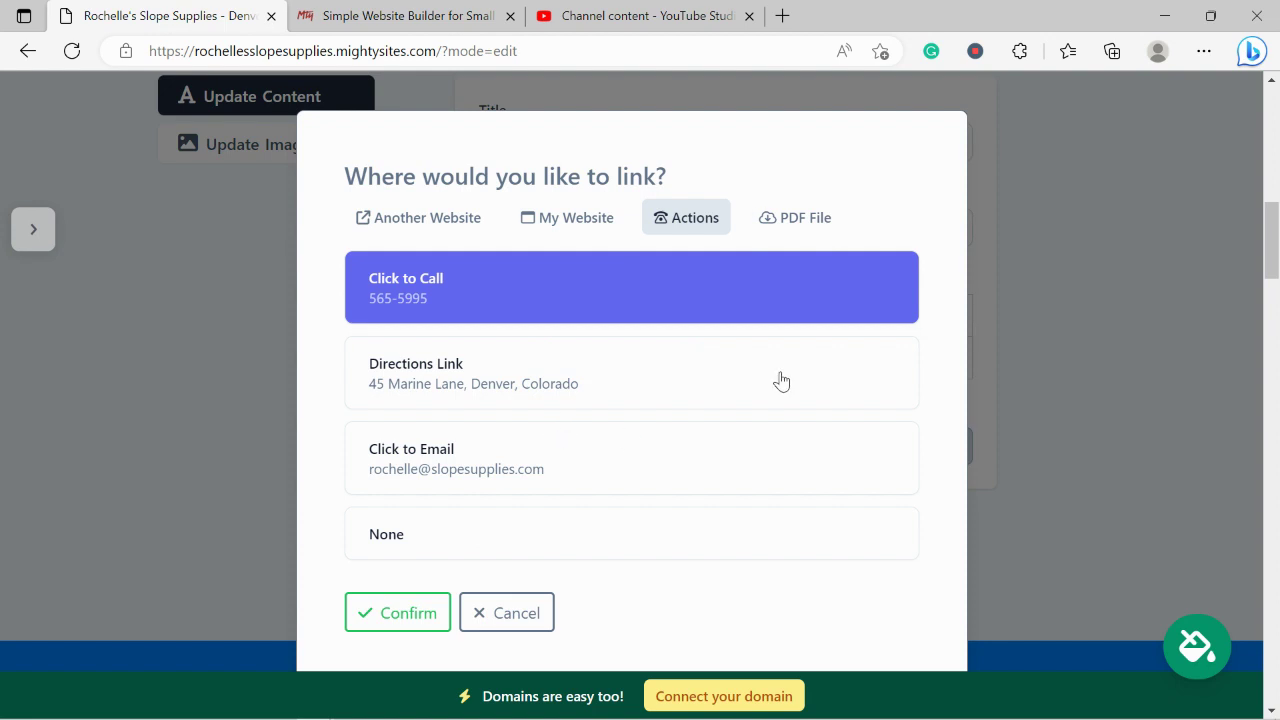
pyautogui.click(405, 612)
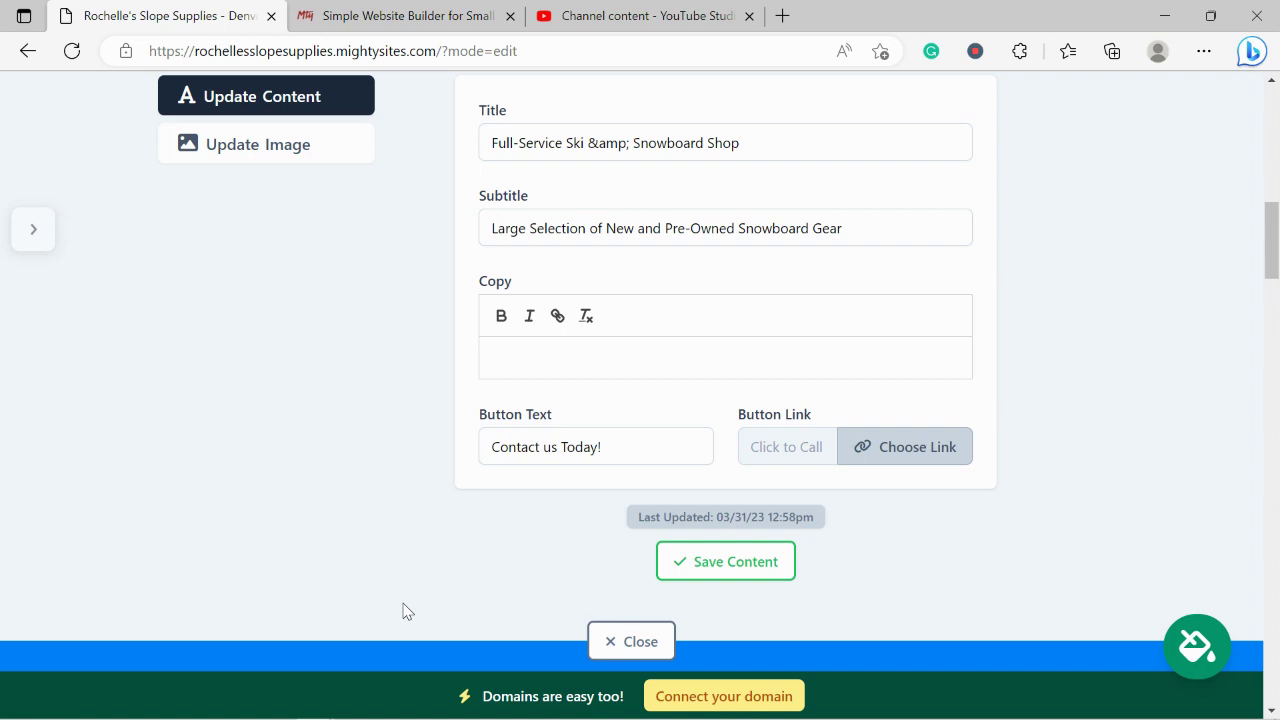
pyautogui.click(737, 562)
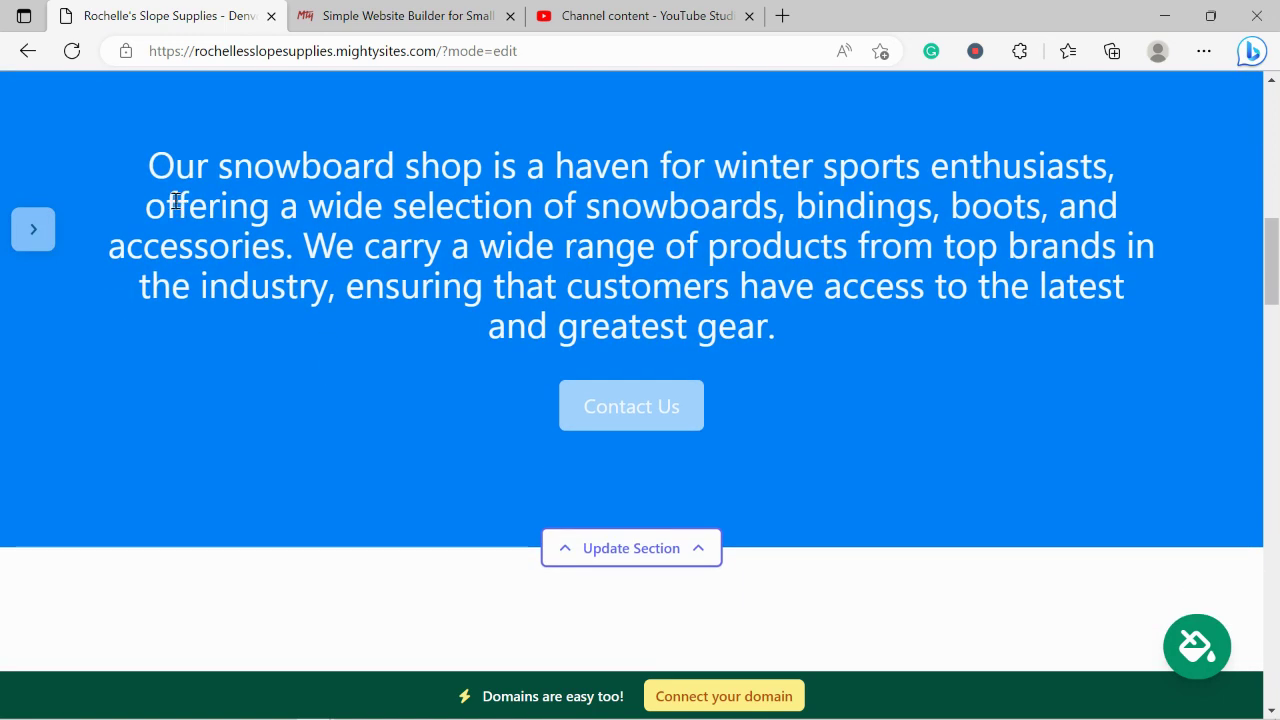
pyautogui.moveTo(125, 144); pyautogui.dragTo(834, 335)
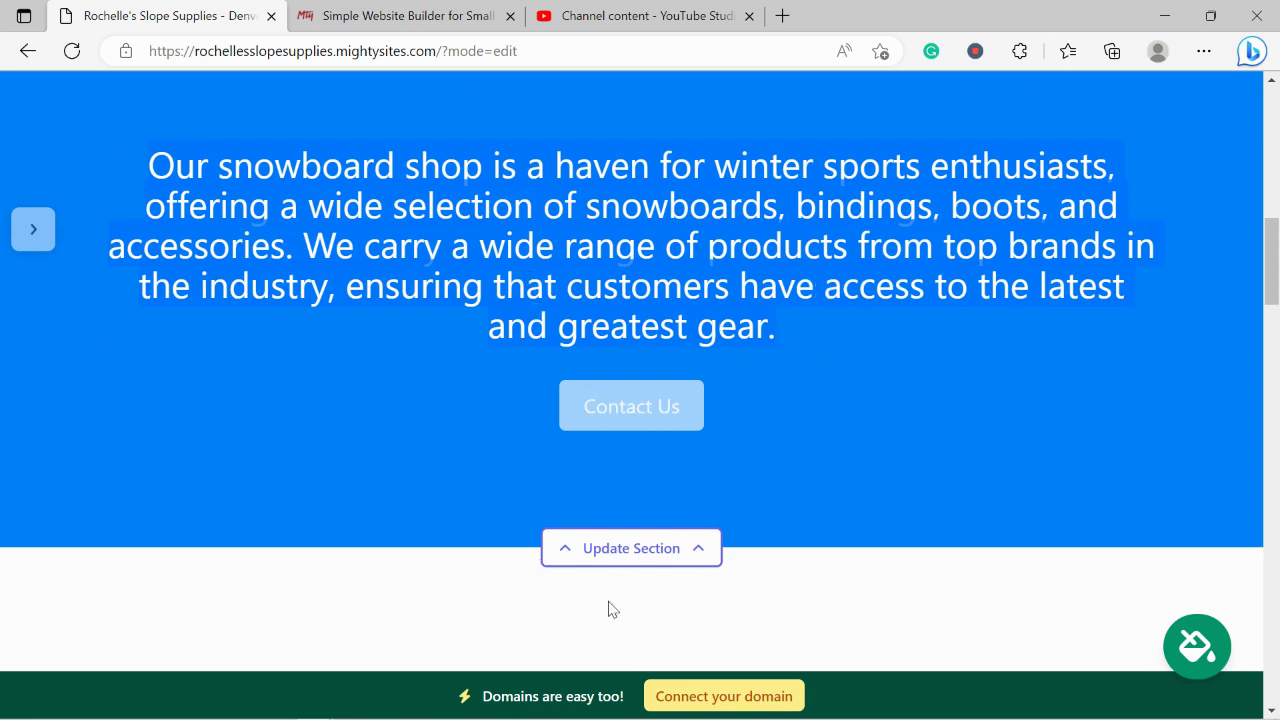
pyautogui.scroll(-5, 413, 380)
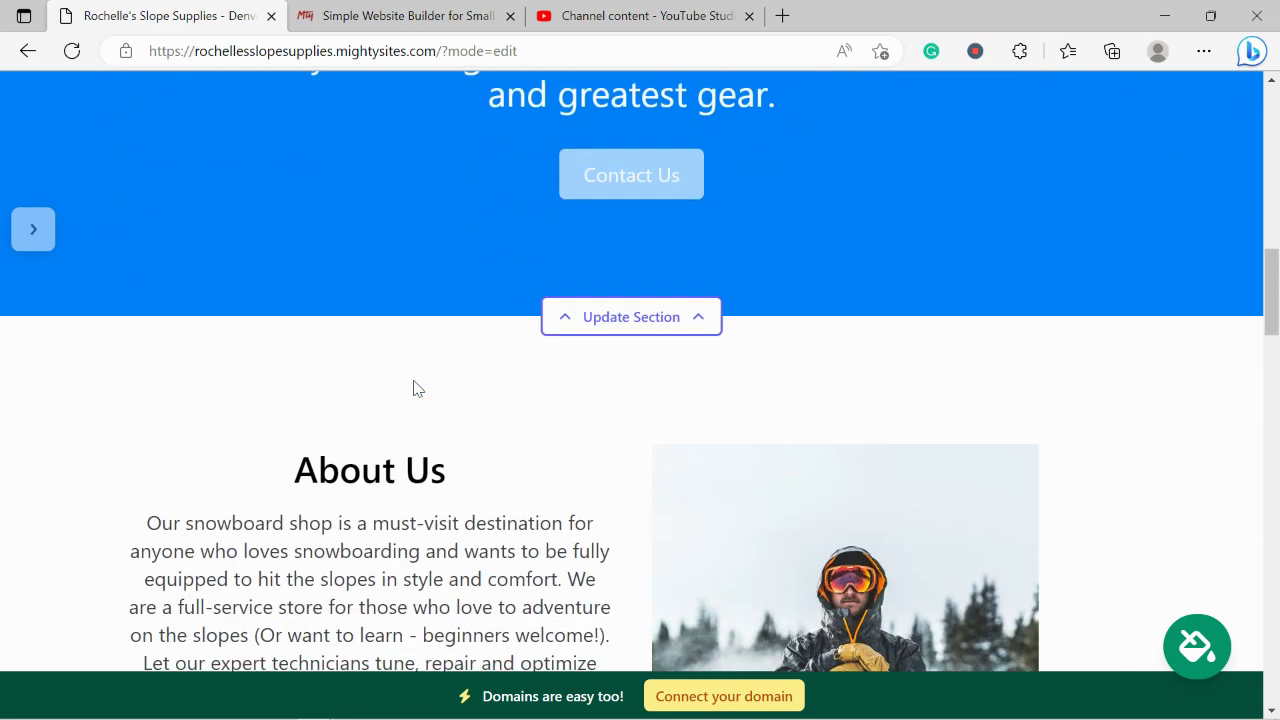
pyautogui.scroll(-1, 415, 381)
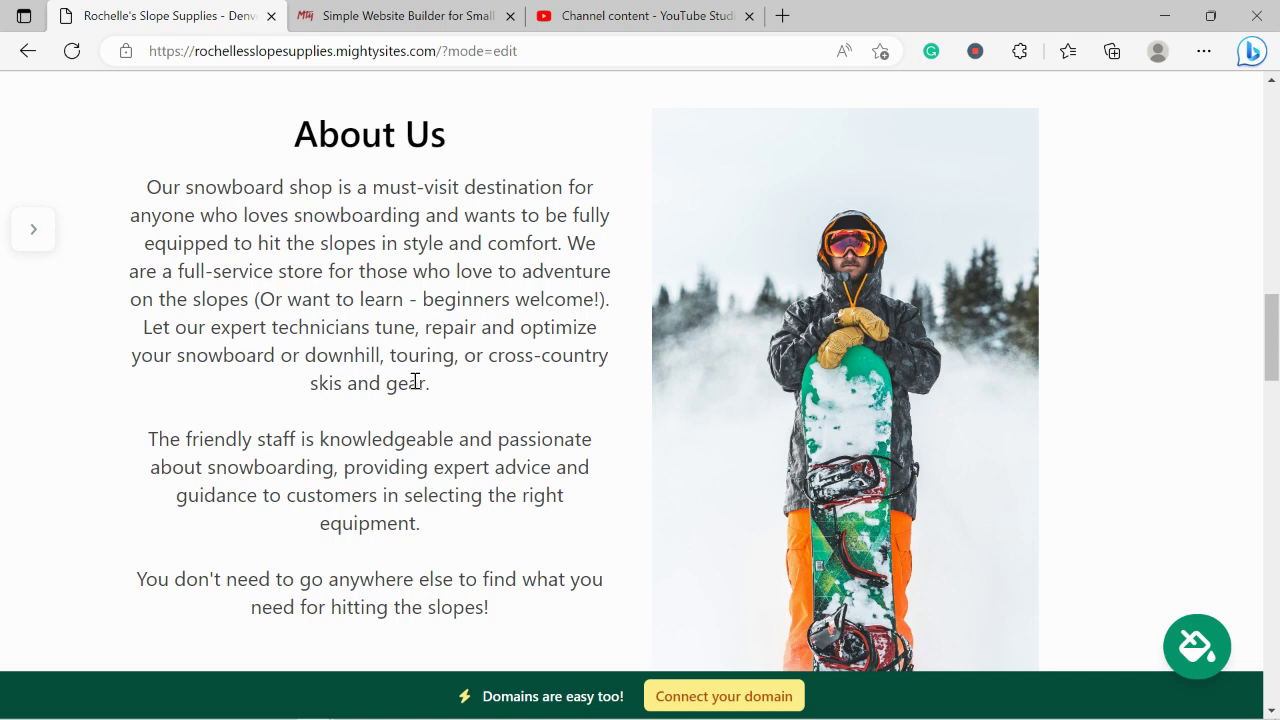
pyautogui.scroll(-1, 415, 382)
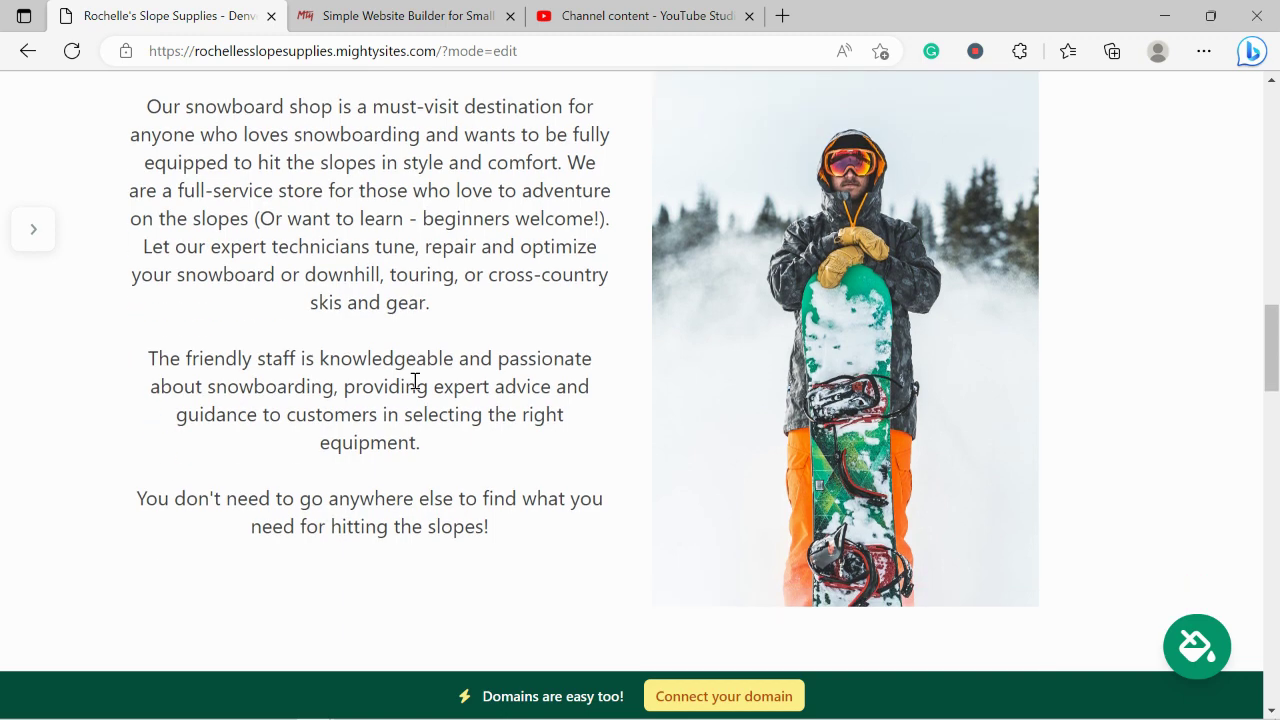
pyautogui.moveTo(517, 520); pyautogui.dragTo(232, 190)
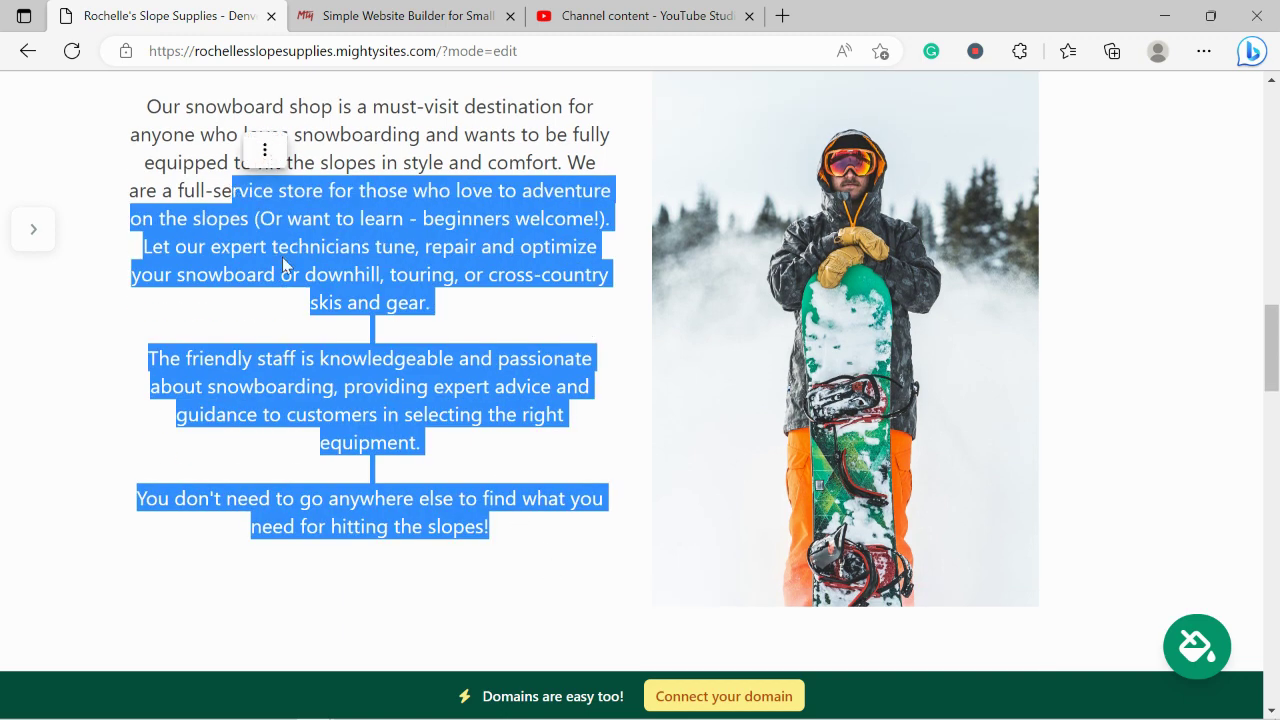
pyautogui.click(330, 352)
pyautogui.scroll(-7, 330, 352)
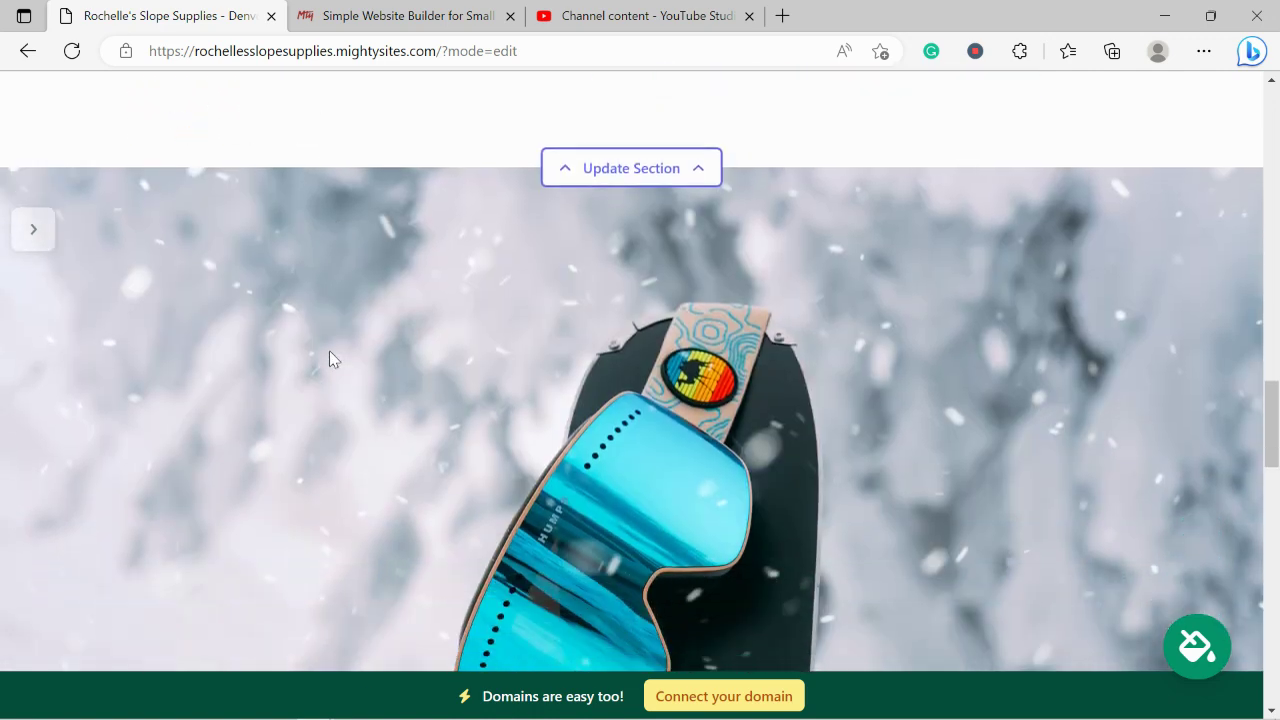
pyautogui.scroll(-5, 330, 352)
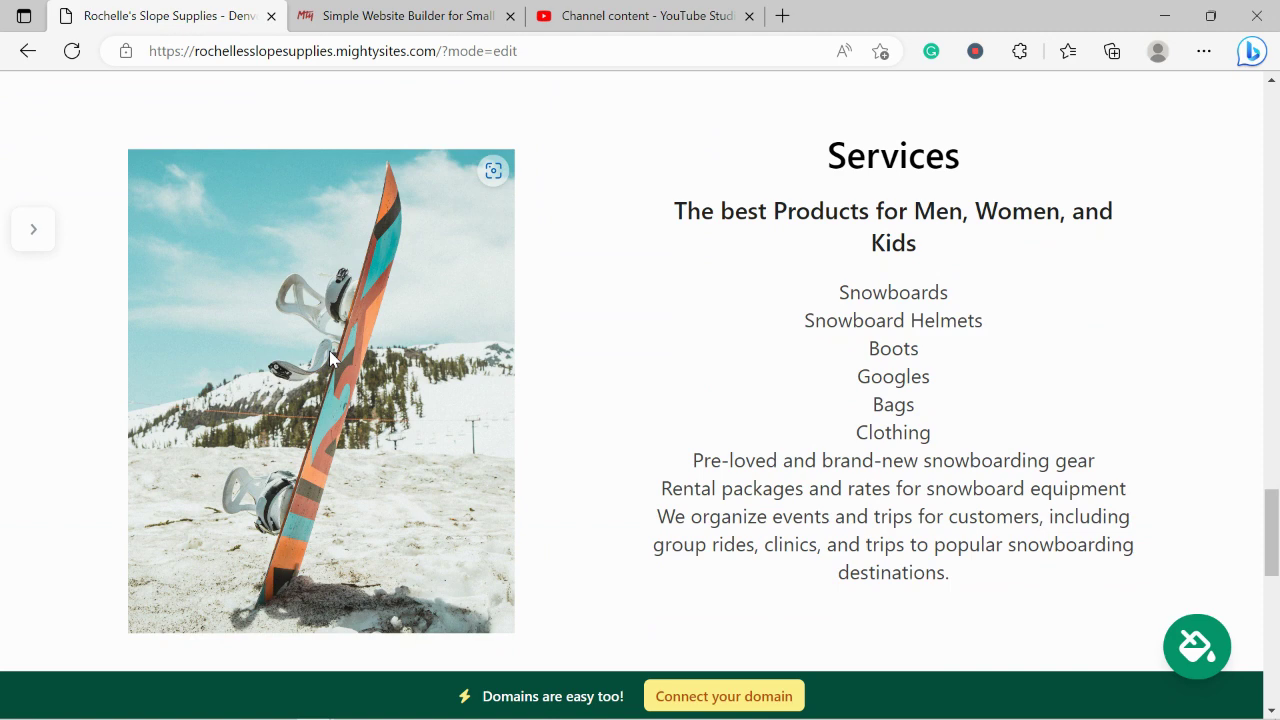
pyautogui.scroll(-3, 331, 357)
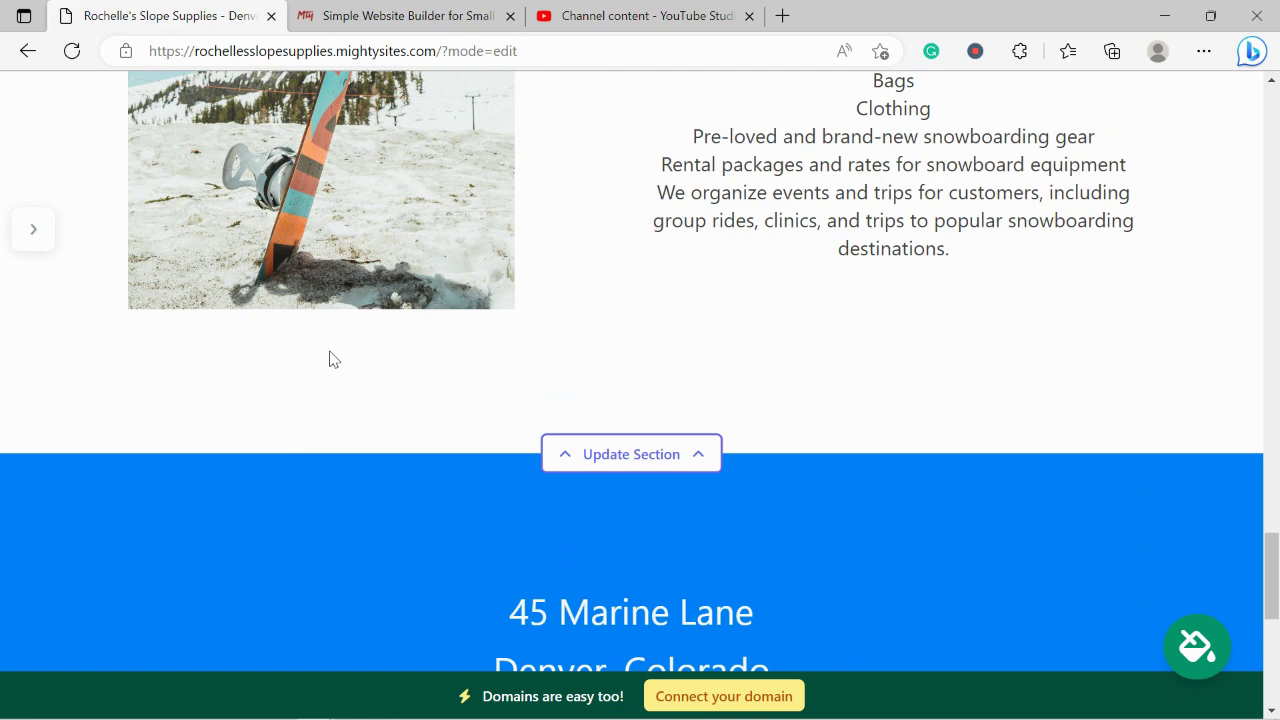
pyautogui.scroll(-4, 738, 218)
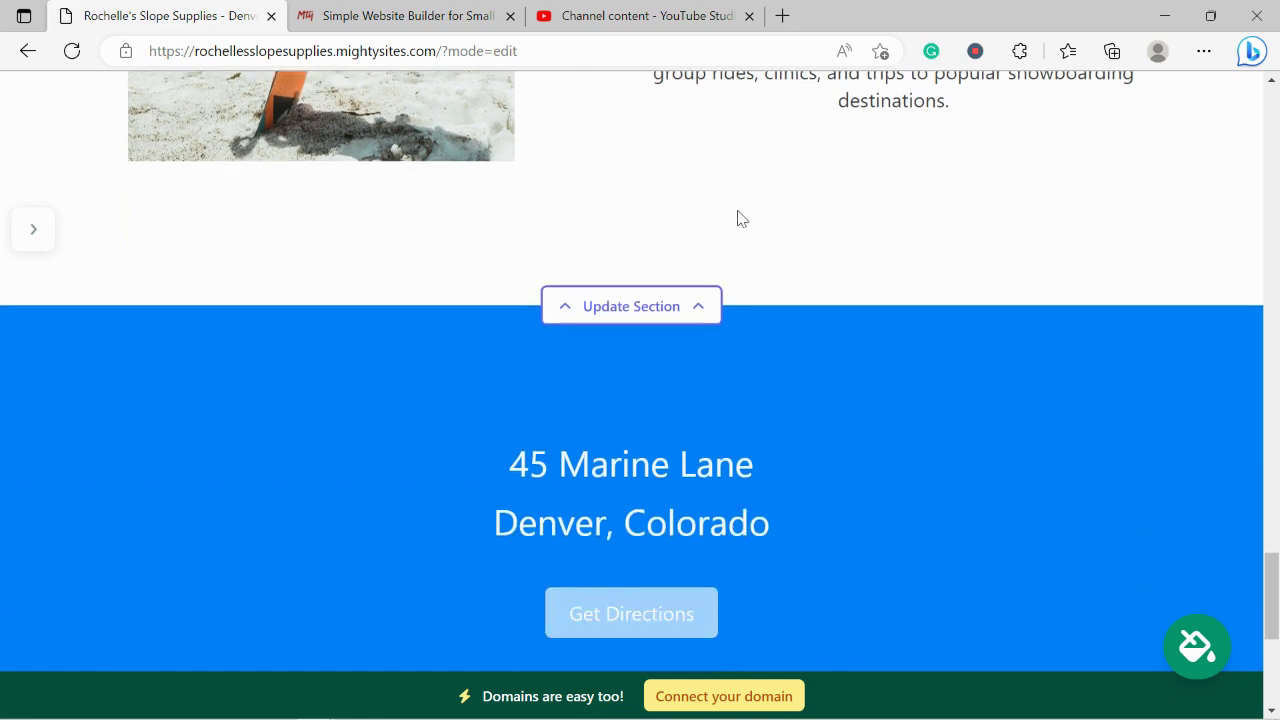
pyautogui.scroll(-2, 738, 216)
pyautogui.scroll(2, 737, 214)
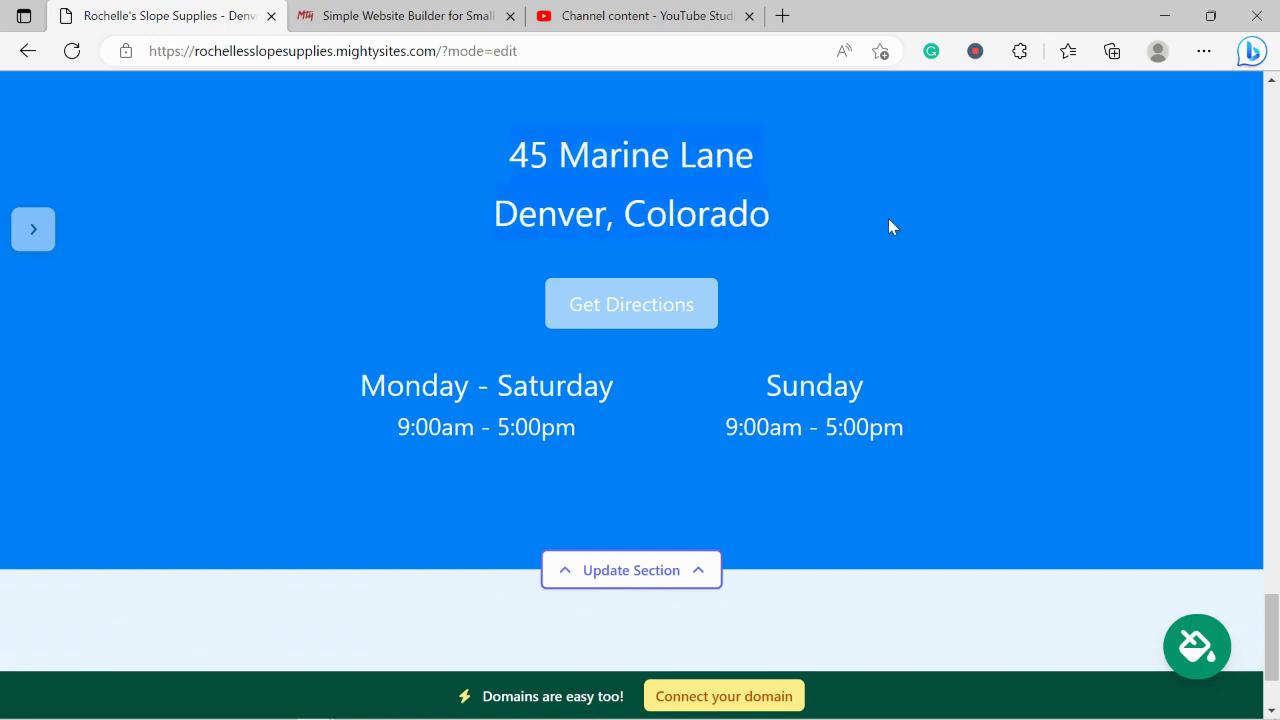
pyautogui.moveTo(888, 227); pyautogui.dragTo(344, 470)
pyautogui.scroll(-2, 786, 510)
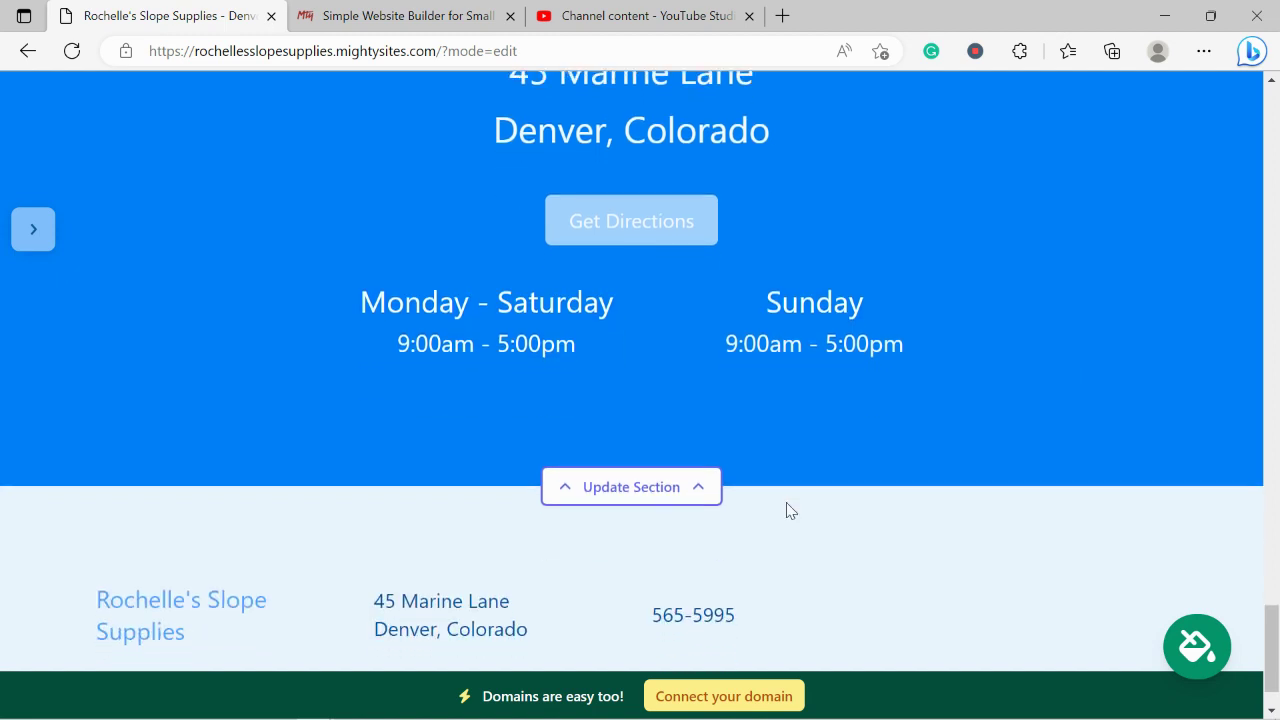
pyautogui.scroll(5, 786, 510)
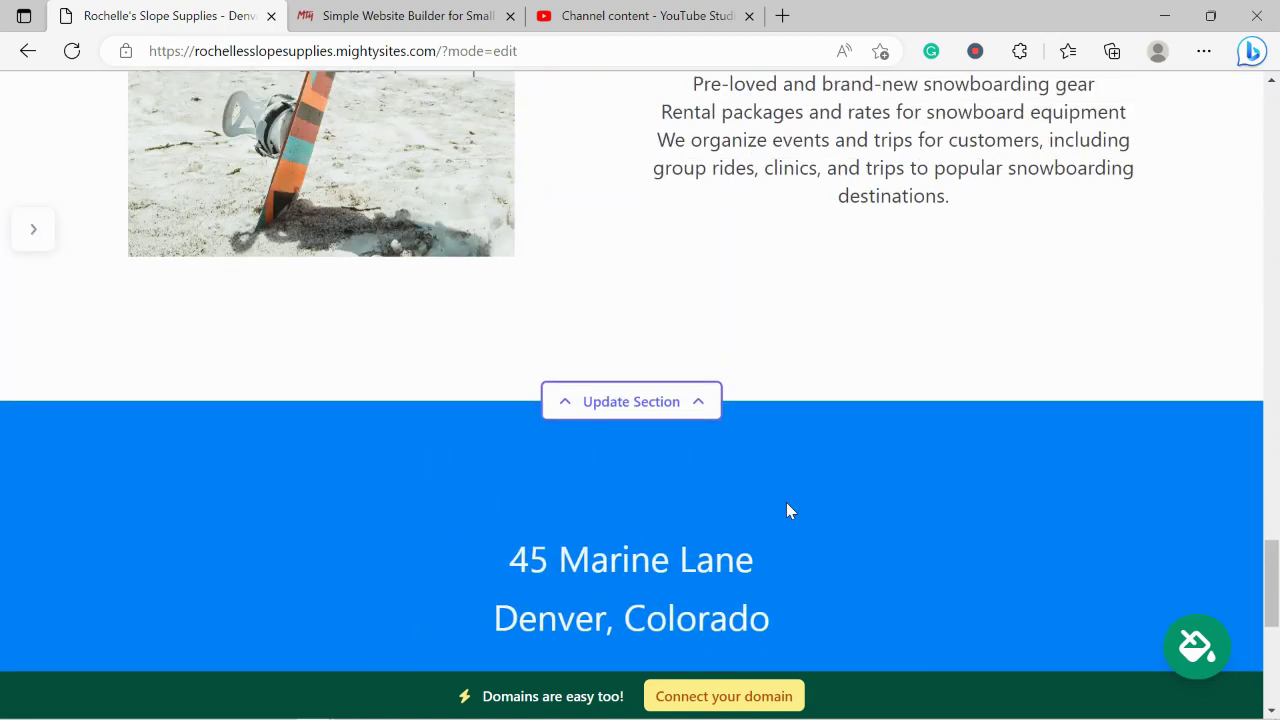
# Open the Connect a Domain page, then switch to the Simple Website Builder homepage tab.
pyautogui.click(749, 697)
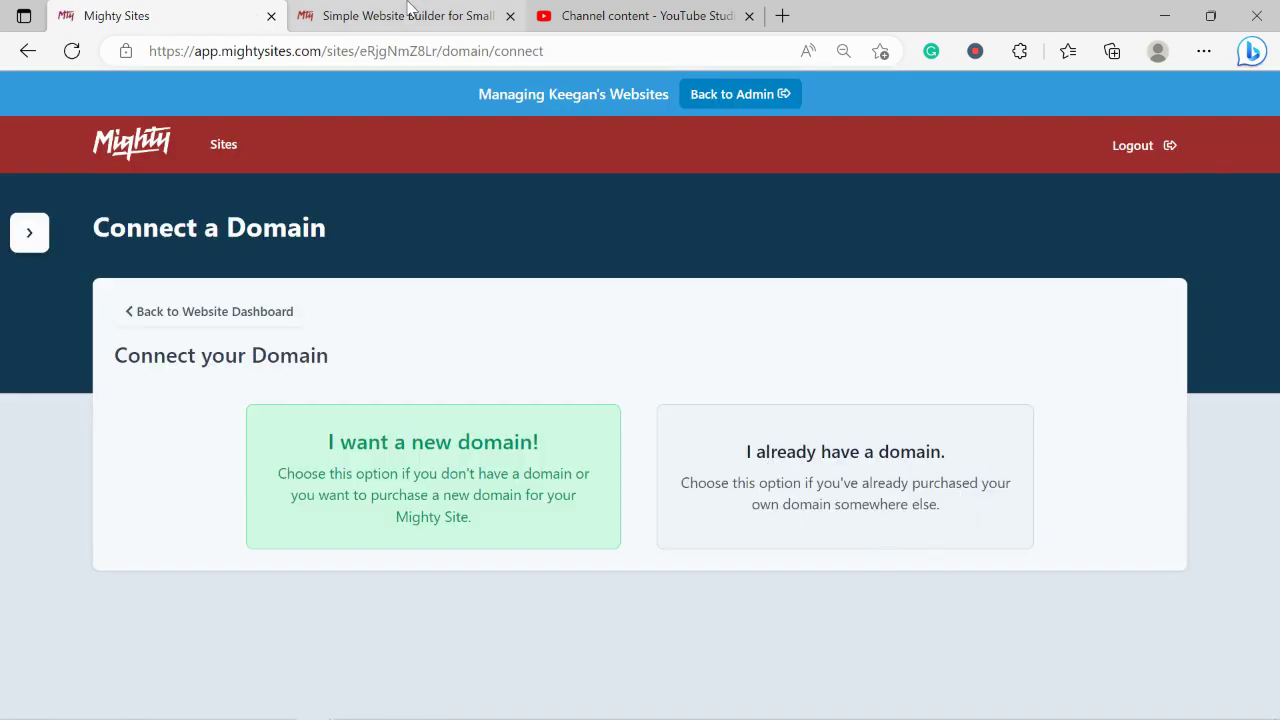
pyautogui.moveTo(408, 7)
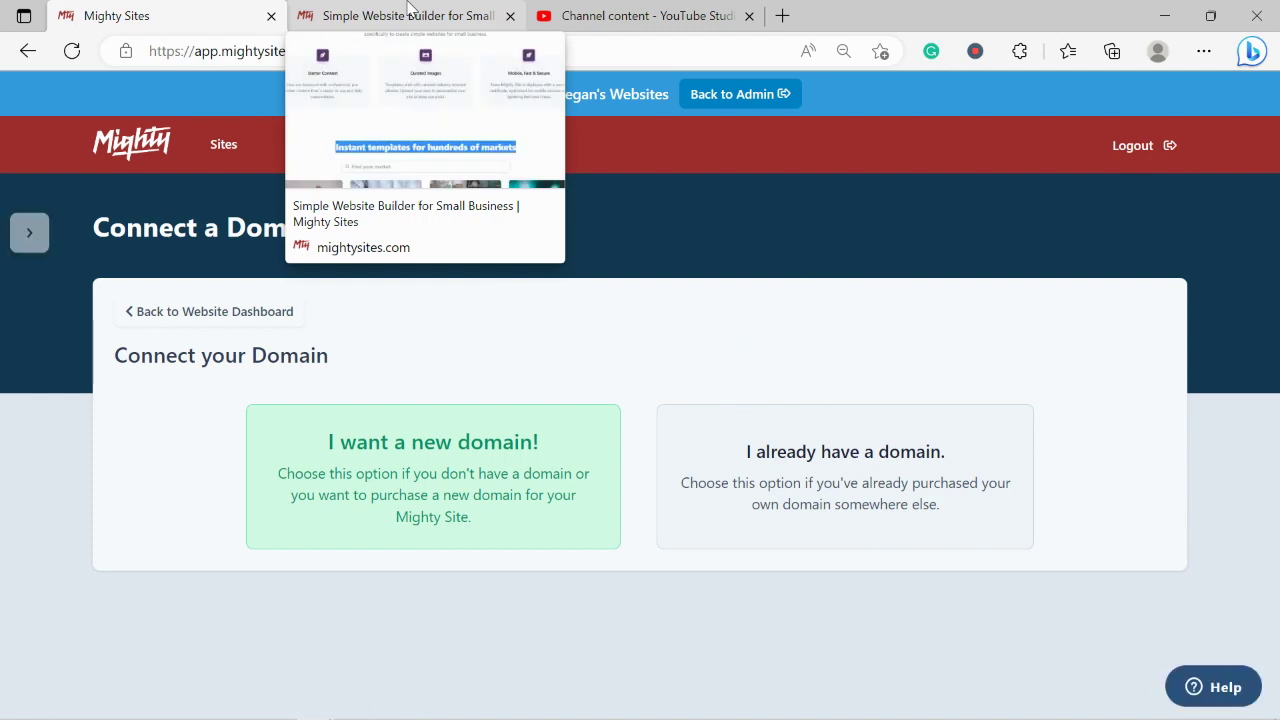
pyautogui.click(408, 7)
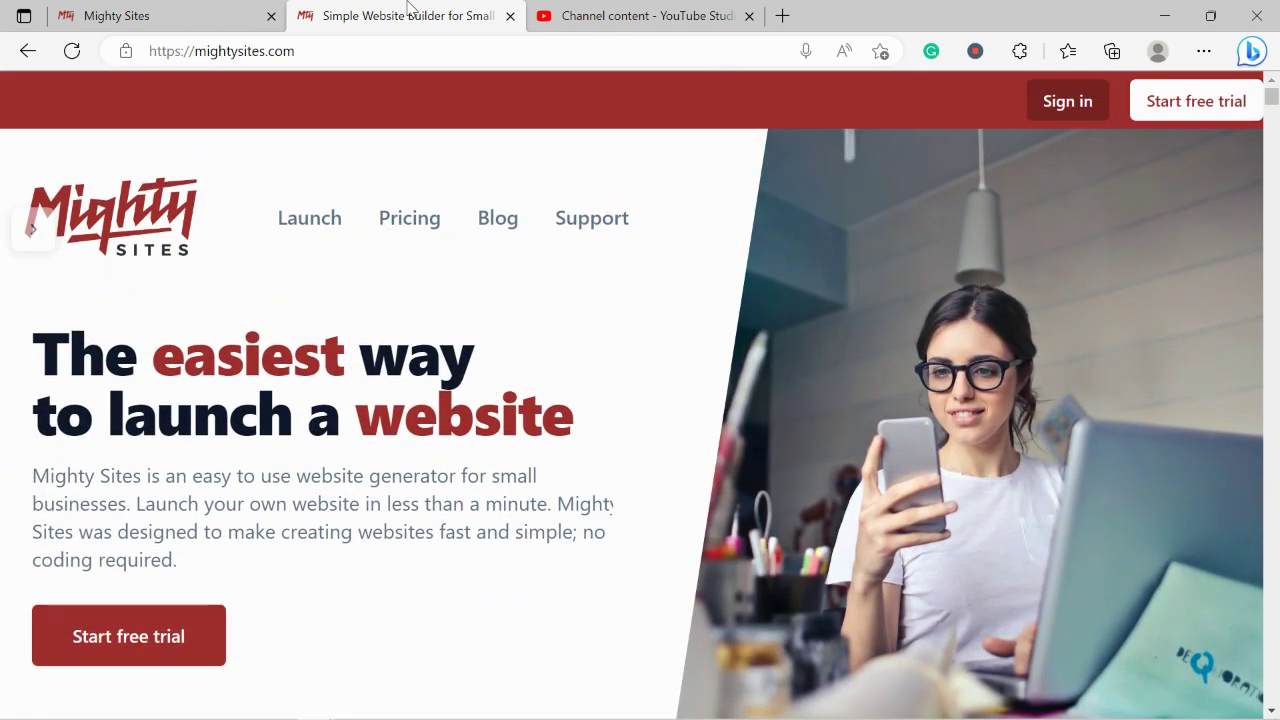
# Browse the Small Business Marketing Blog article cards, then return to the Connect a Domain tab.
pyautogui.click(509, 229)
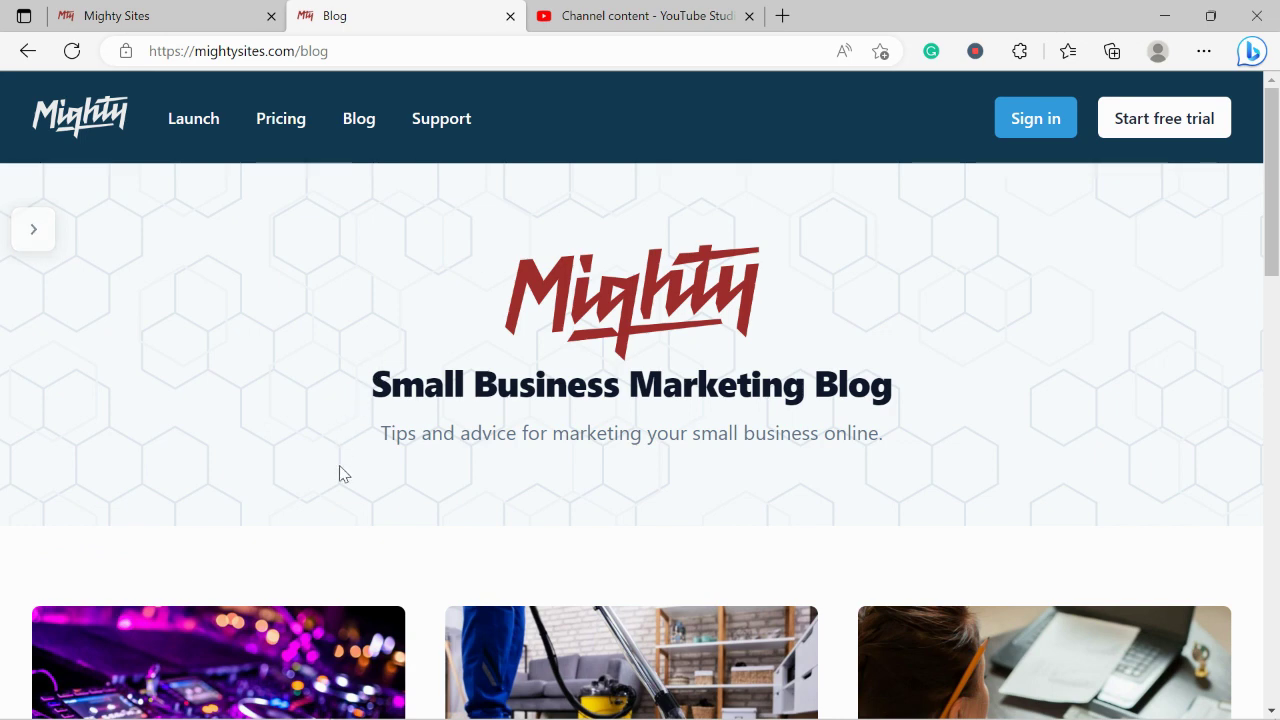
pyautogui.scroll(-1, 340, 474)
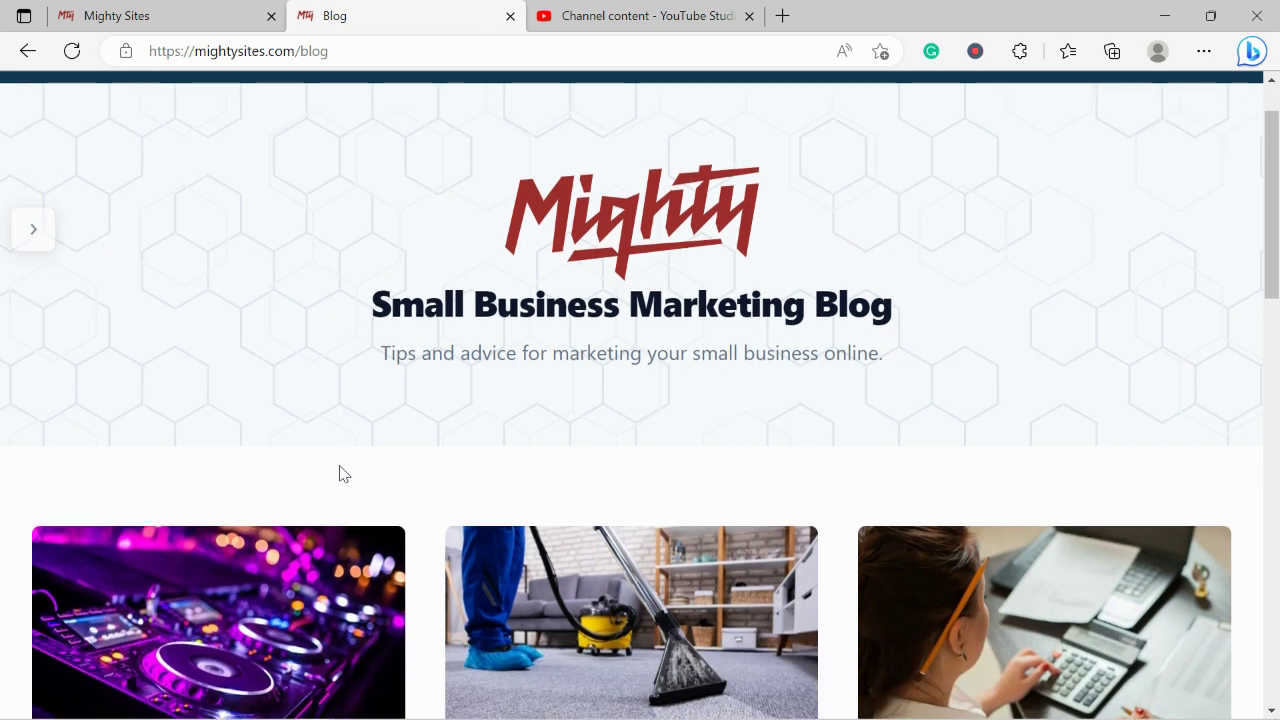
pyautogui.tripleClick(426, 350)
pyautogui.scroll(-5, 119, 492)
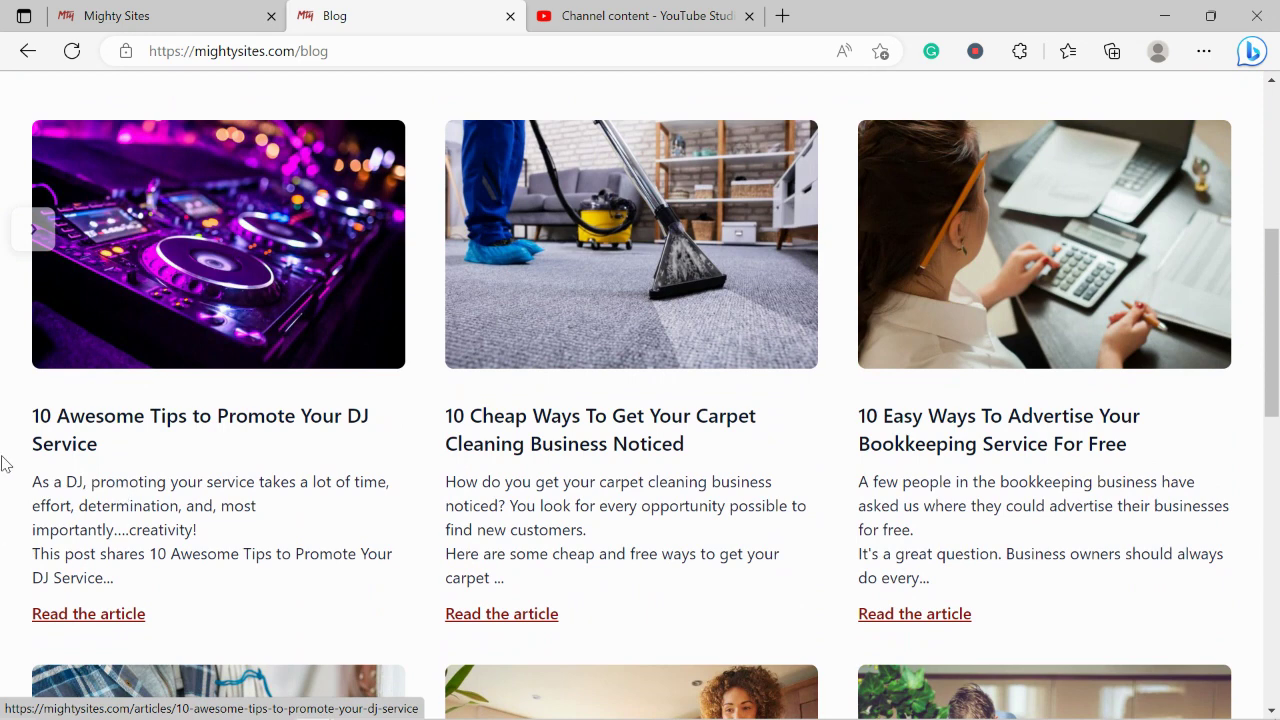
pyautogui.click(180, 8)
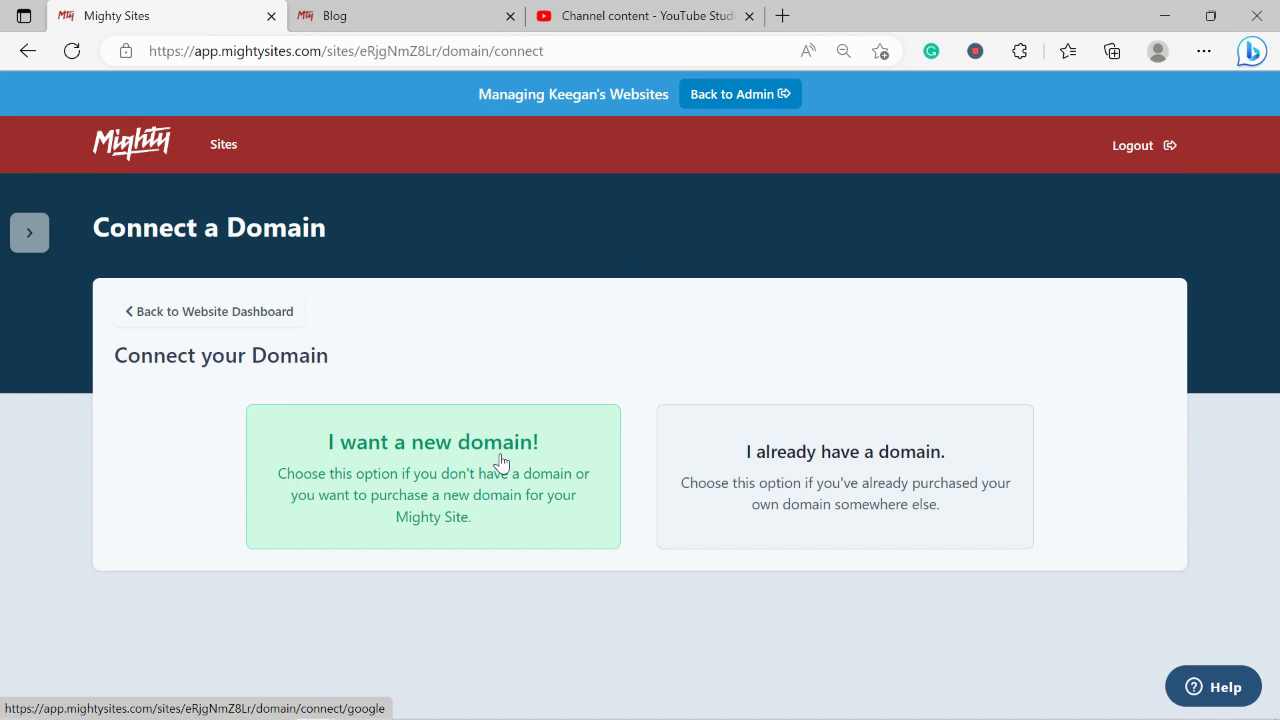
# Leave domain setup by going back to the website dashboard.
pyautogui.click(264, 316)
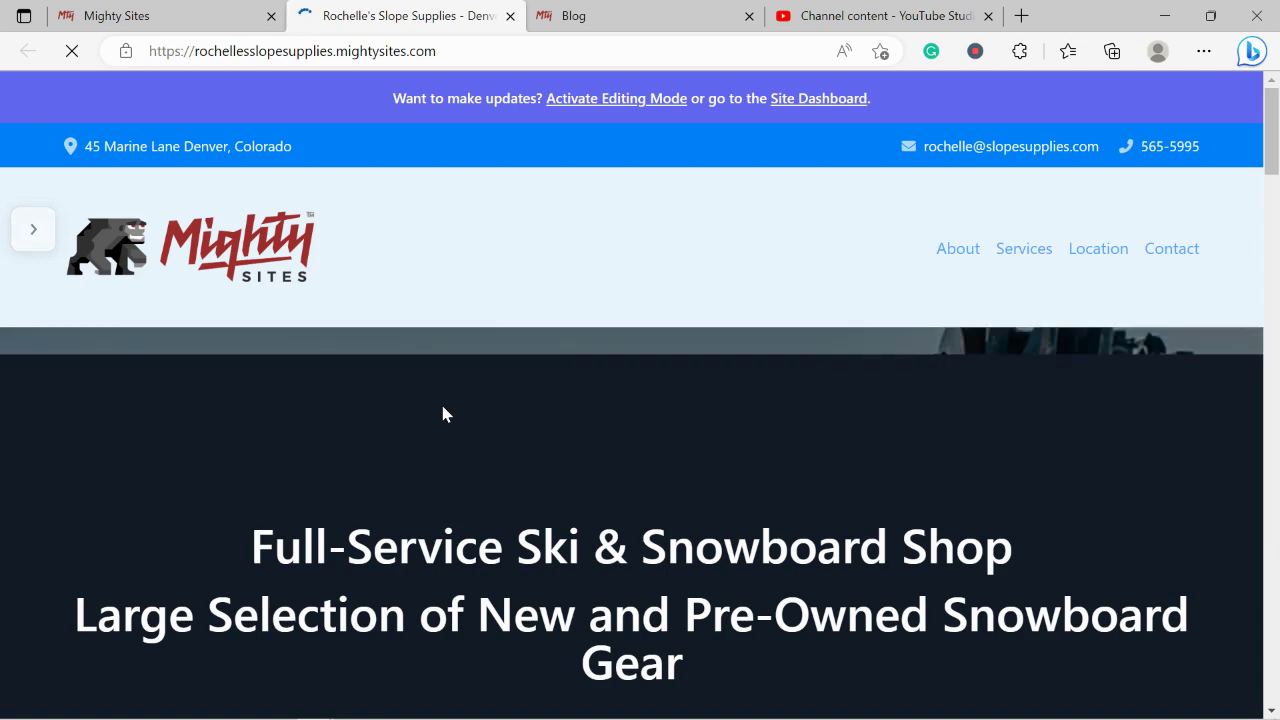
pyautogui.scroll(-3, 445, 413)
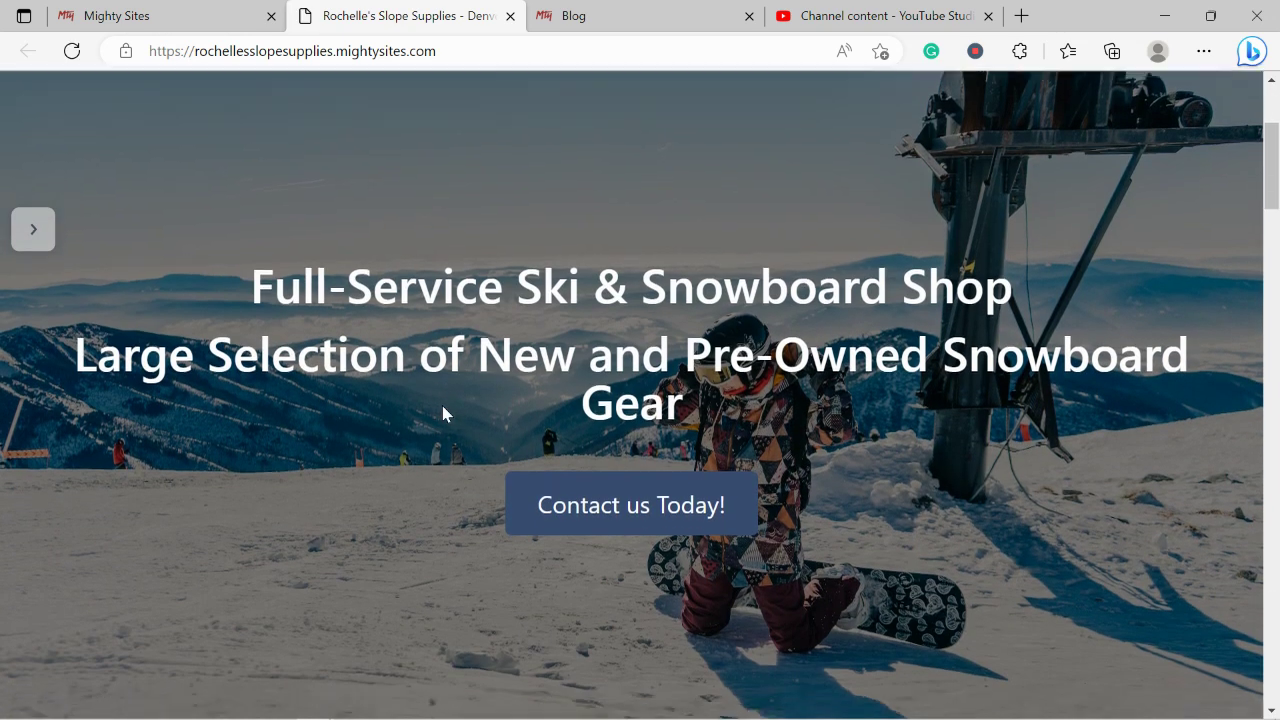
pyautogui.scroll(-4, 443, 413)
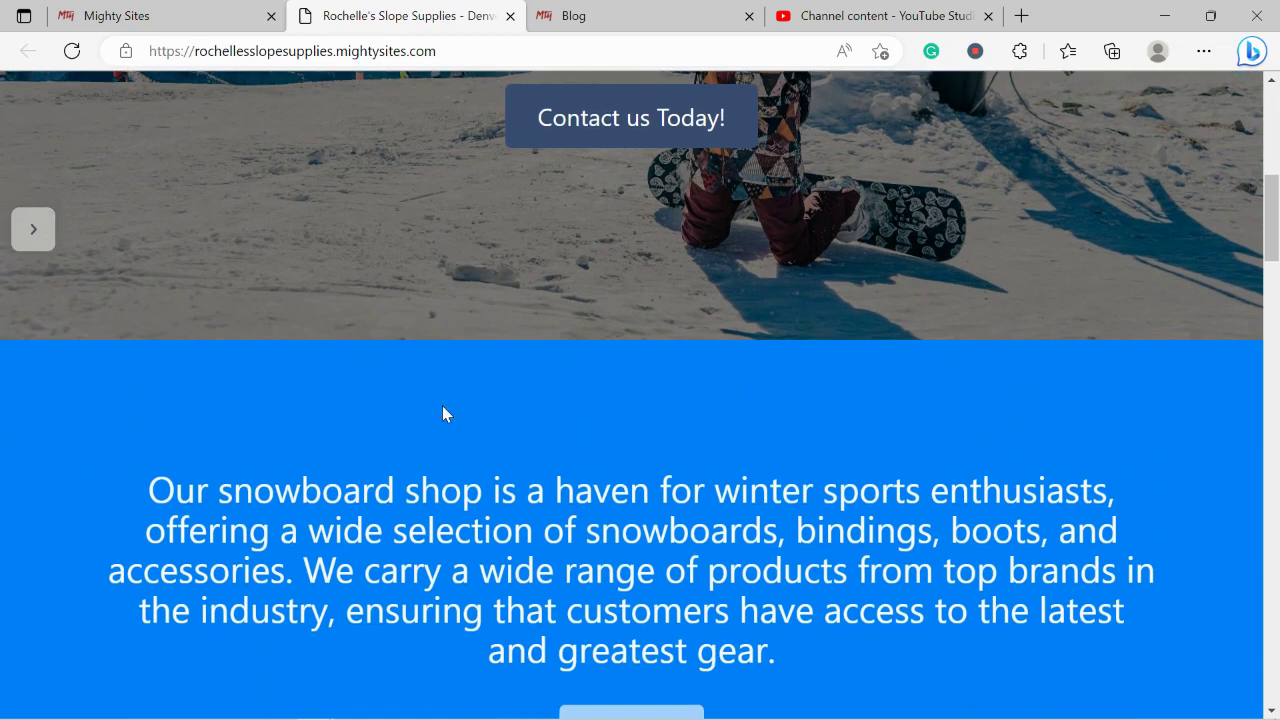
pyautogui.scroll(-5, 445, 413)
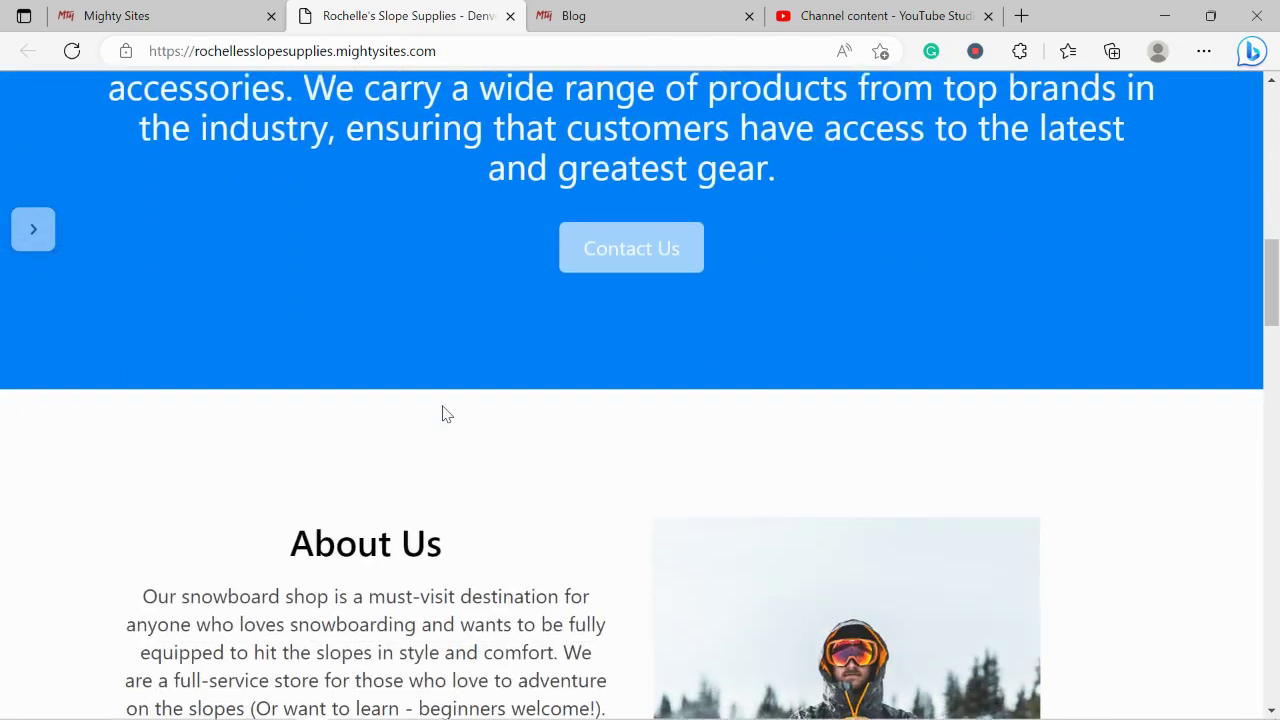
pyautogui.scroll(-4, 446, 414)
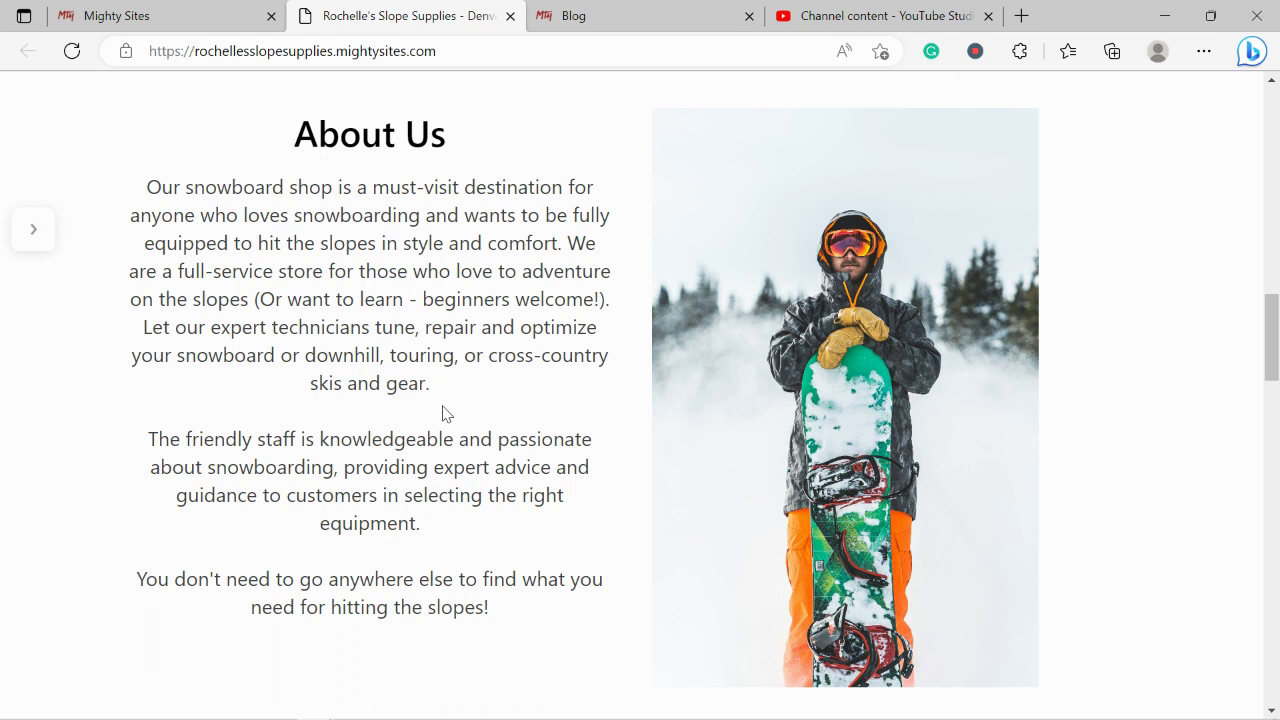
pyautogui.scroll(-4, 446, 413)
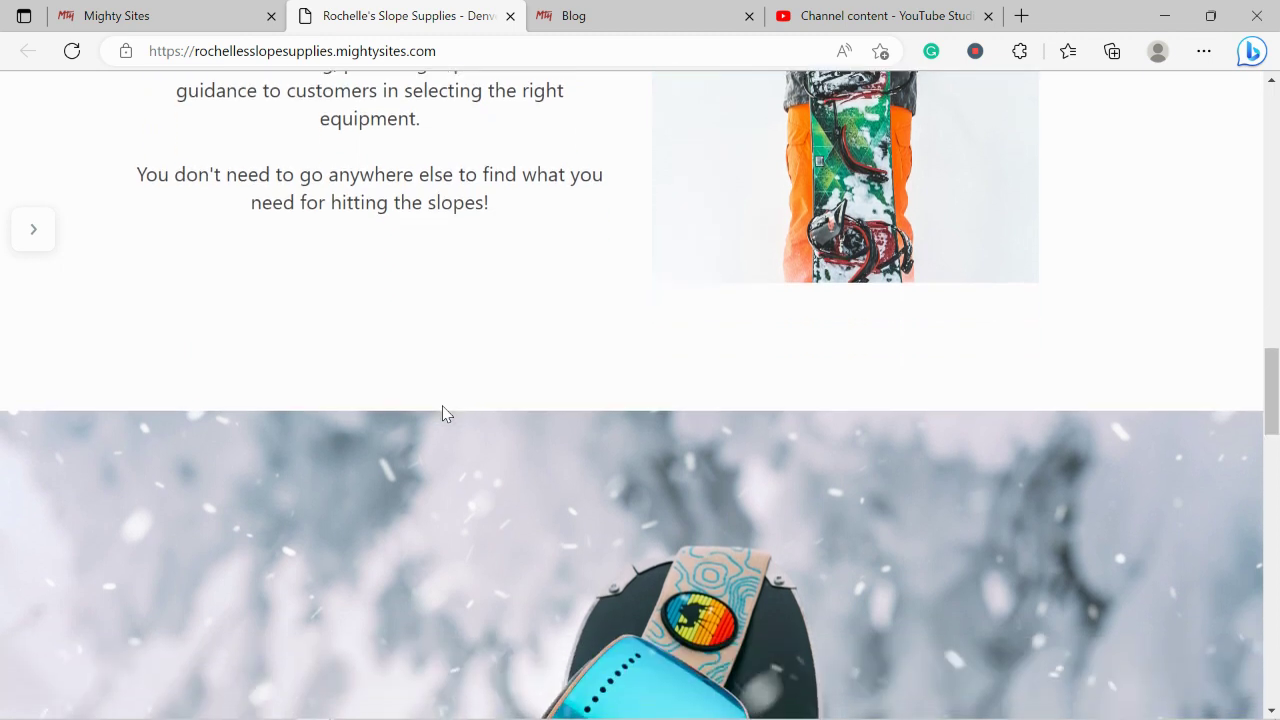
pyautogui.scroll(-2, 446, 413)
pyautogui.scroll(-3, 446, 413)
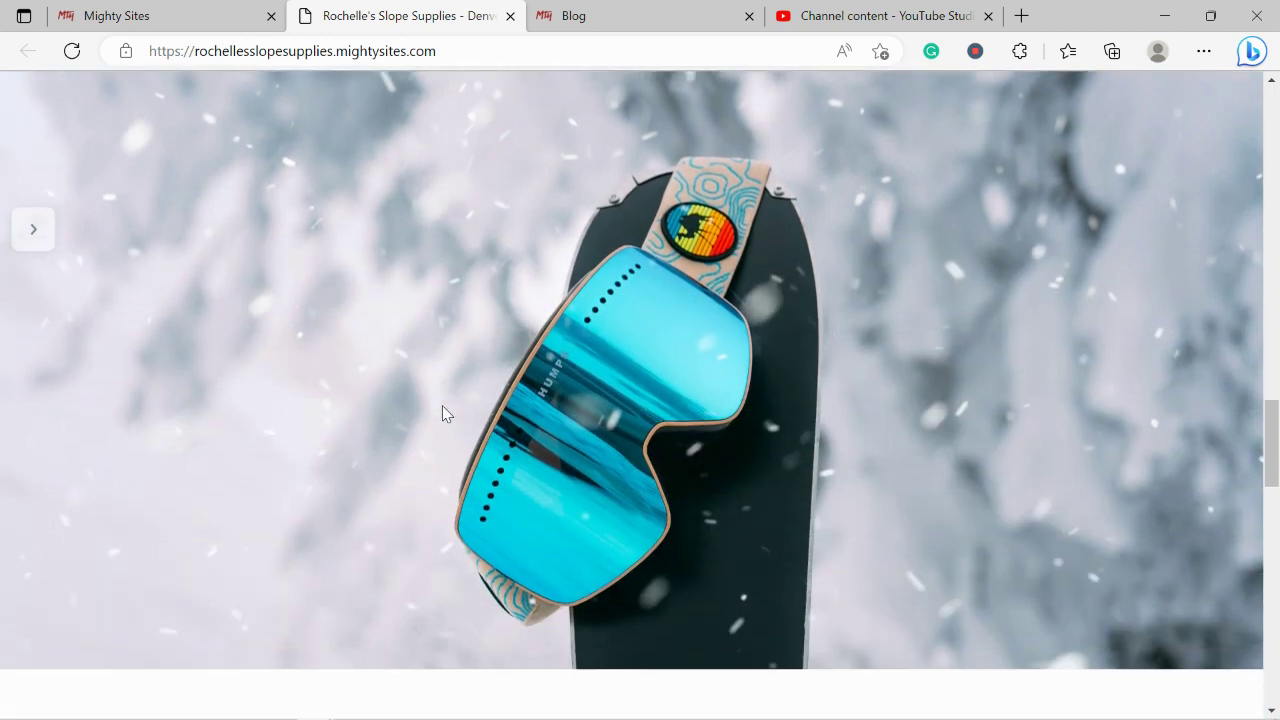